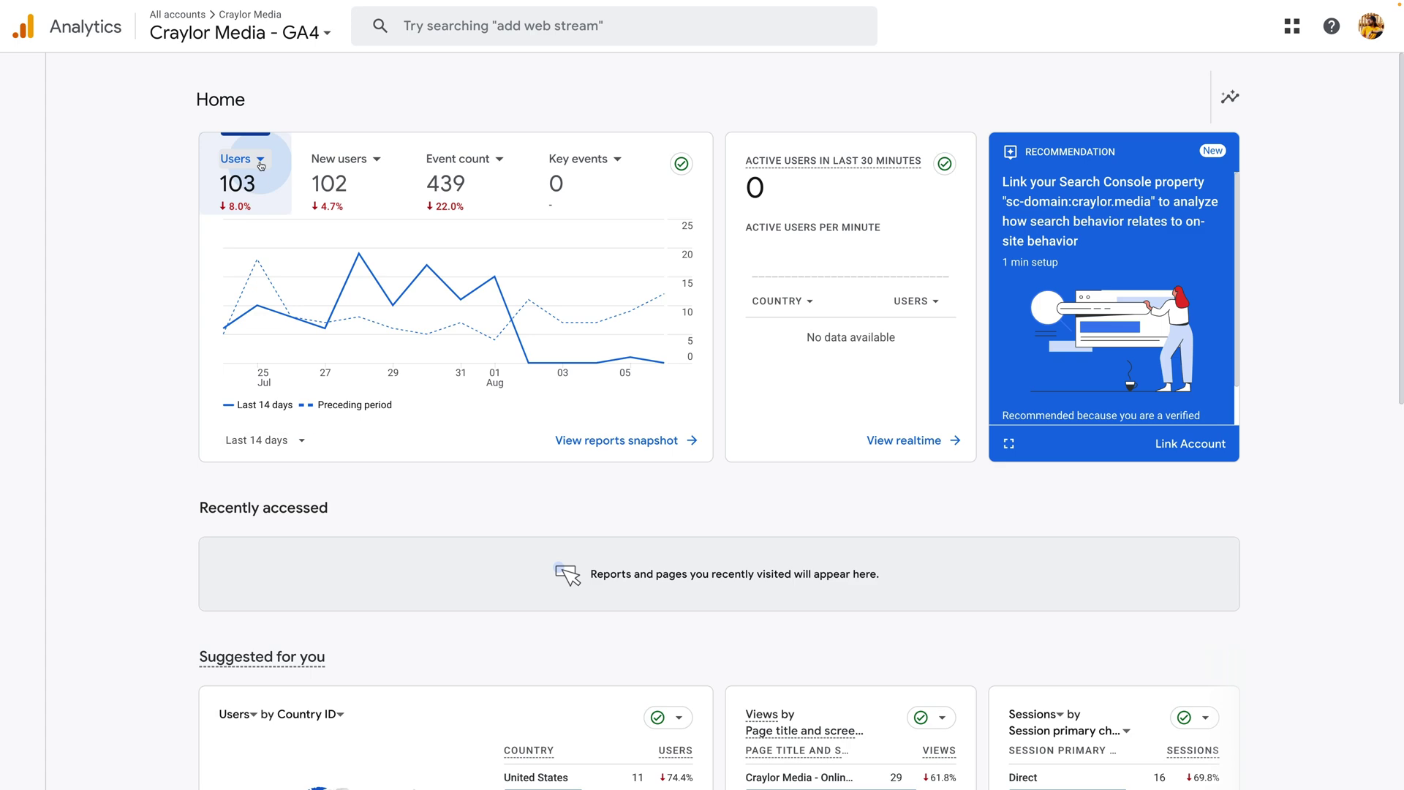
Switch the overview card's metric to Engaged sessions, then scroll through the Reports snapshot cards
left_click(261, 160)
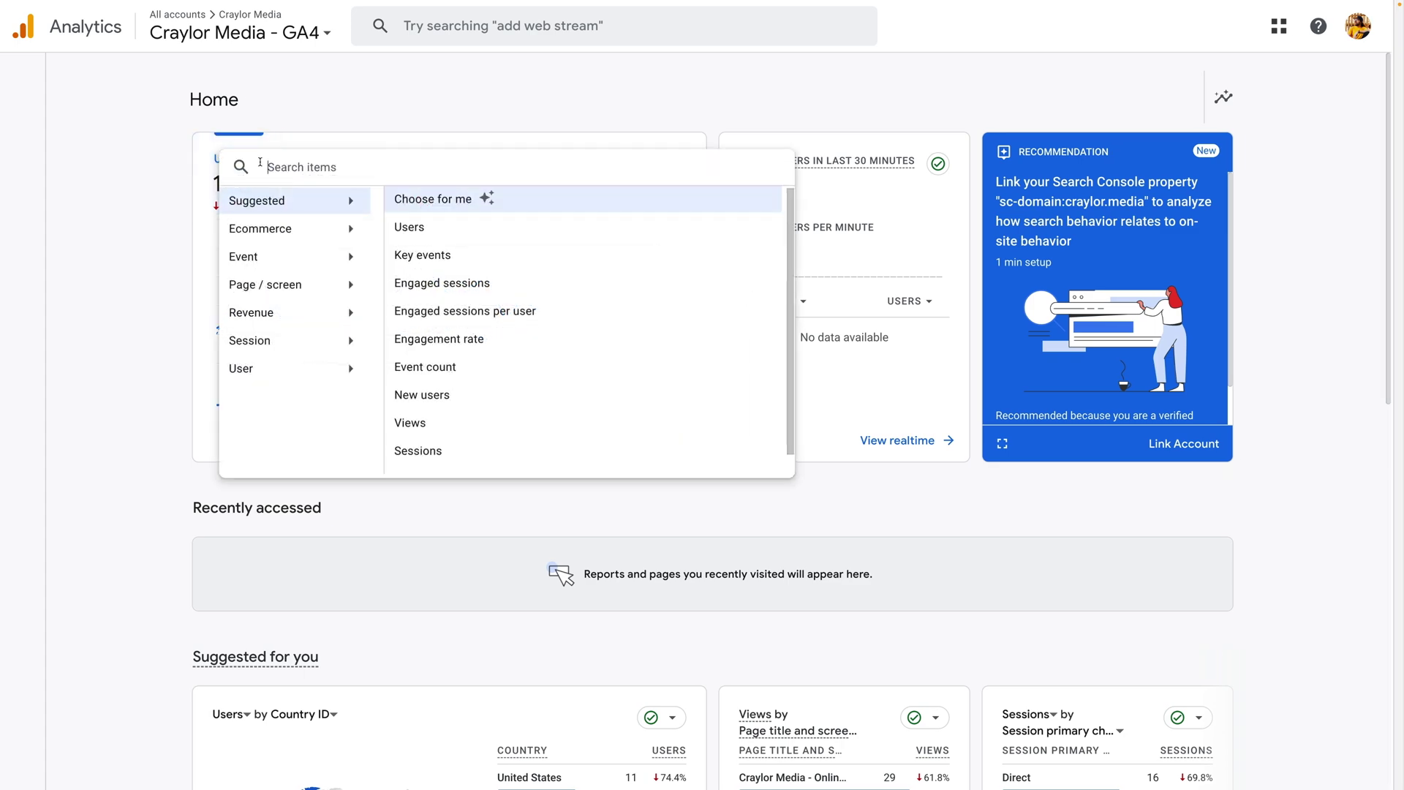
left_click(463, 283)
left_click(617, 439)
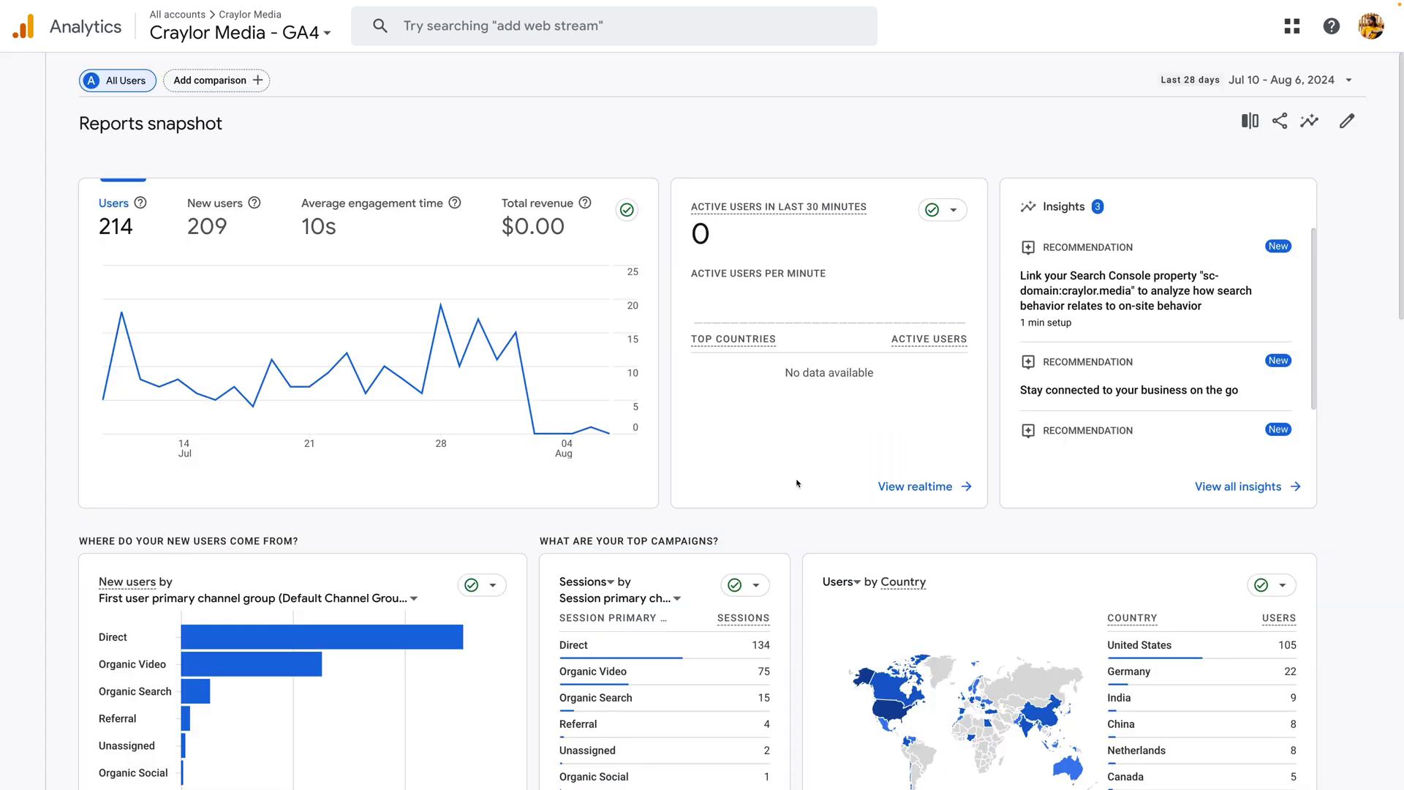
scroll(797, 438, "down", 5)
scroll(797, 485, "down", 5)
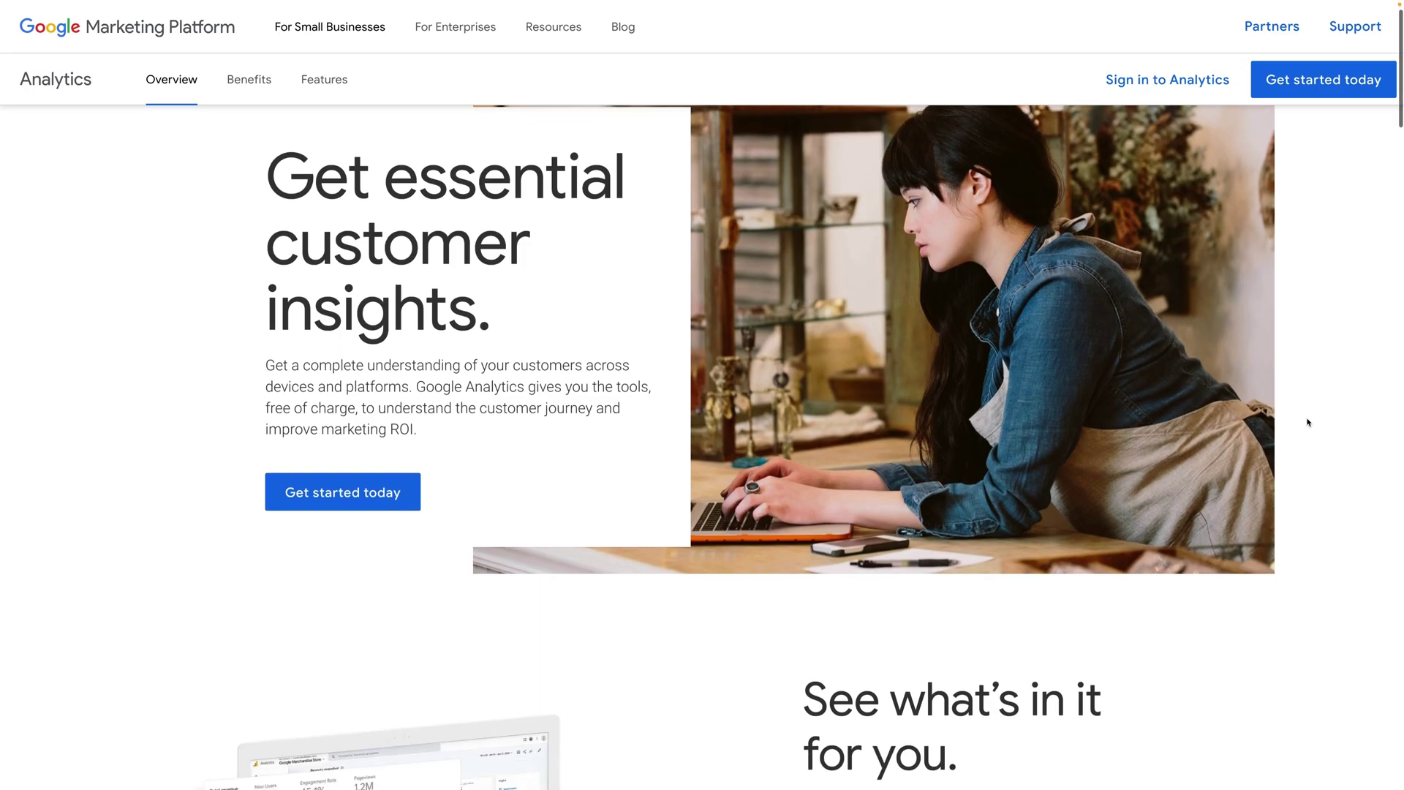
Read through the CCPA article and the Google Analytics page's integrations down to the Lider case study
scroll(1309, 422, "down", 4)
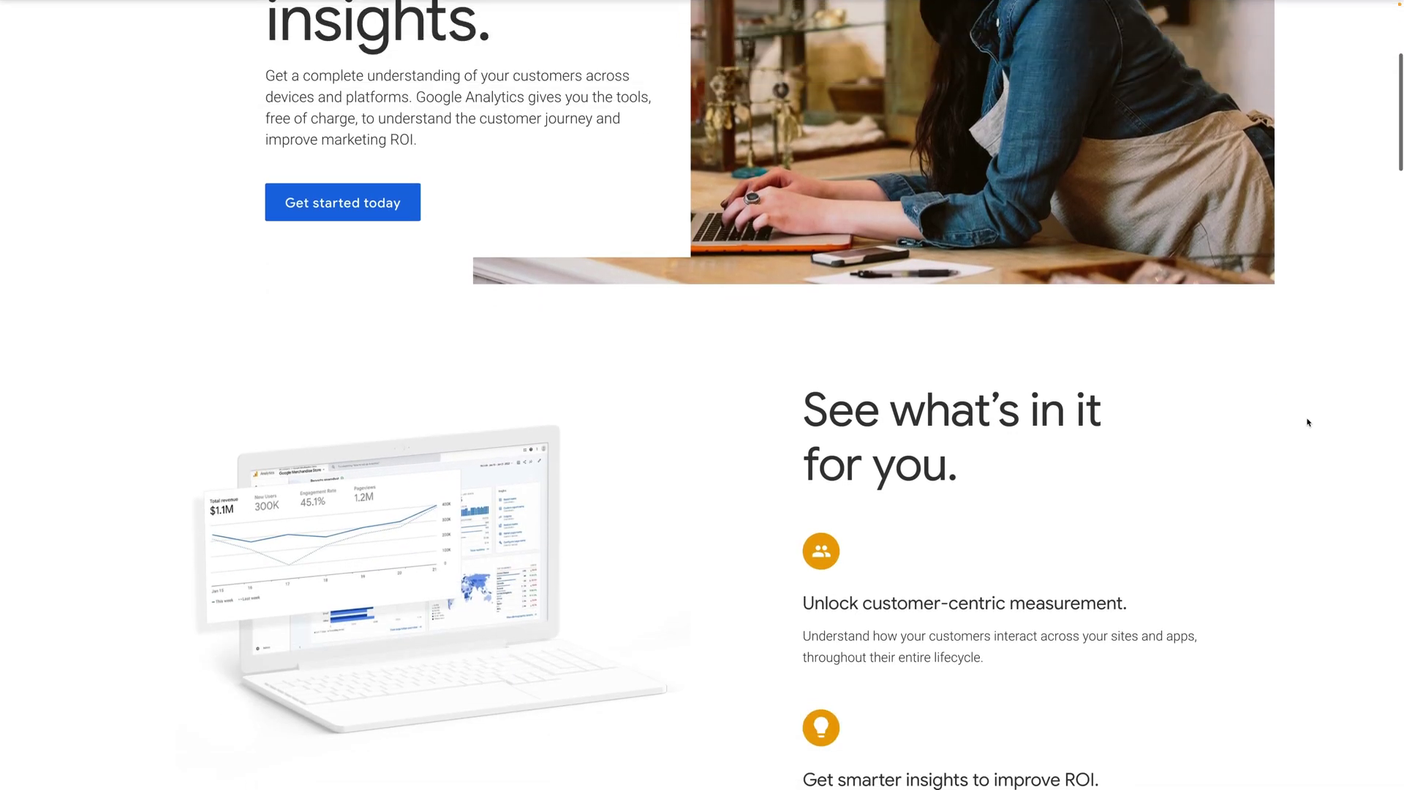
scroll(1308, 423, "down", 4)
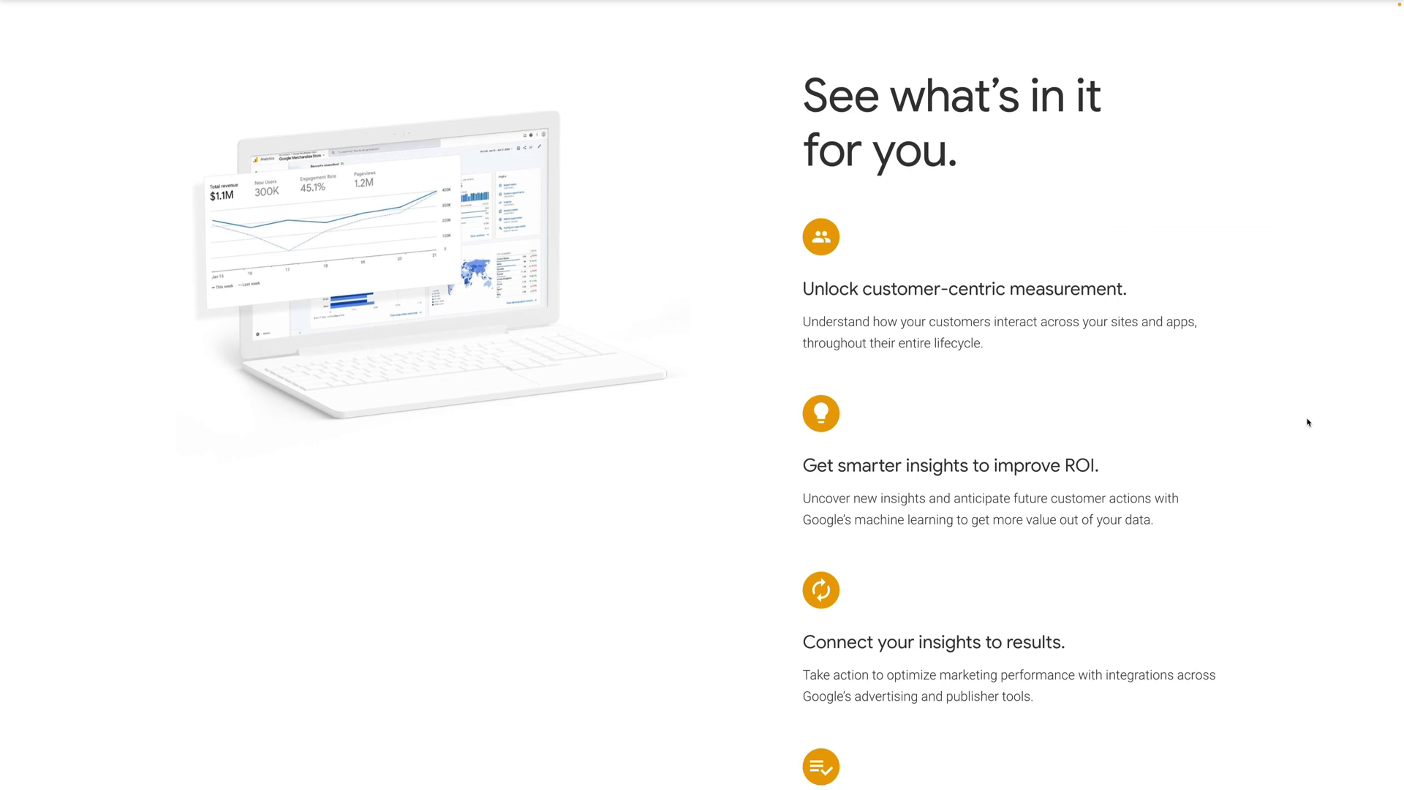
scroll(1309, 422, "down", 7)
scroll(1309, 423, "down", 3)
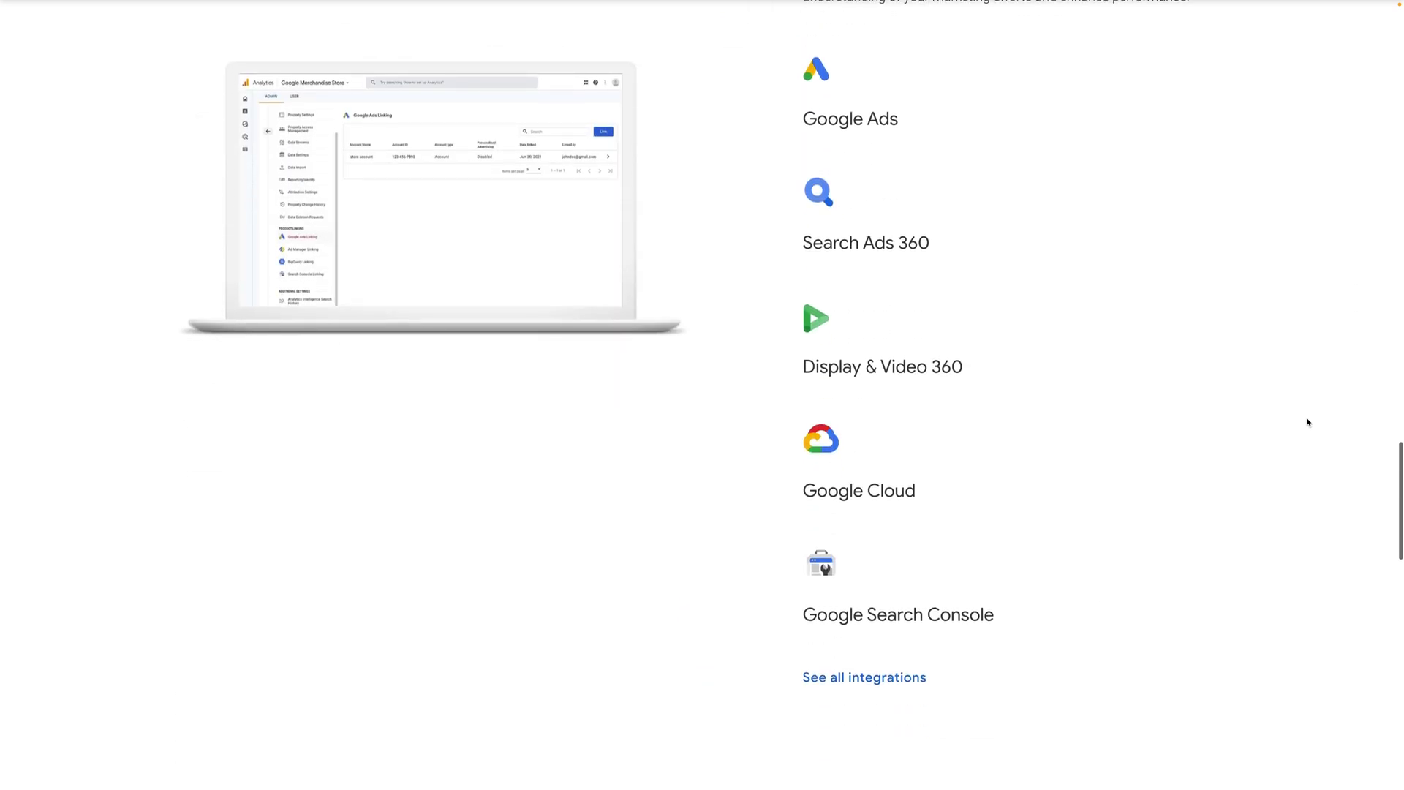
scroll(1308, 423, "down", 4)
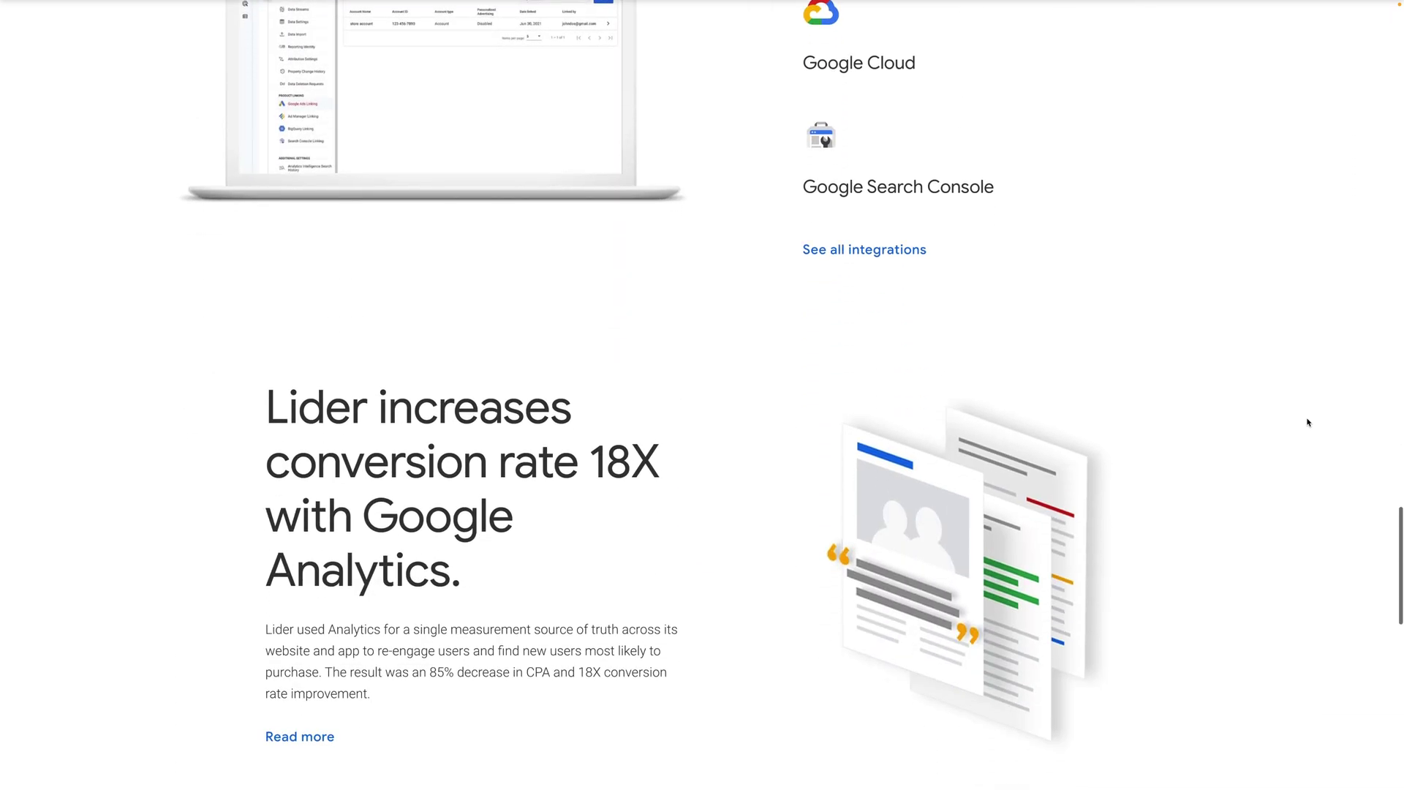
scroll(1309, 422, "down", 4)
scroll(1308, 422, "down", 5)
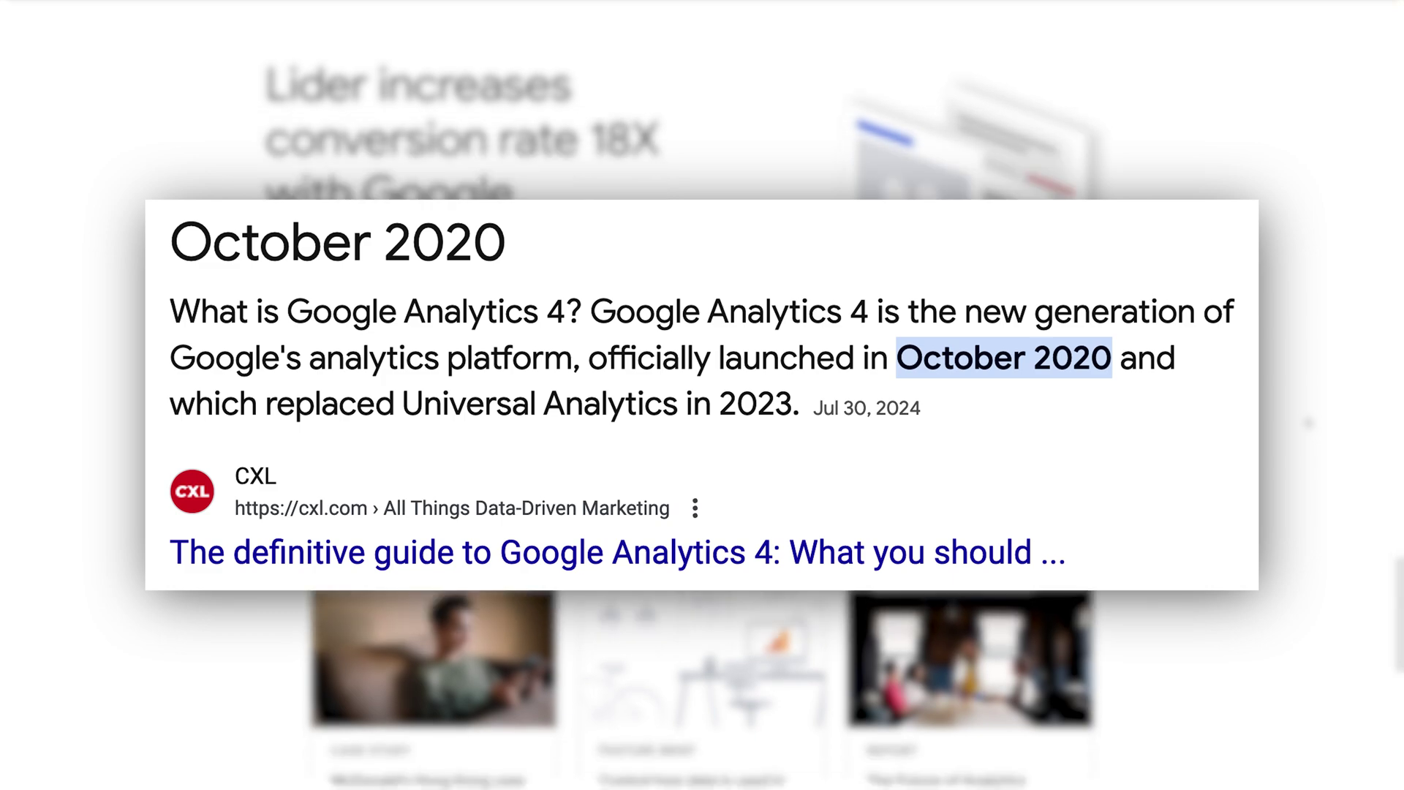
scroll(1308, 423, "down", 5)
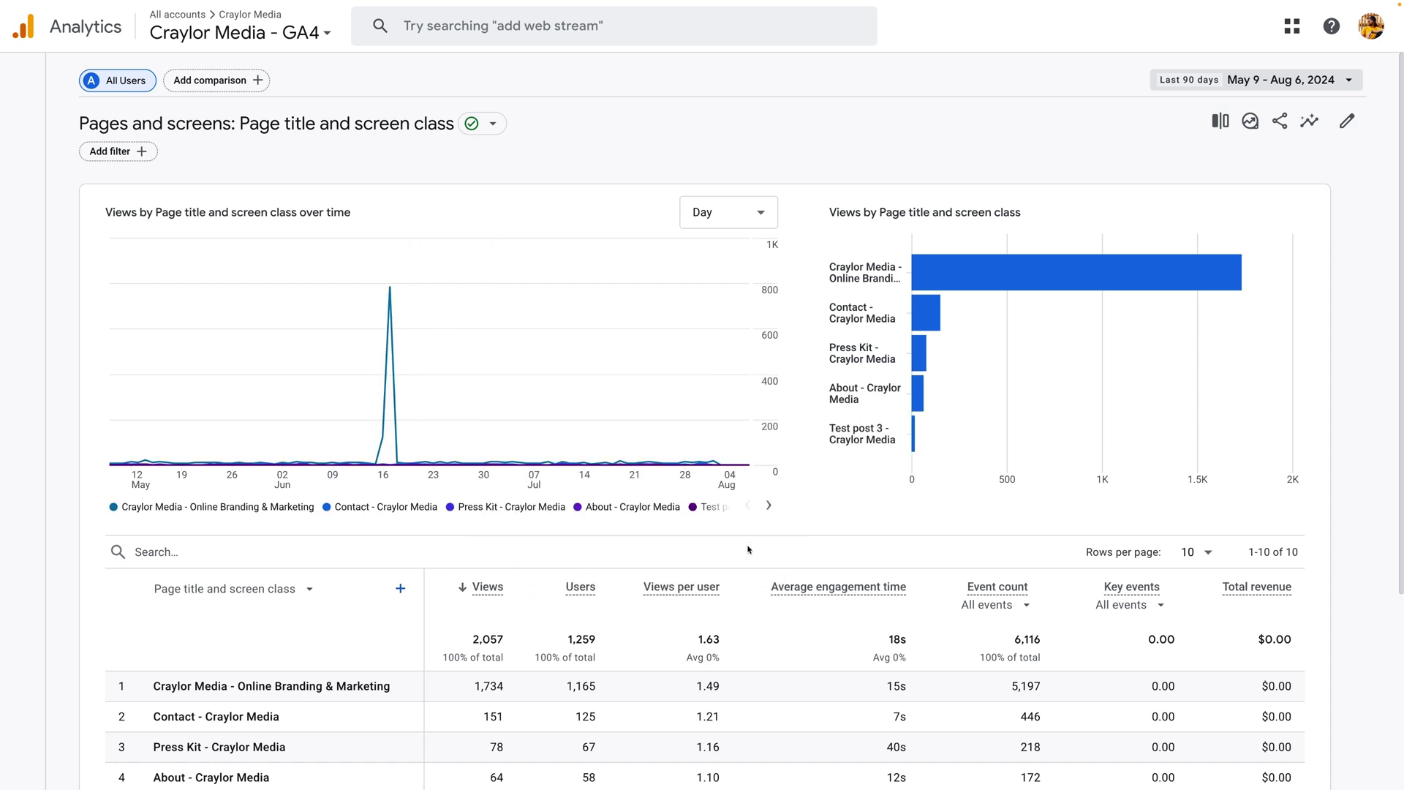
Scroll the Pages and screens report, then the Reports snapshot down to the top events and LTV cards
scroll(768, 559, "down", 4)
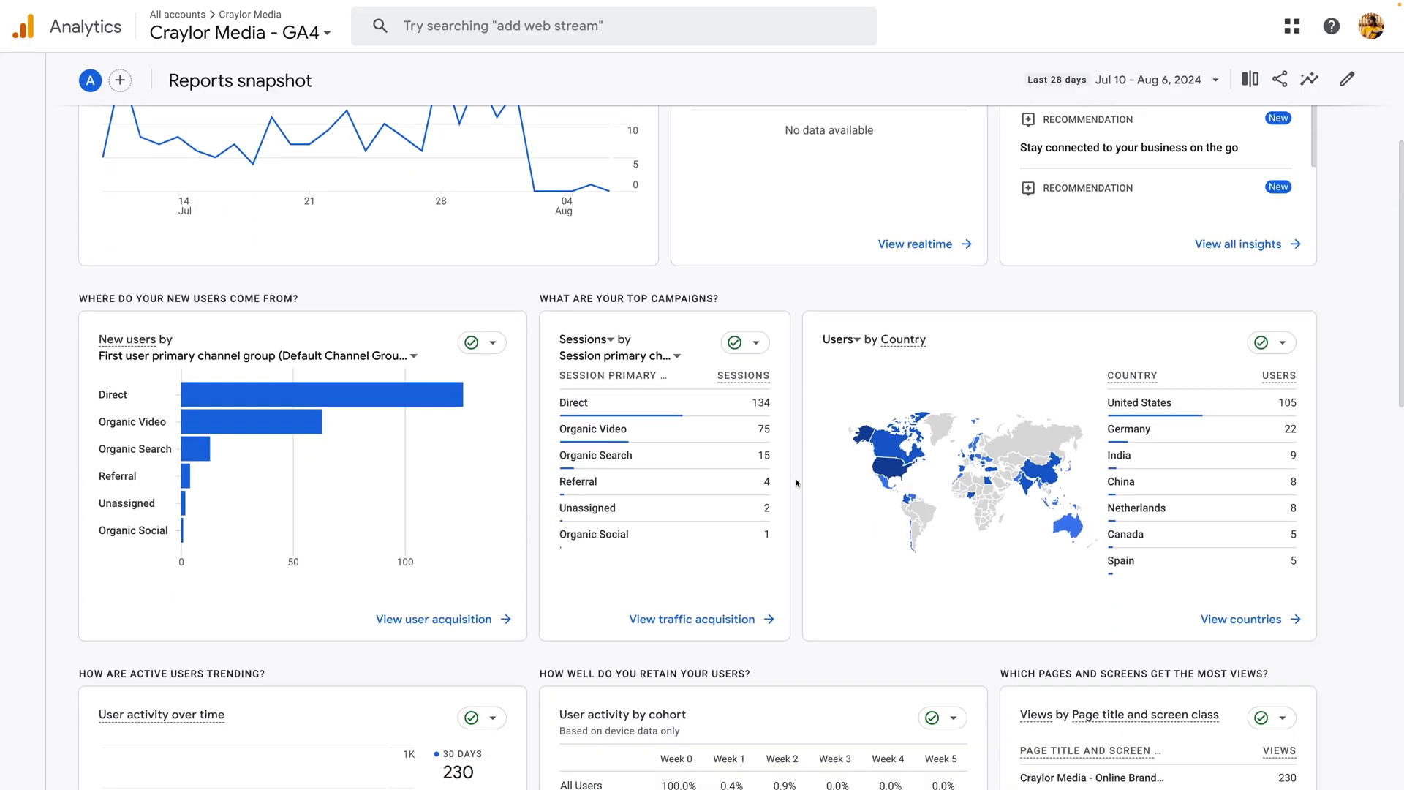
scroll(797, 487, "down", 5)
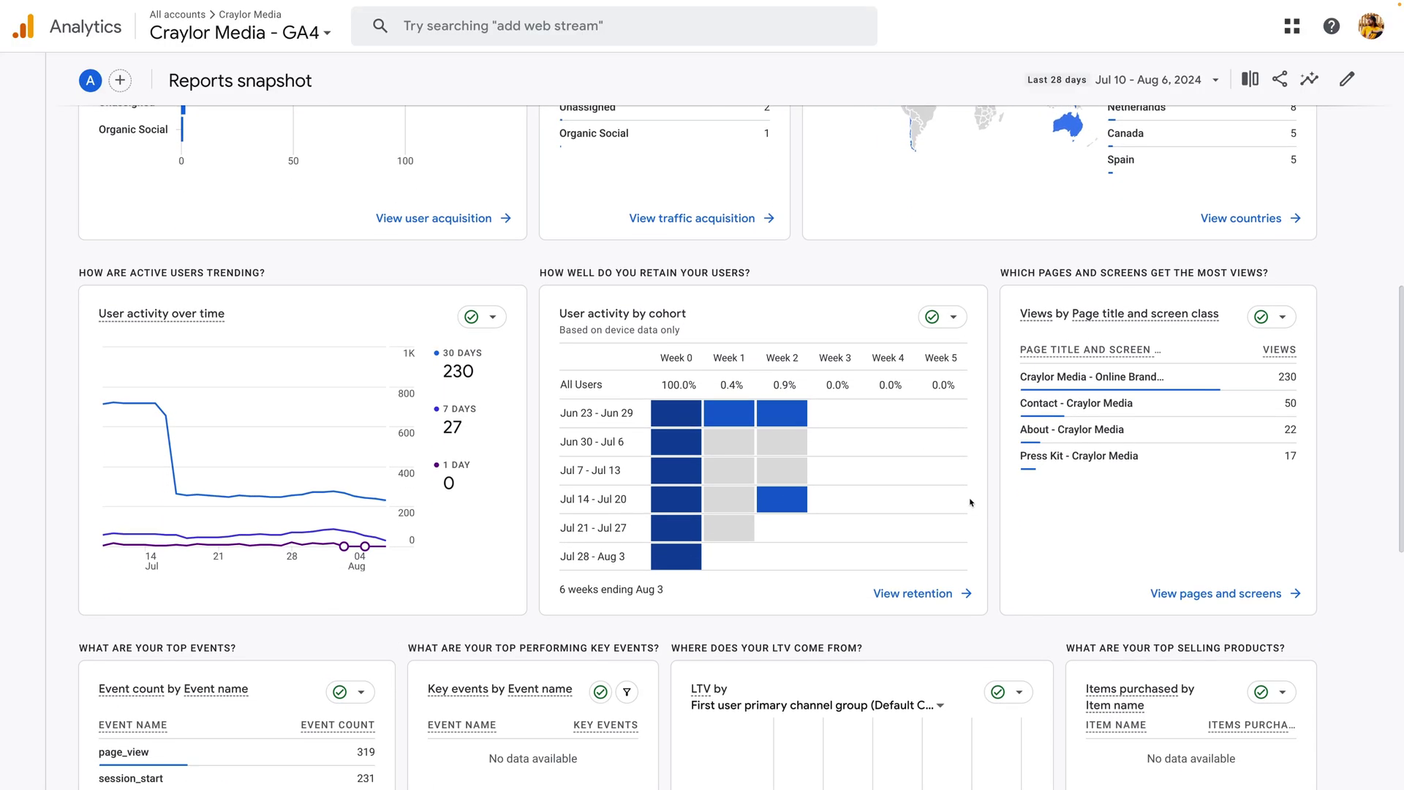
scroll(1062, 514, "down", 3)
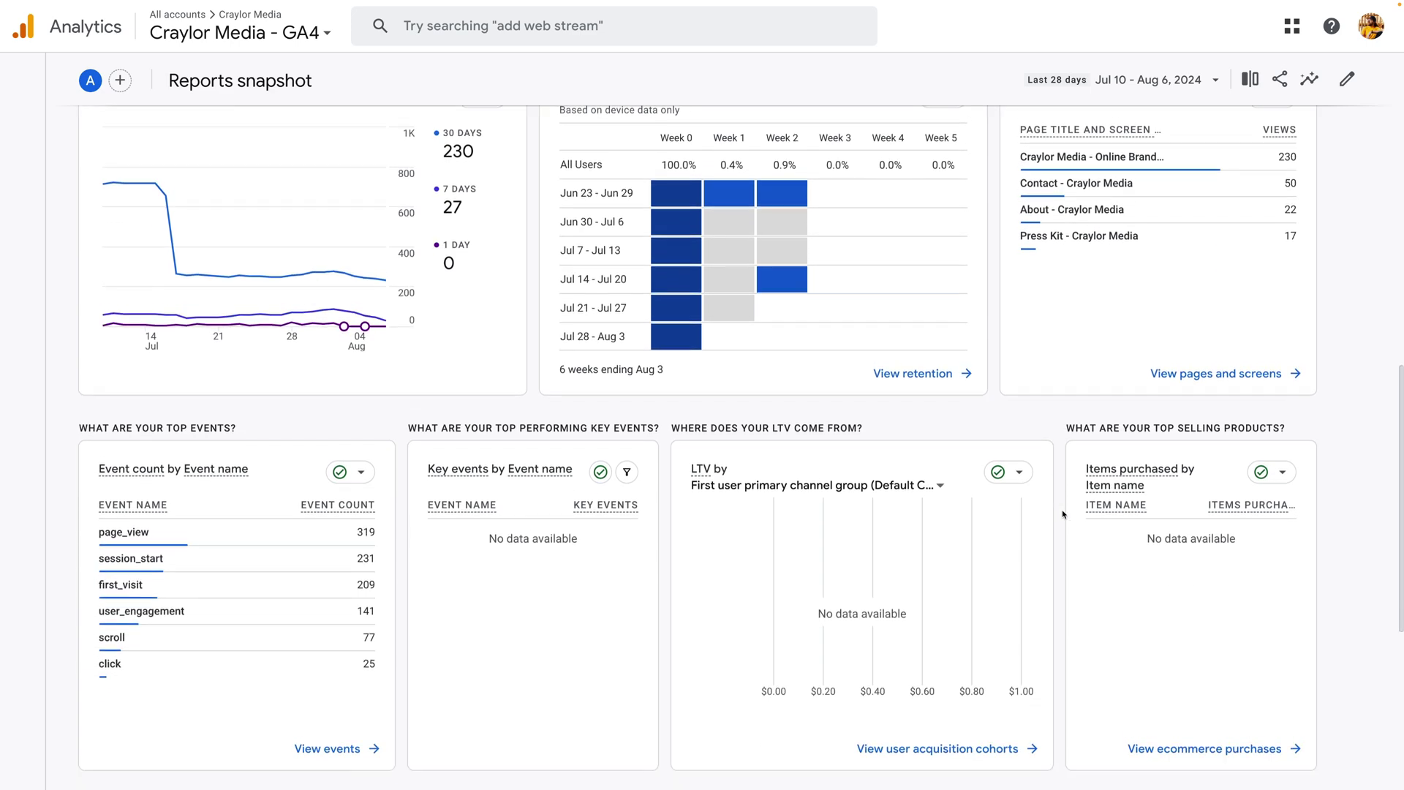
scroll(1062, 514, "down", 2)
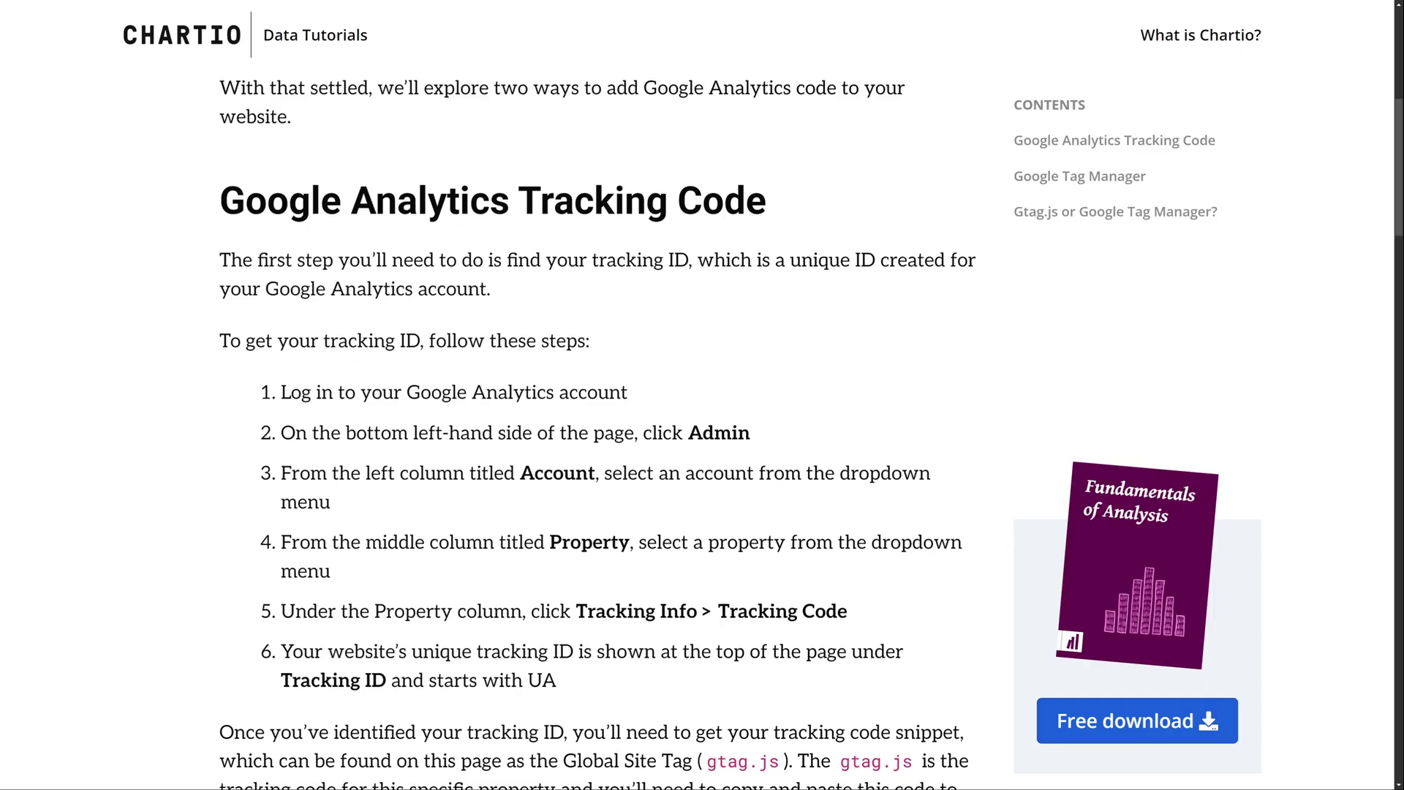
Scroll through Chartio's Google Analytics Tracking Code section and the Marketing Platform Analytics overview
scroll(594, 428, "down", 1)
scroll(595, 429, "down", 1)
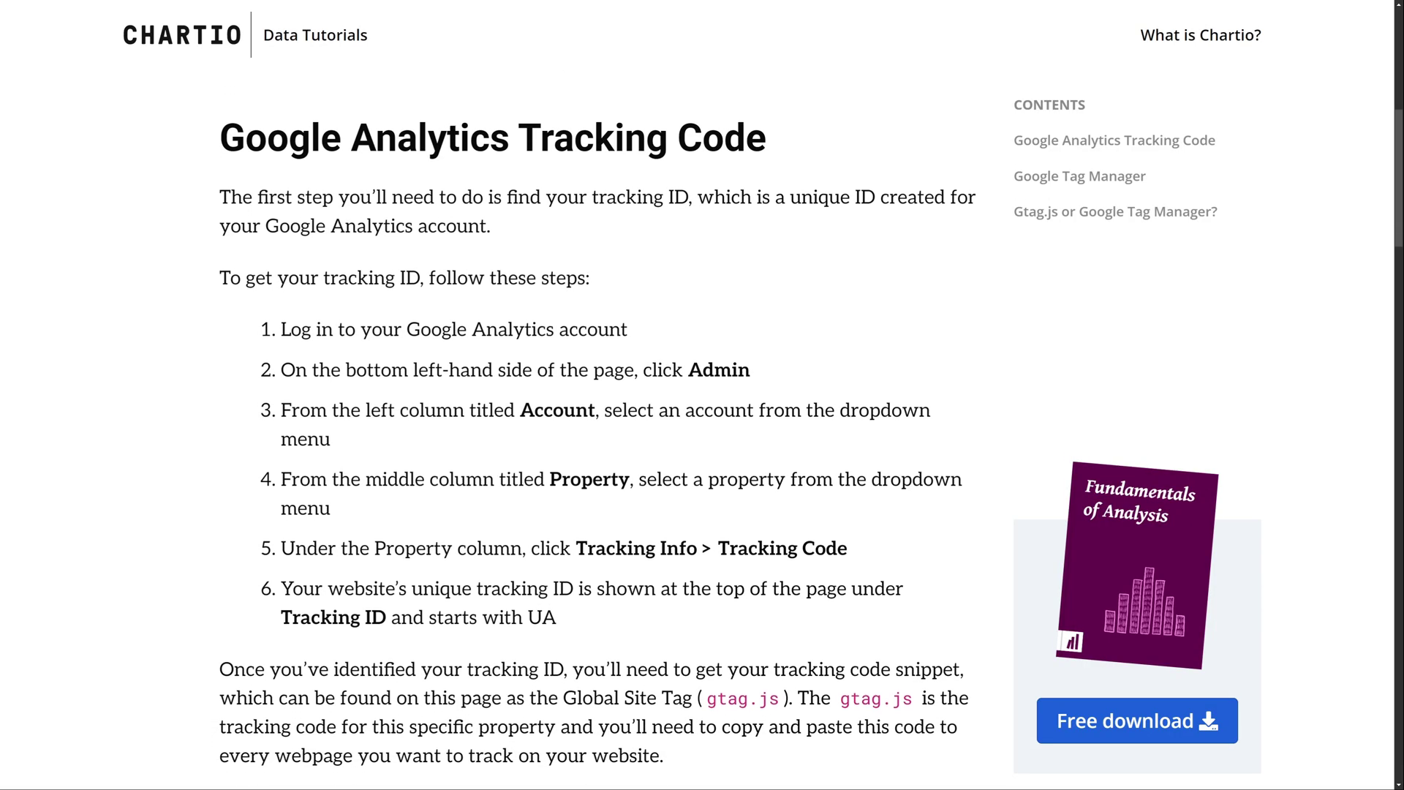
scroll(595, 429, "down", 1)
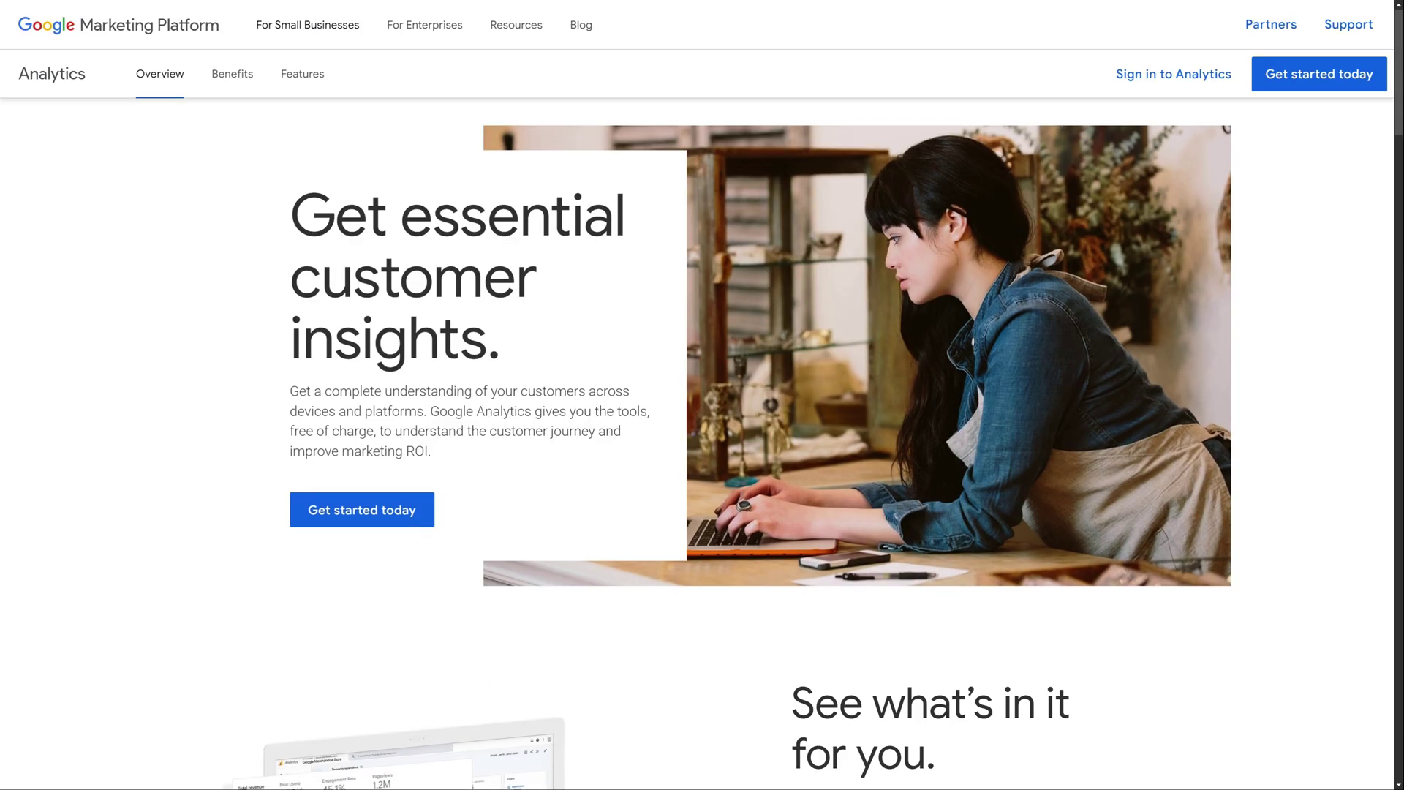
scroll(702, 439, "down", 1)
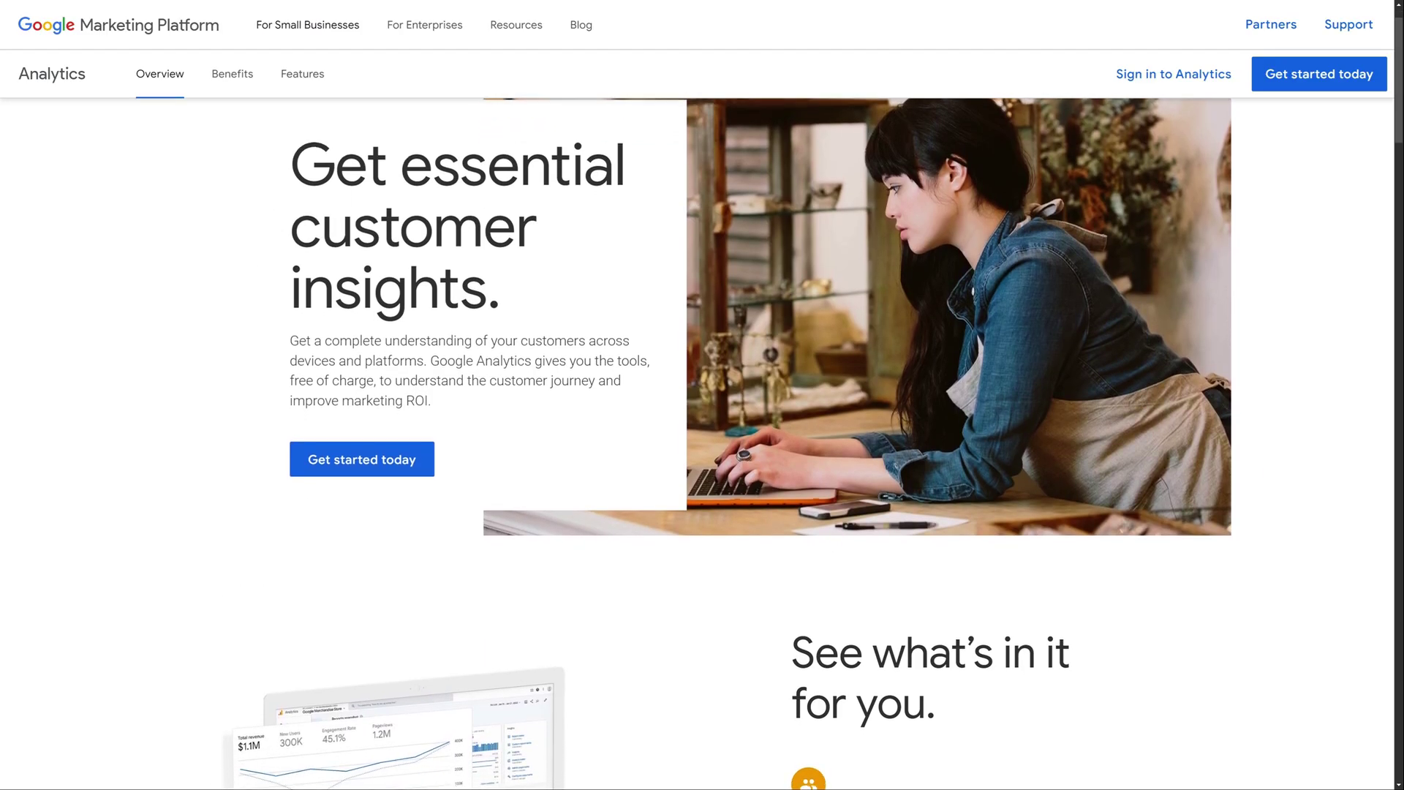
scroll(702, 439, "down", 1)
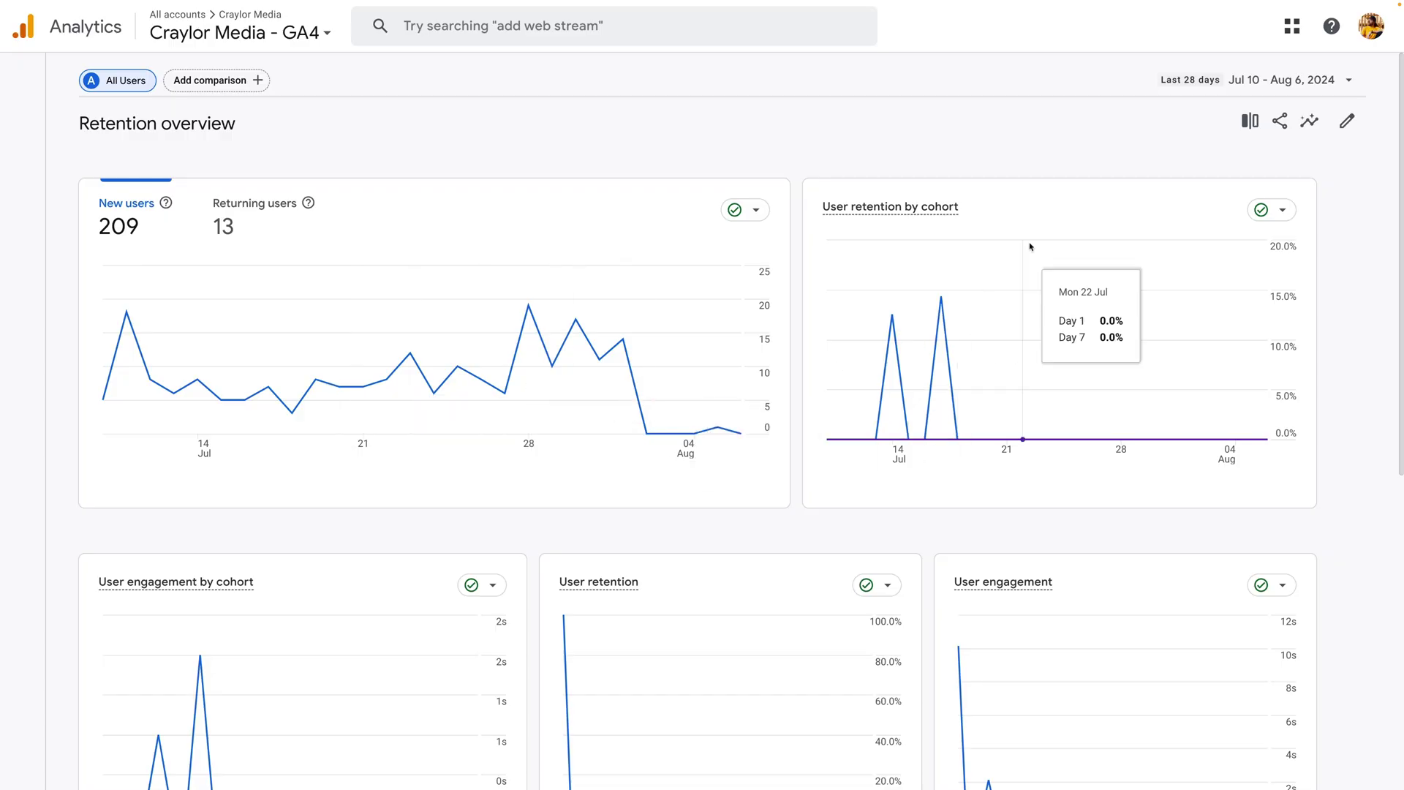
Scroll the Retention overview to compare 209 new with 13 returning users
scroll(1299, 346, "down", 8)
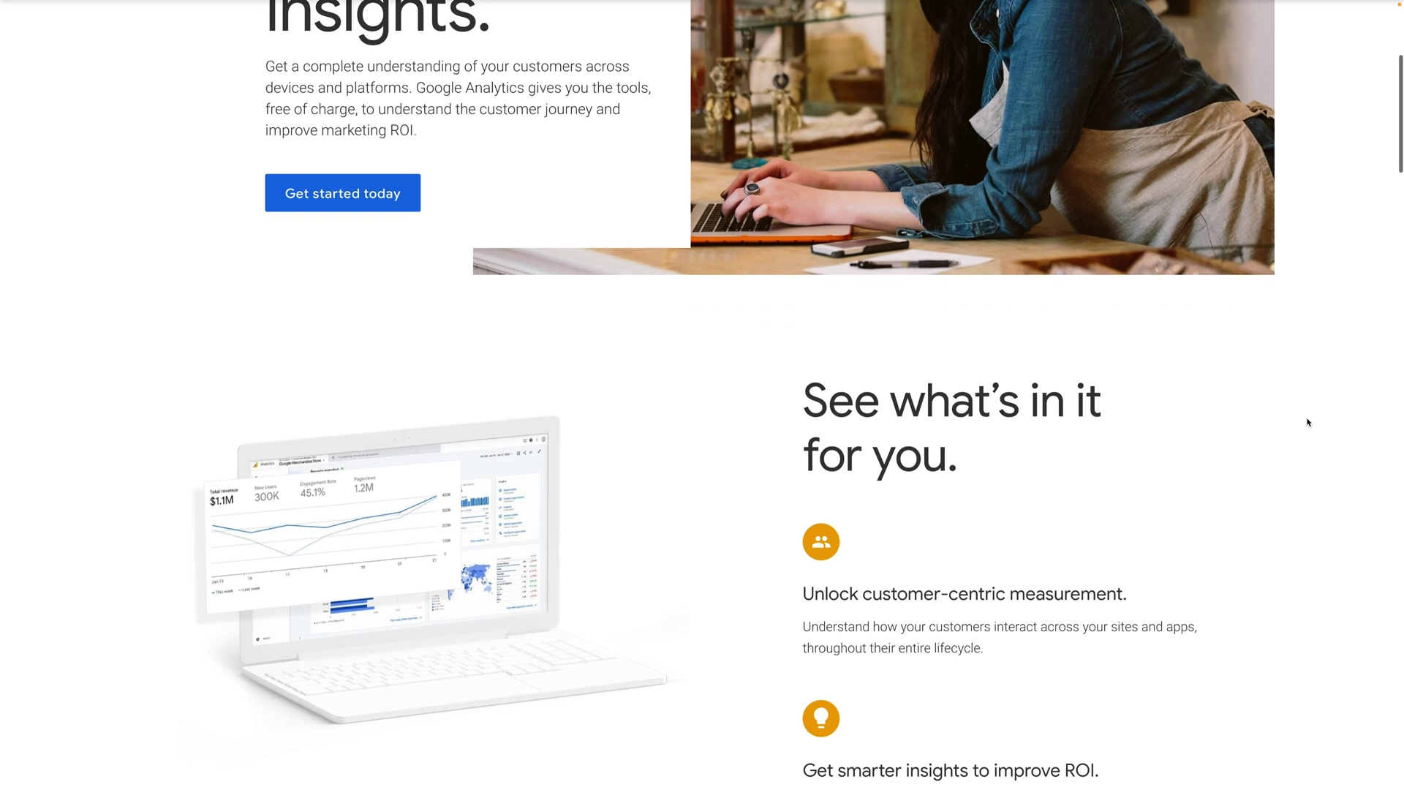
scroll(1307, 422, "down", 5)
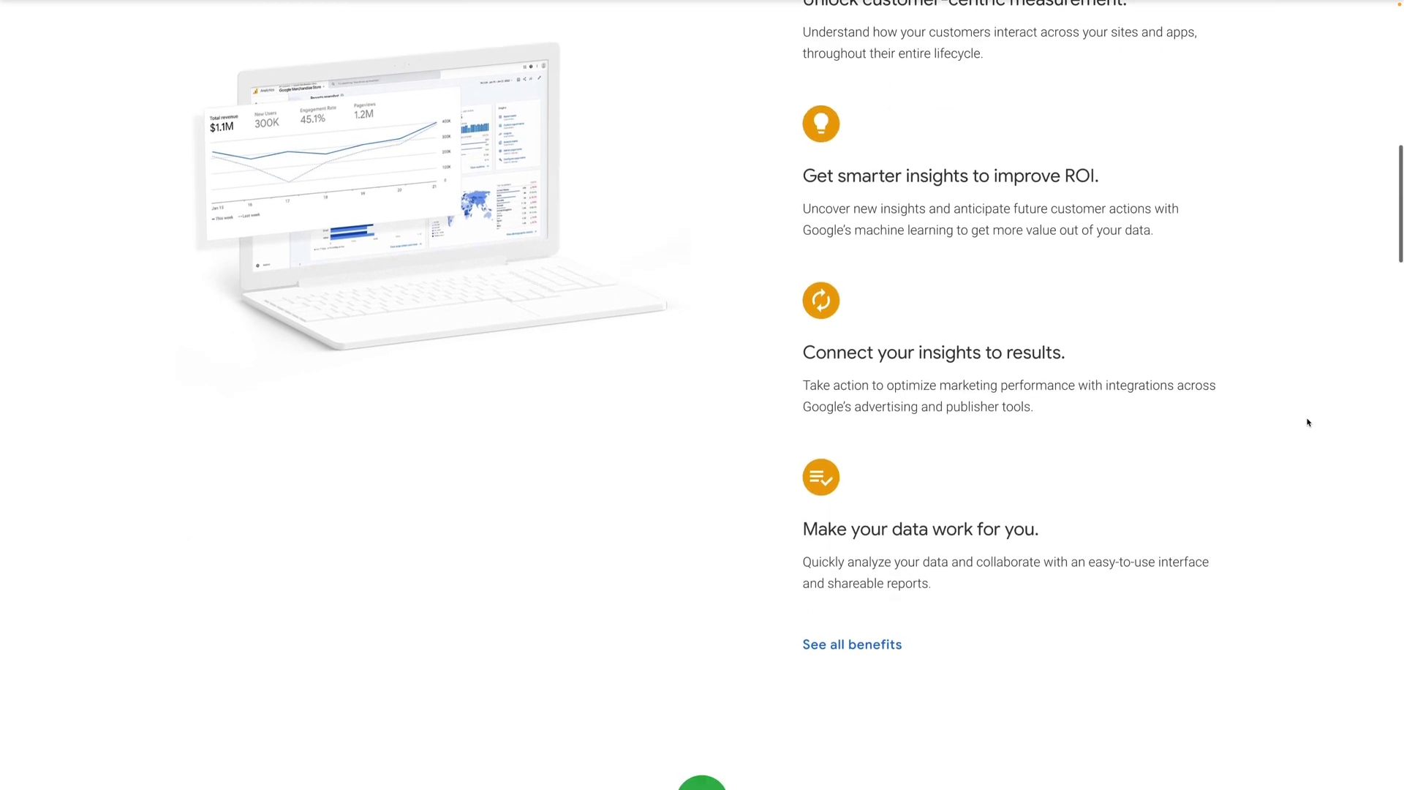
scroll(1308, 422, "down", 4)
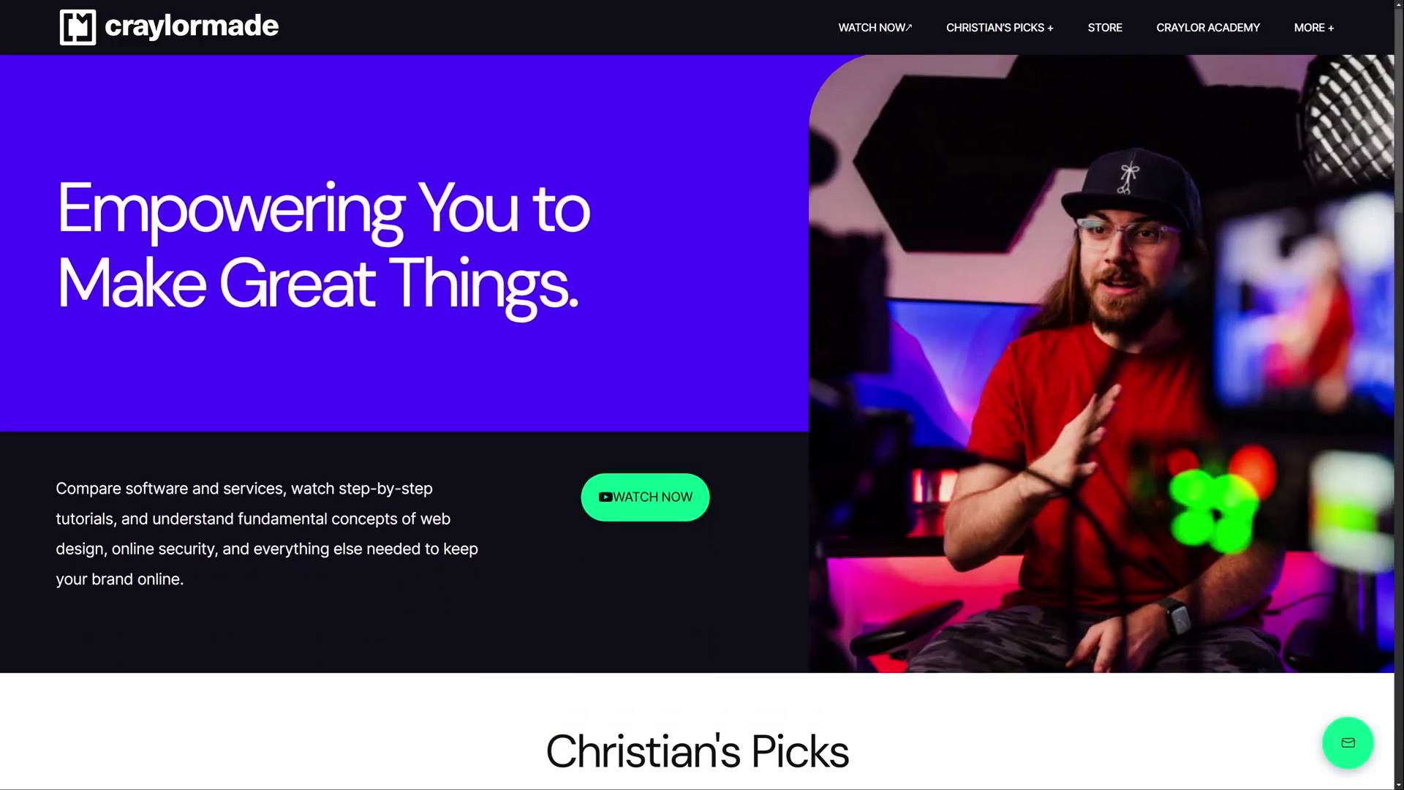
Add a Source is Youtube filter from Top Sources and return to the top to see 94 visitors
scroll(697, 404, "down", 2)
scroll(697, 405, "down", 3)
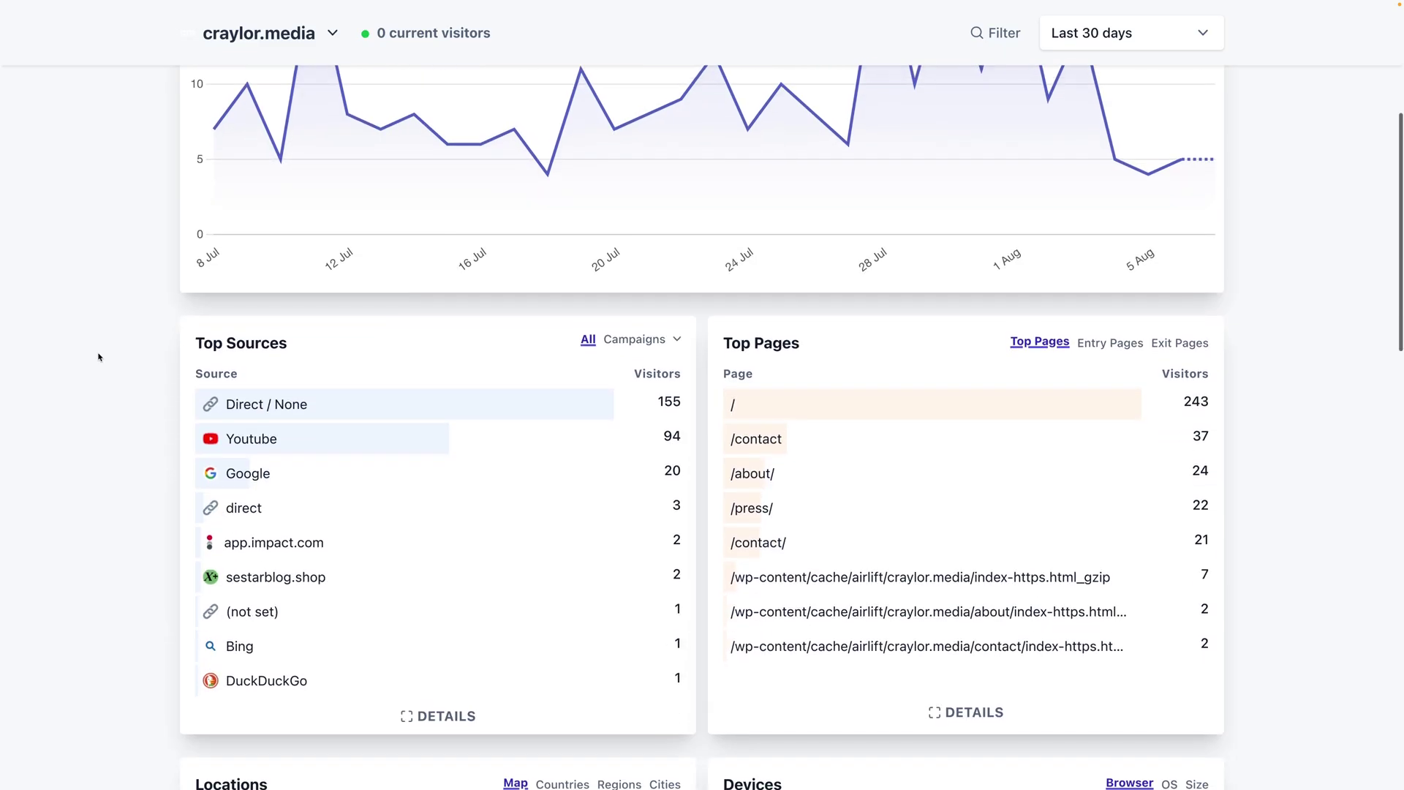
scroll(97, 354, "down", 1)
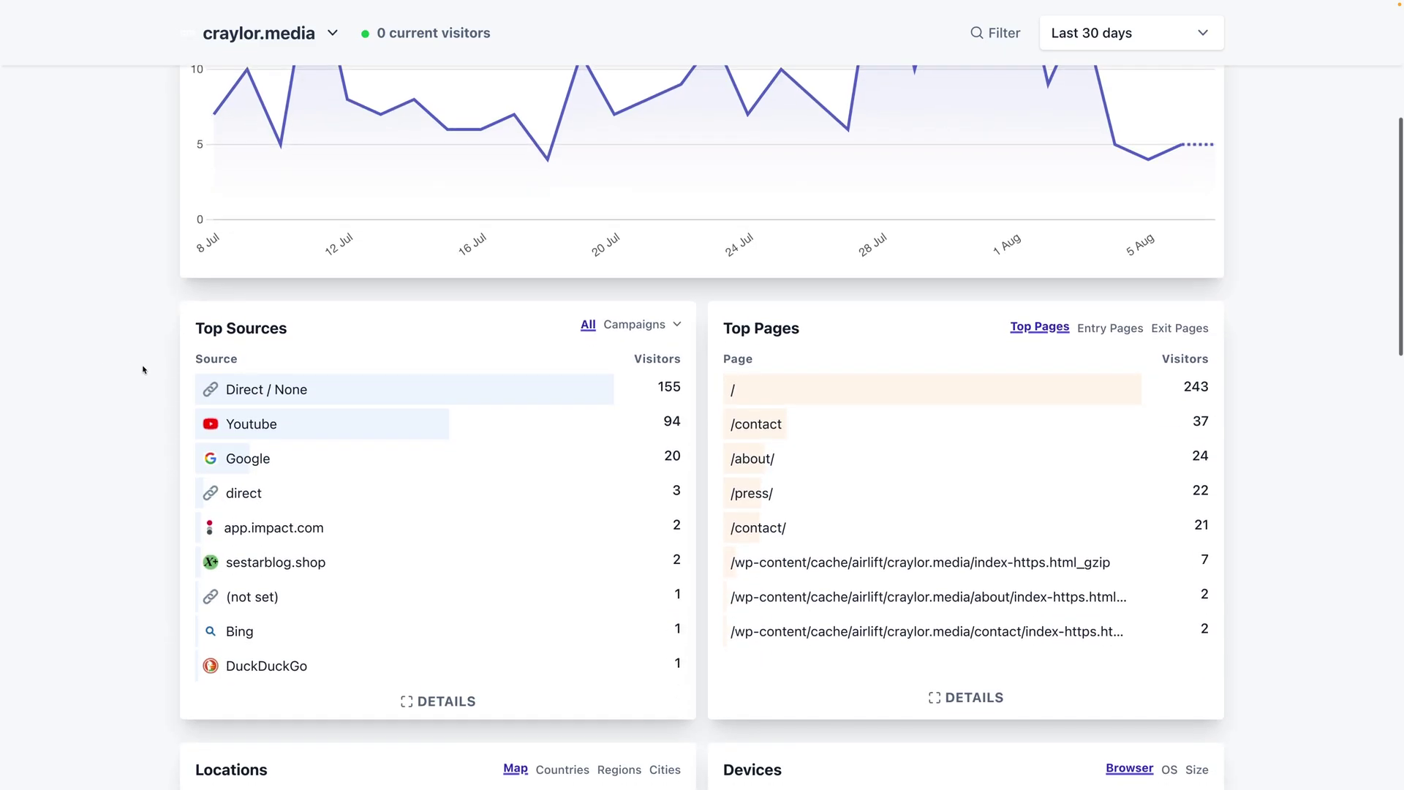
left_click(261, 425)
scroll(129, 379, "up", 5)
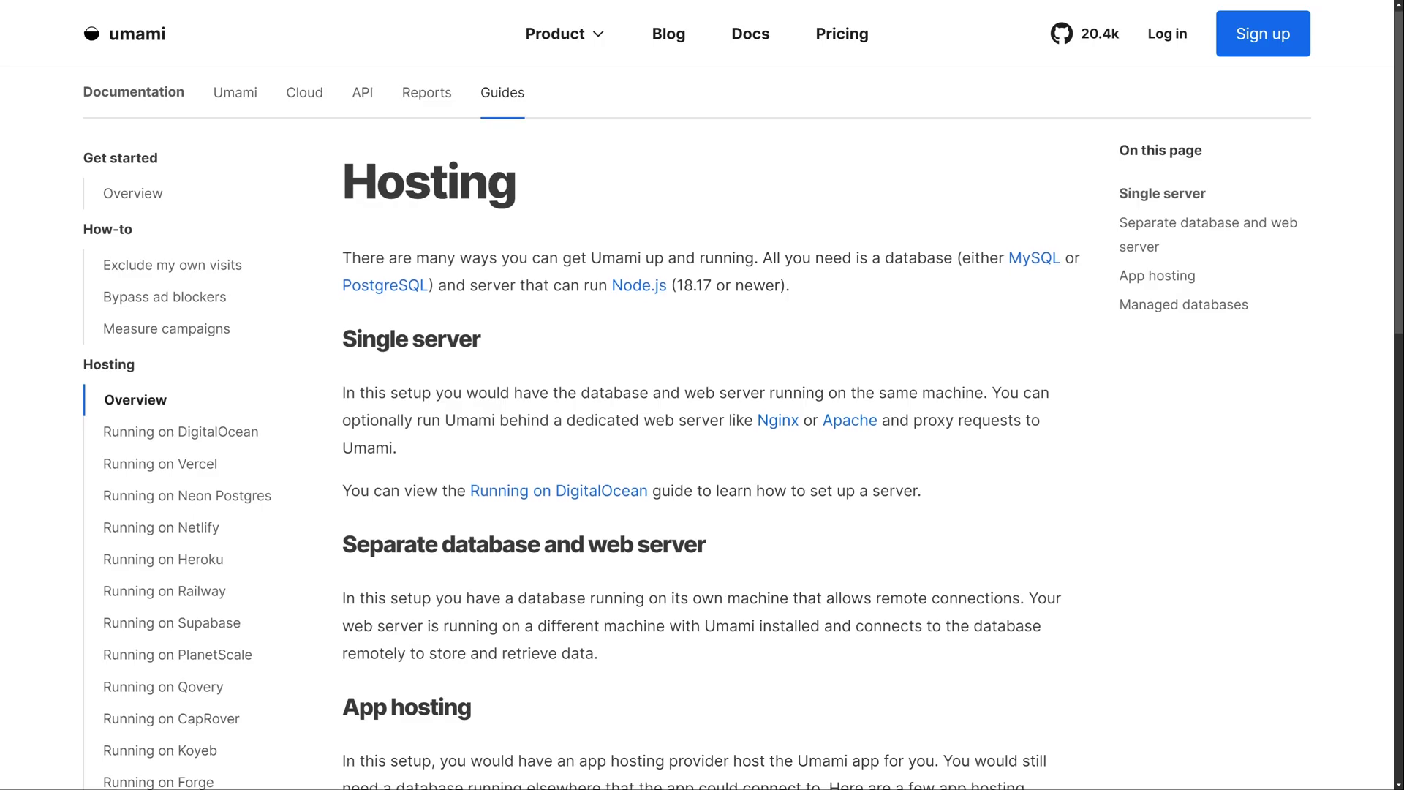
Pick the United States data region and continue past the tracking-code step to the dashboard
scroll(702, 439, "down", 1)
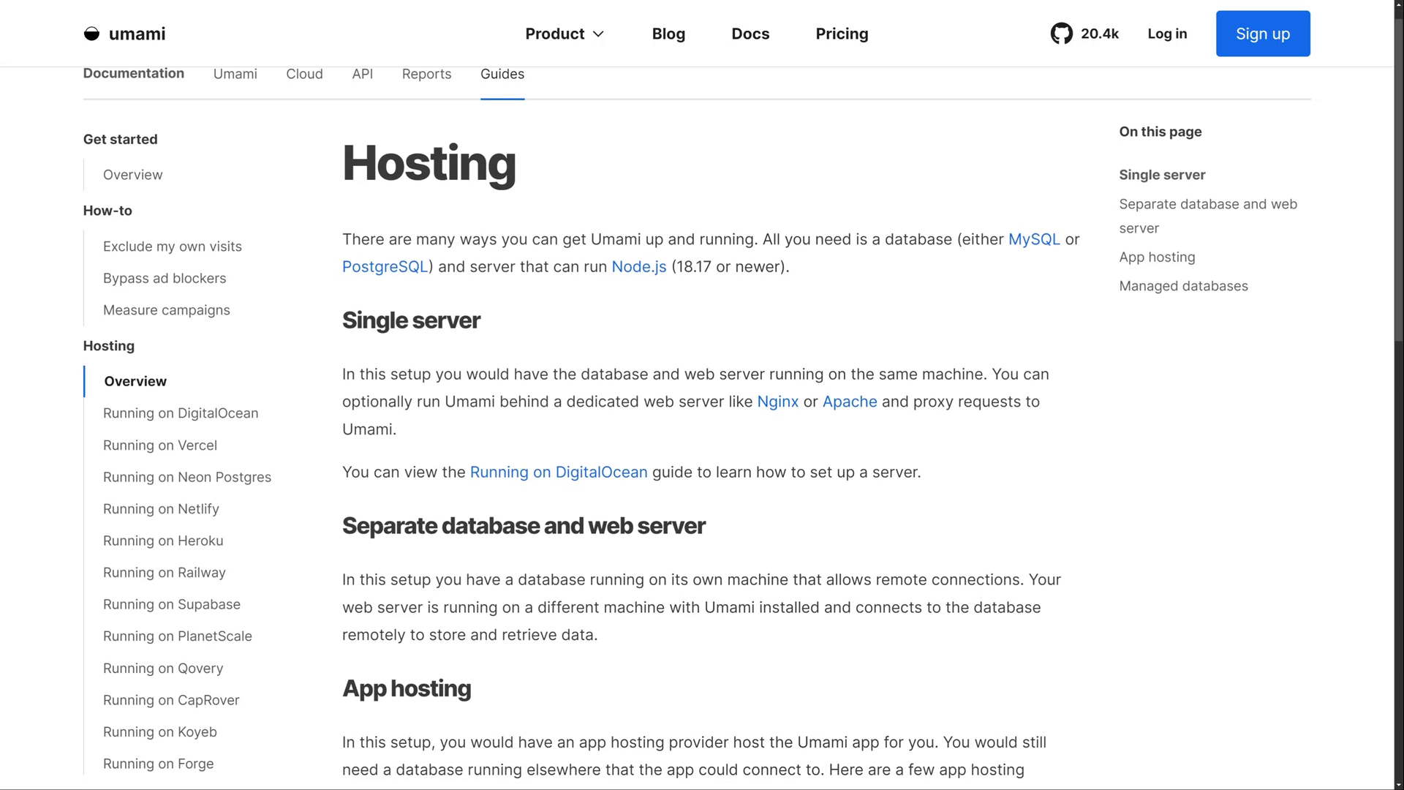
scroll(702, 439, "down", 1)
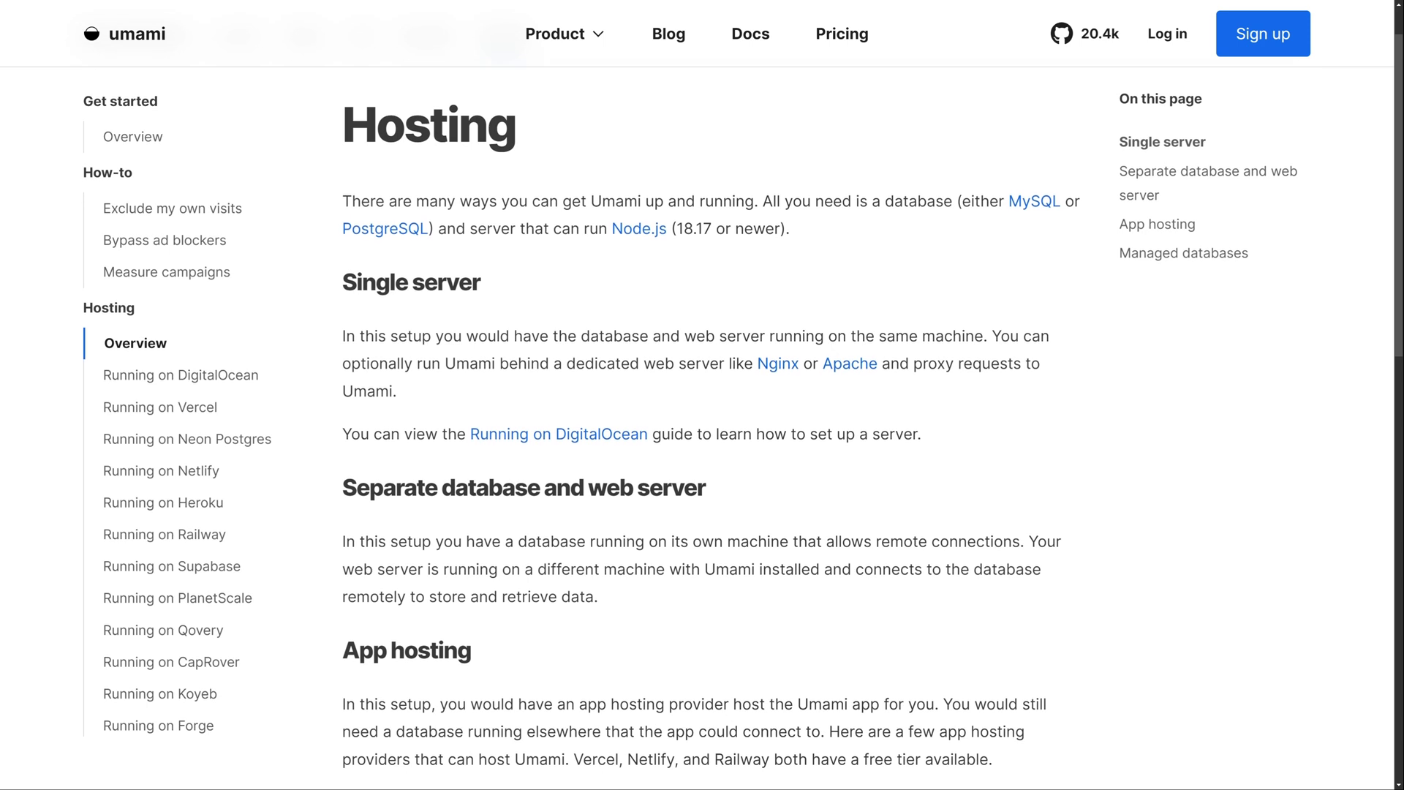
scroll(702, 439, "down", 1)
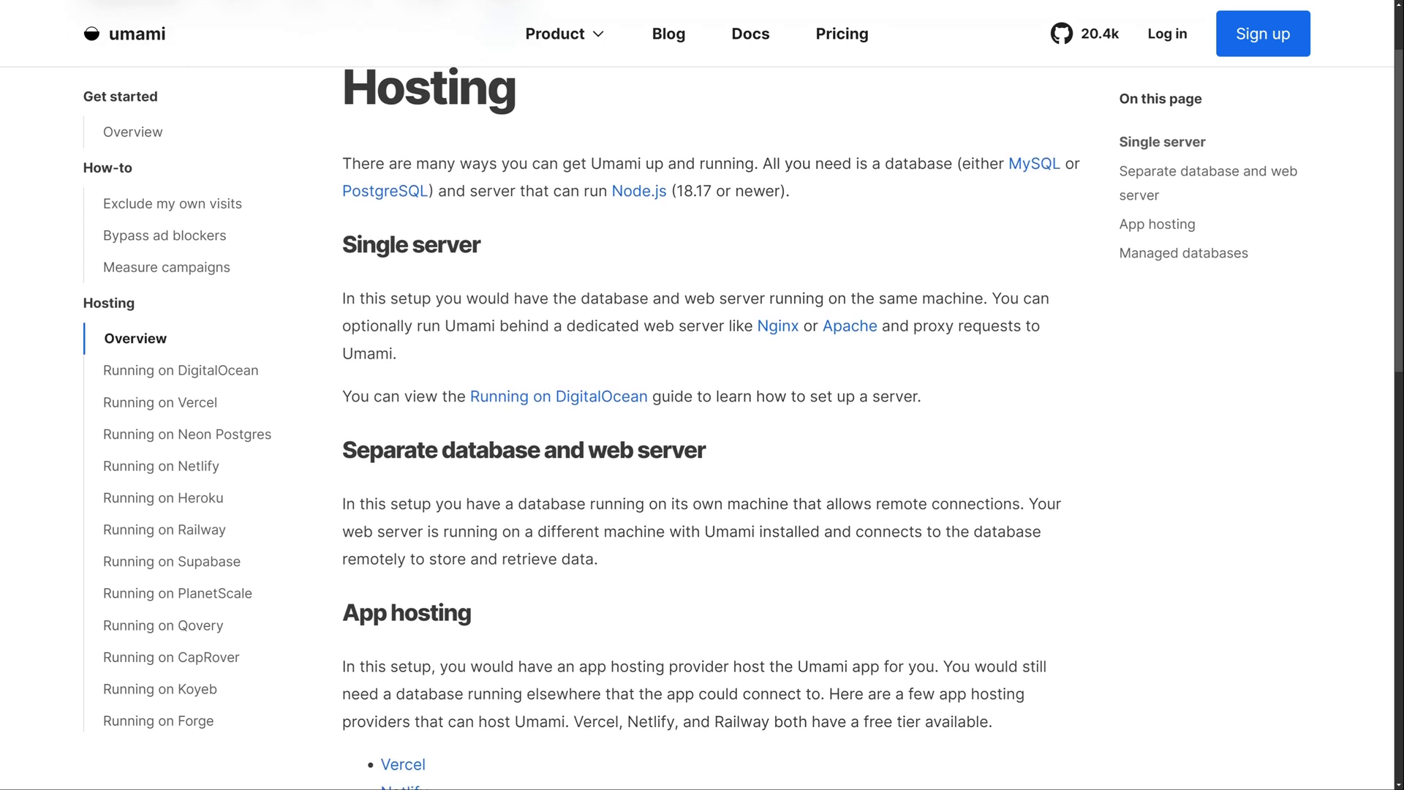
scroll(702, 439, "down", 1)
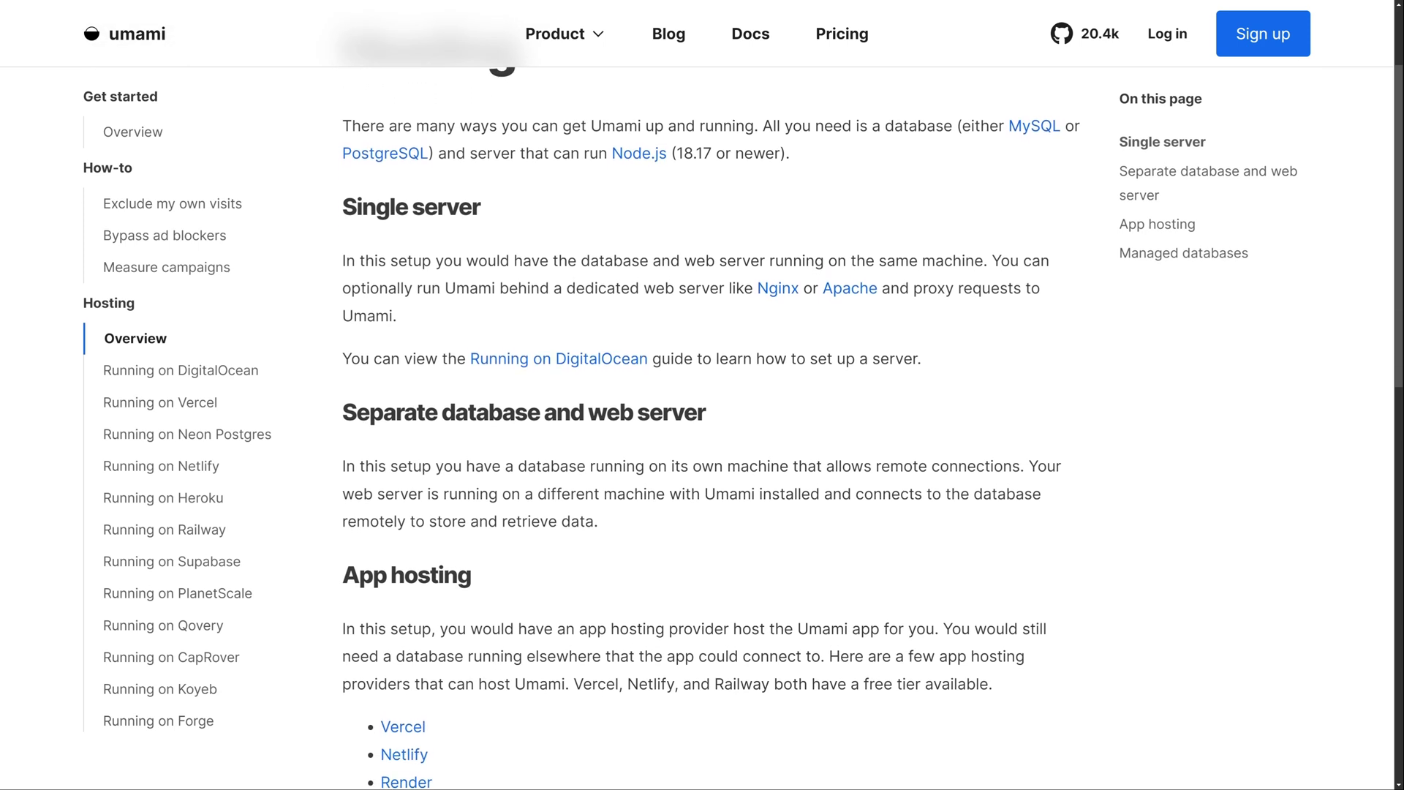
scroll(702, 439, "down", 1)
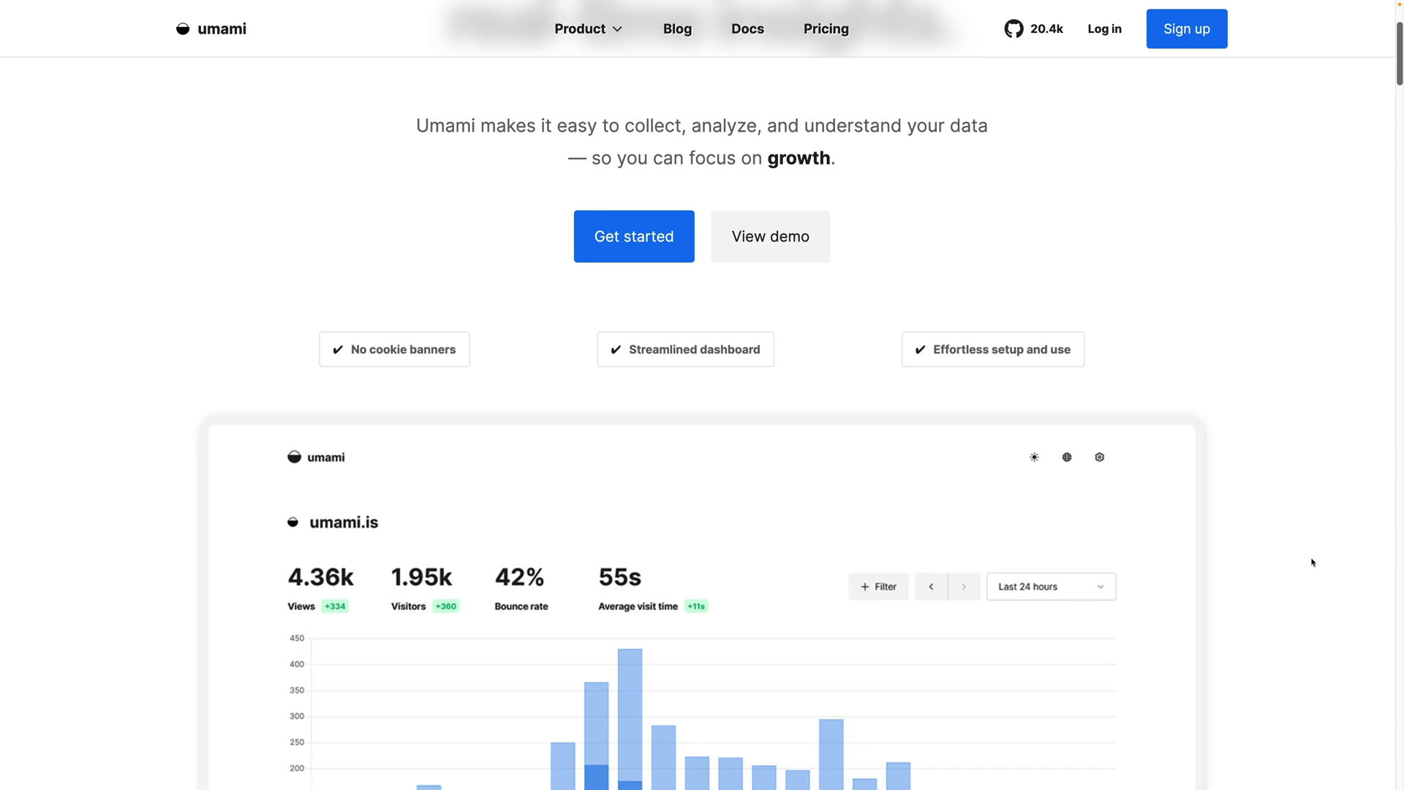
scroll(1313, 561, "down", 4)
scroll(1313, 562, "down", 4)
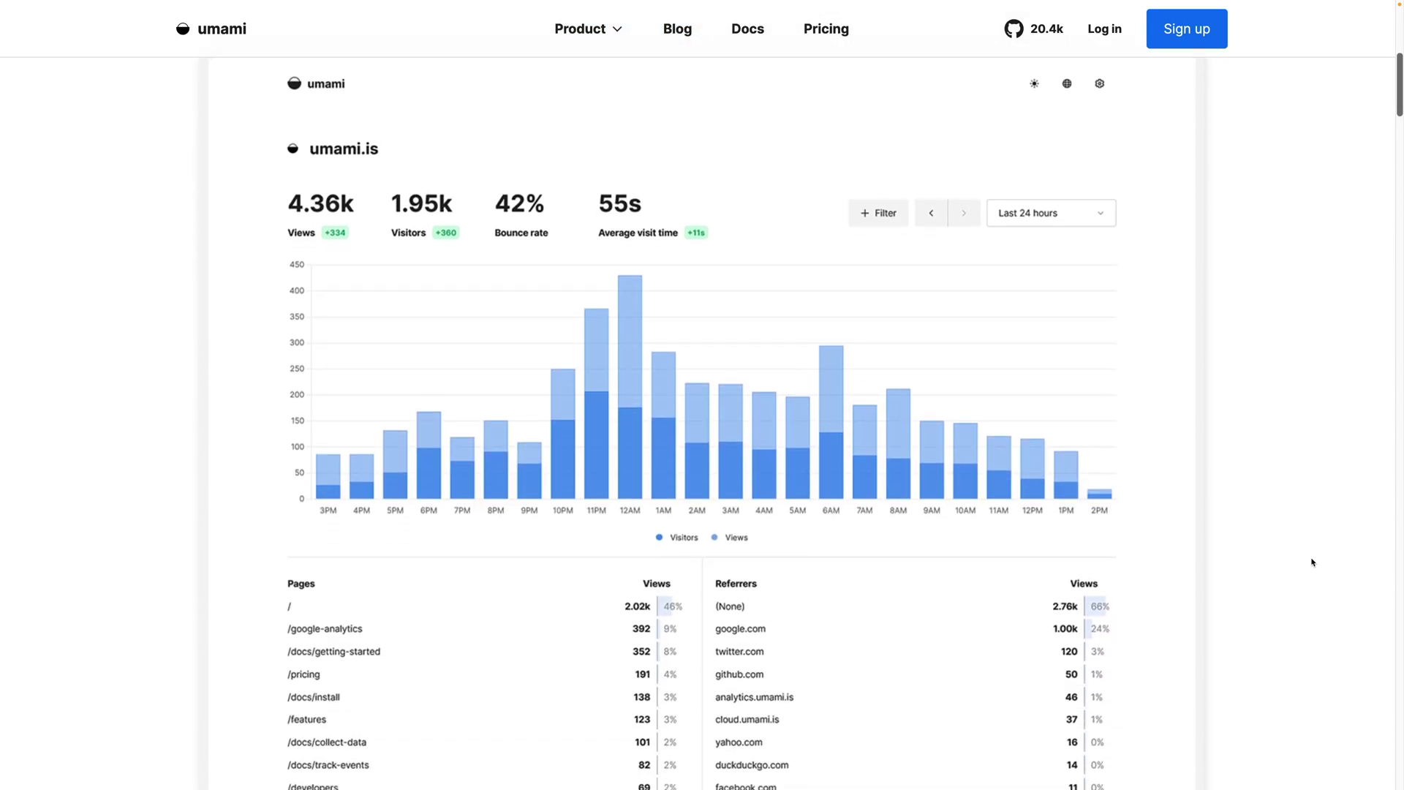
scroll(1312, 562, "down", 5)
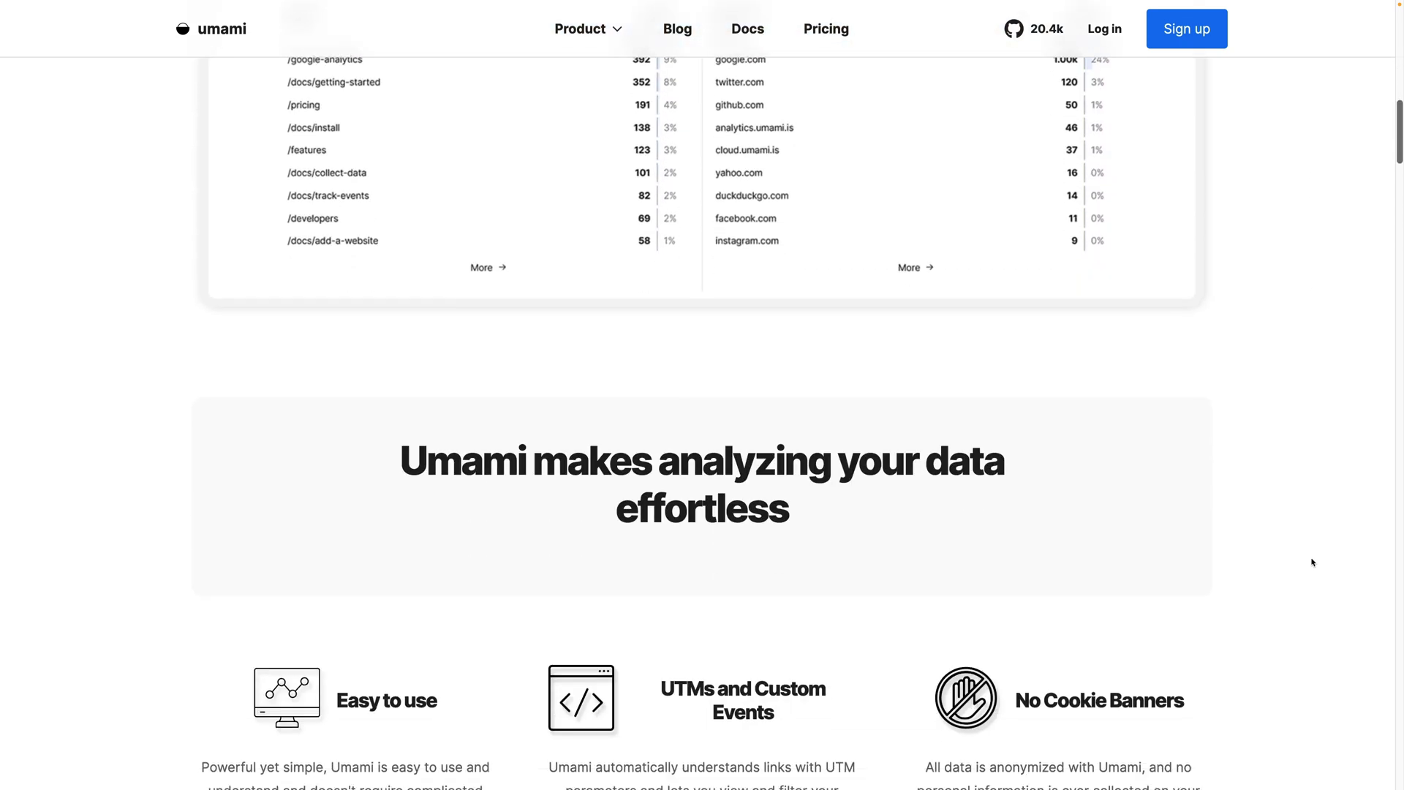
scroll(1313, 562, "down", 4)
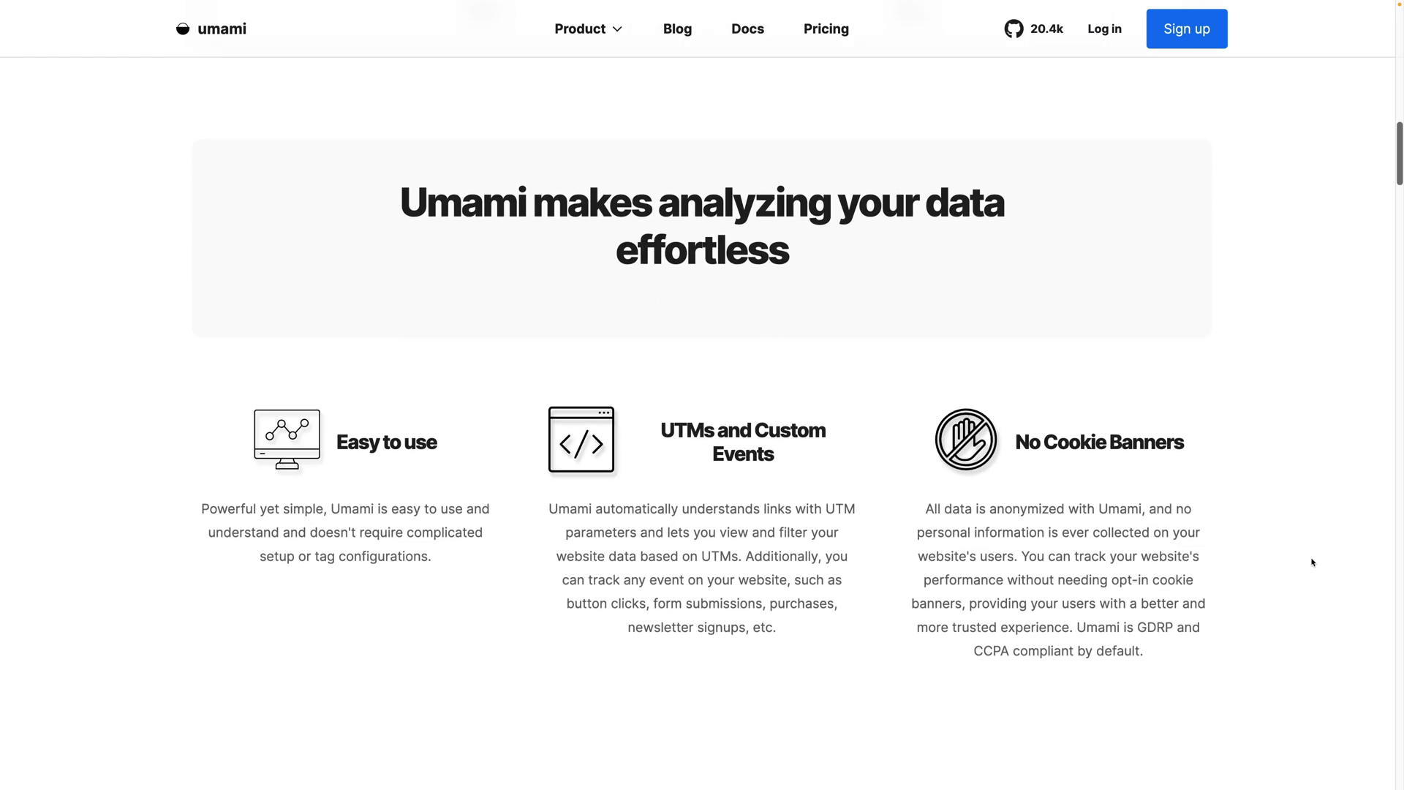
scroll(1312, 562, "down", 5)
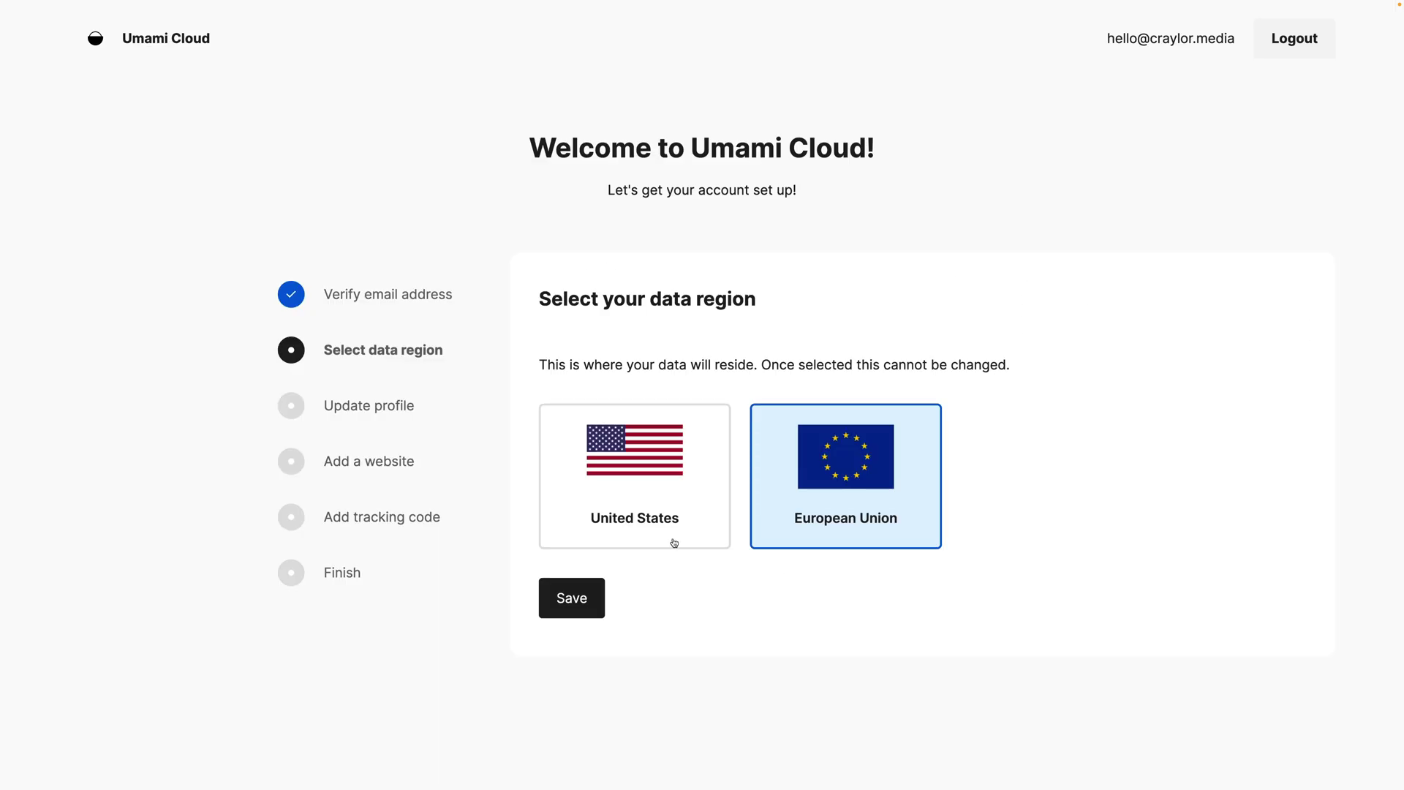
left_click(664, 537)
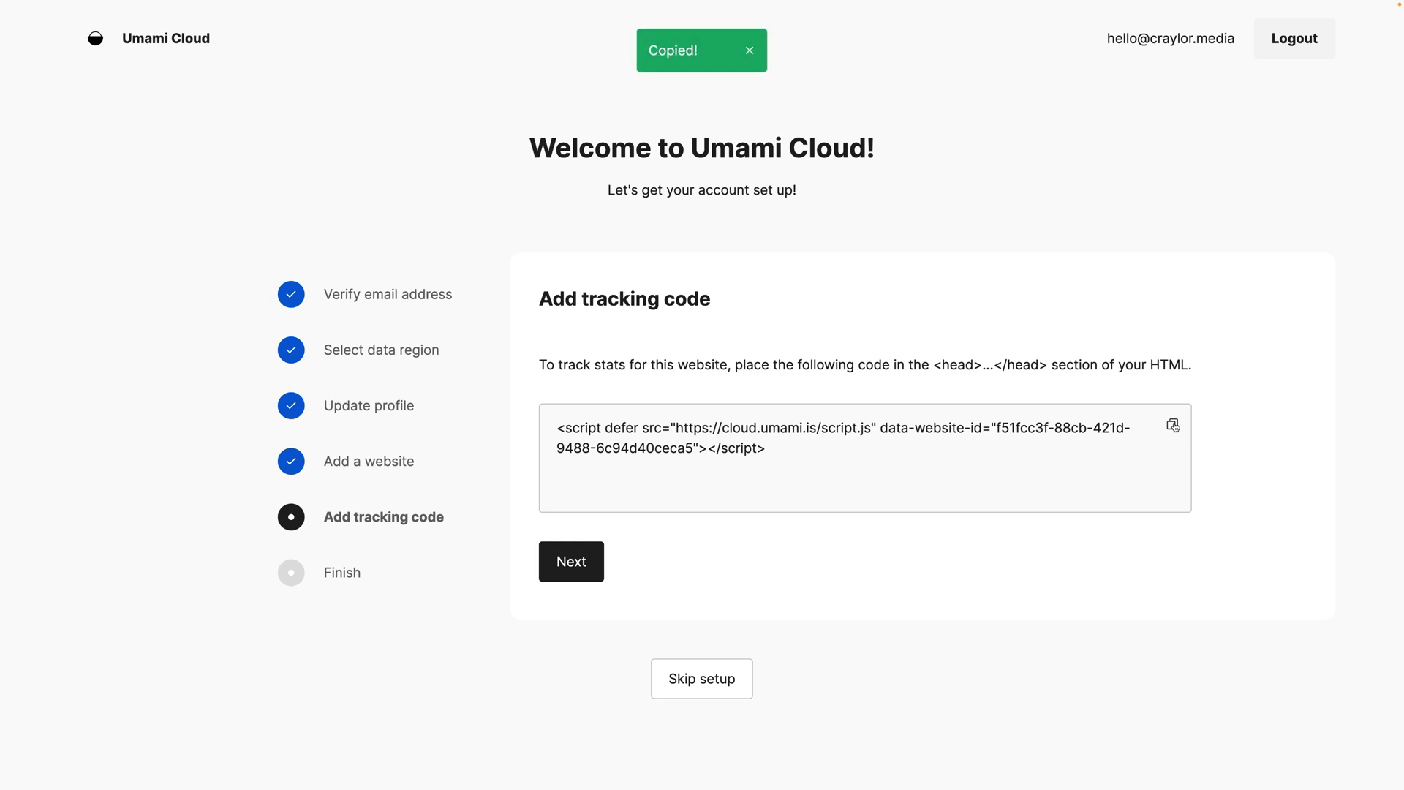
left_click(570, 562)
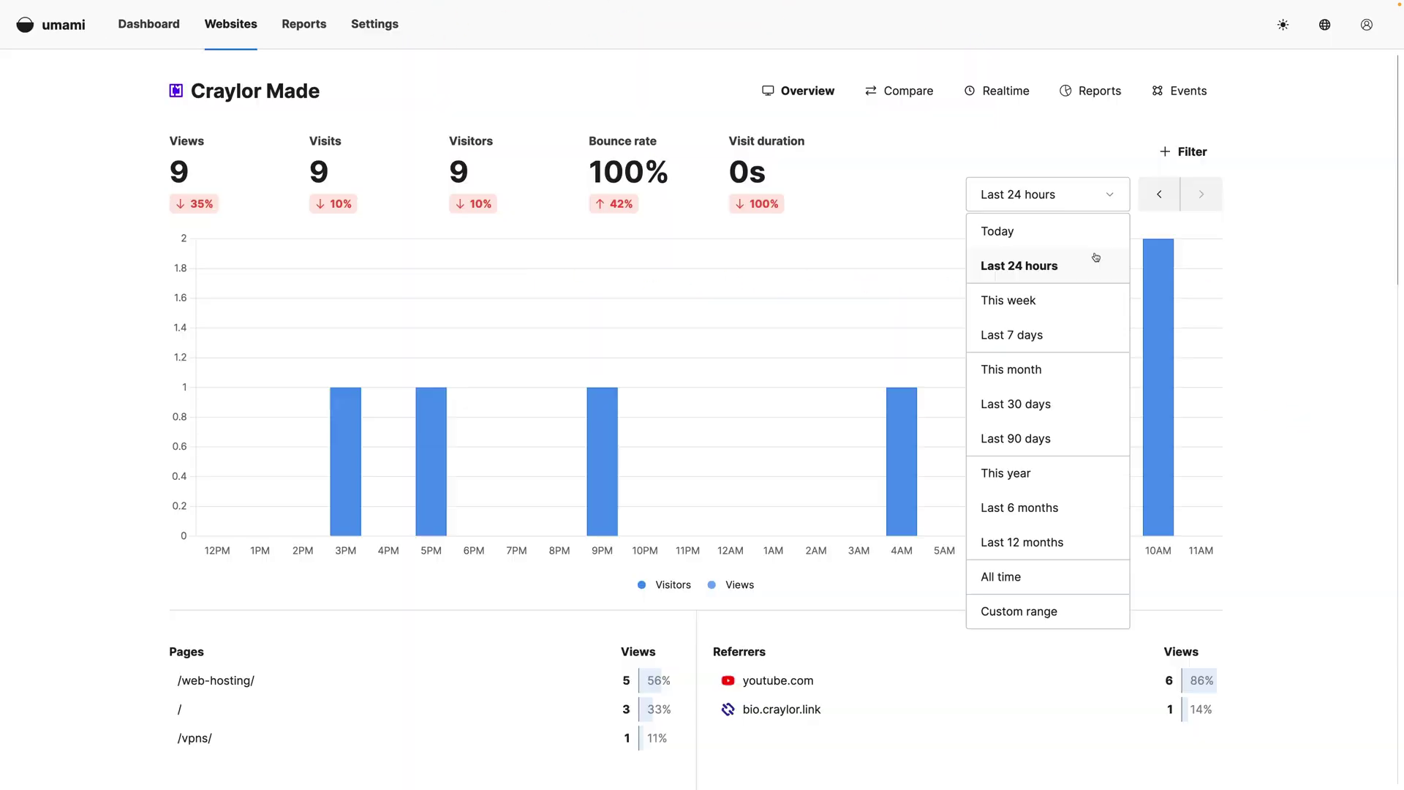
Show Craylor Made's last 7 days of traffic, inspect the chart bars, and go to Reports
left_click(1071, 338)
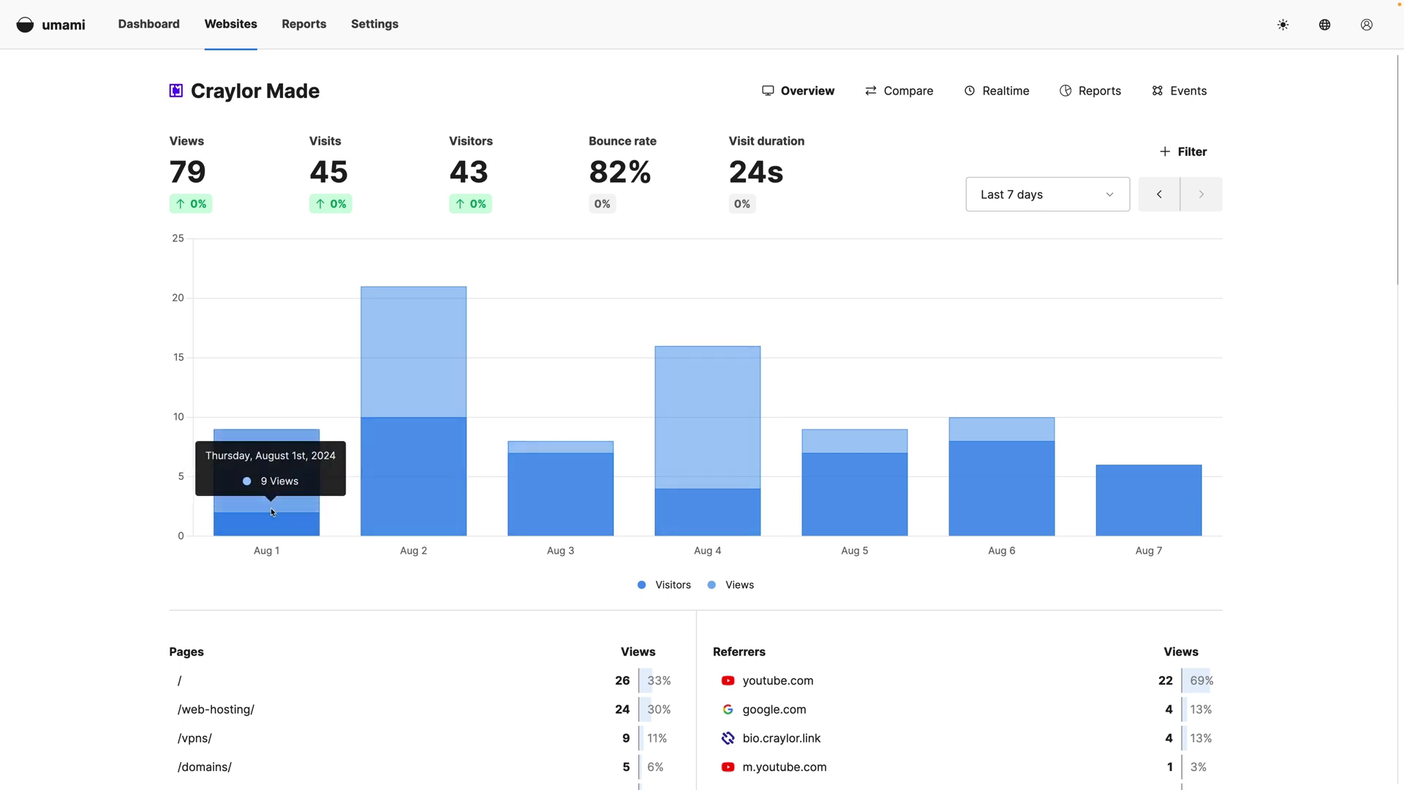
mouse_move(268, 536)
mouse_move(395, 387)
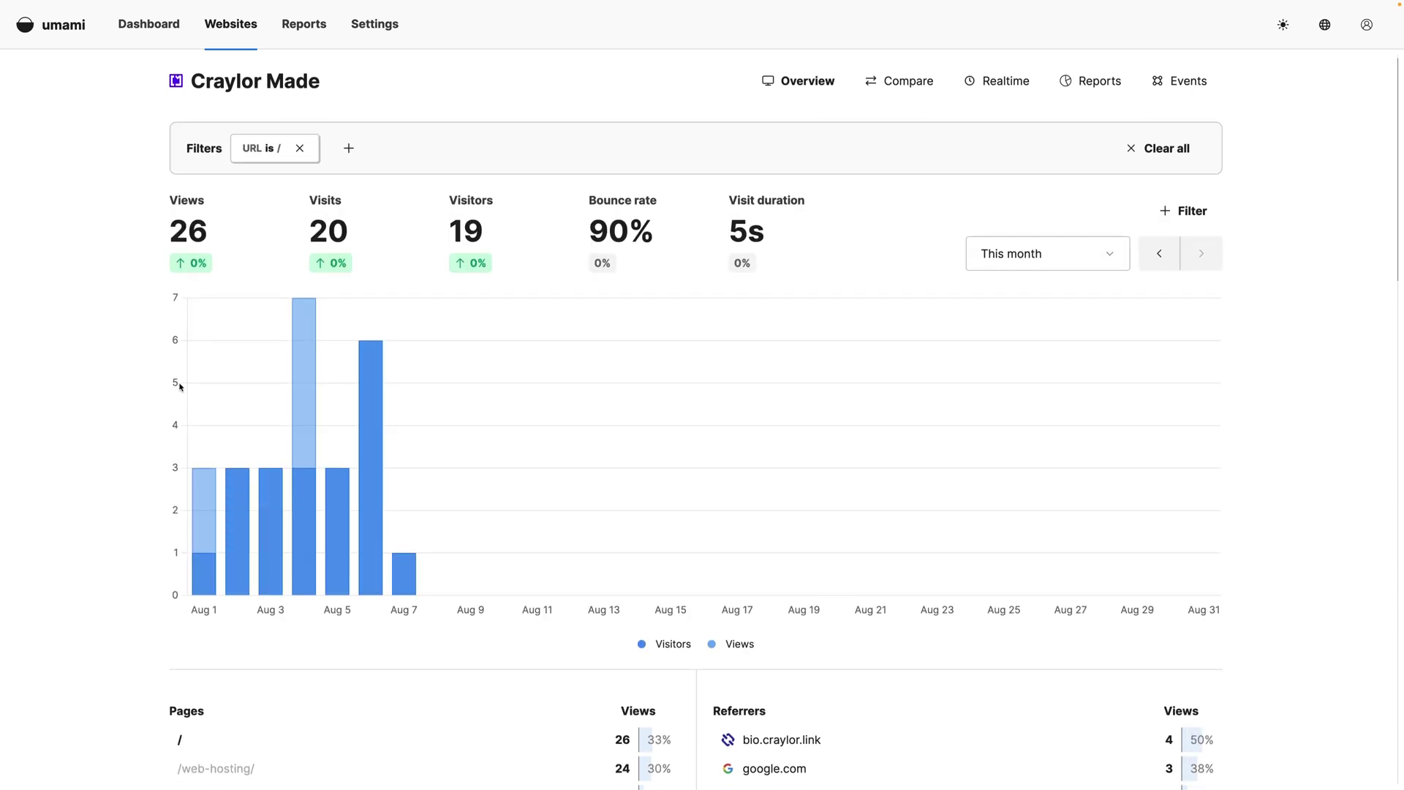
scroll(179, 383, "down", 3)
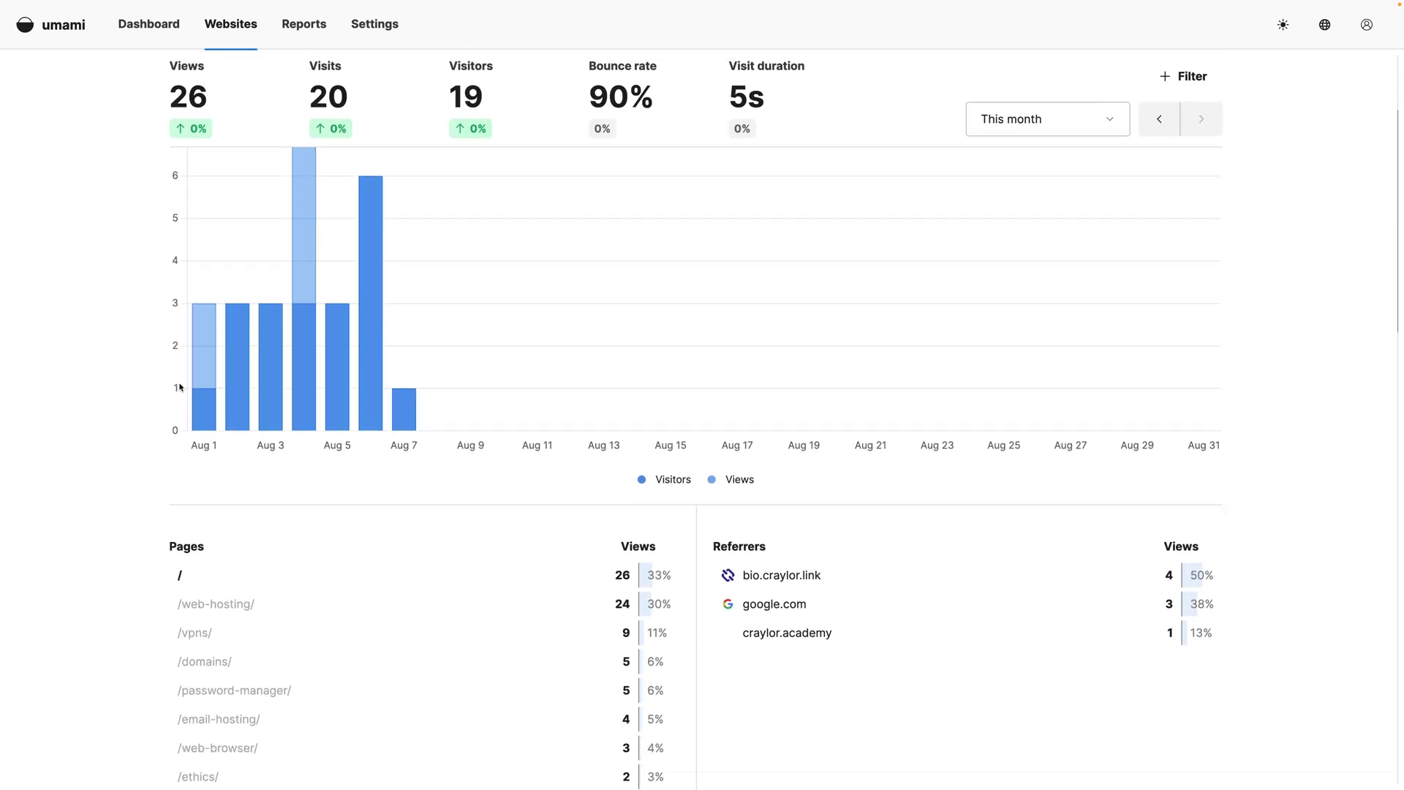
scroll(179, 387, "down", 8)
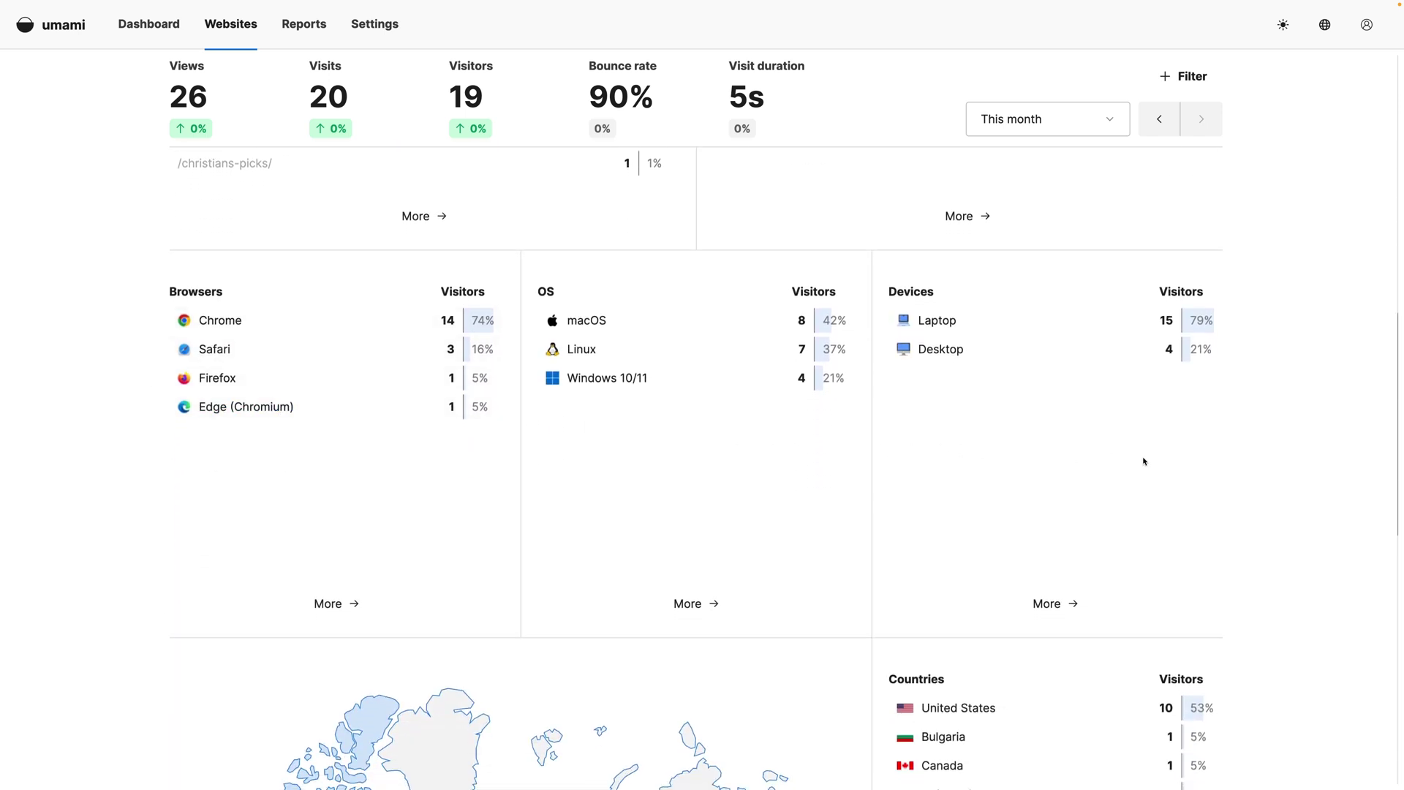
scroll(1288, 476, "down", 8)
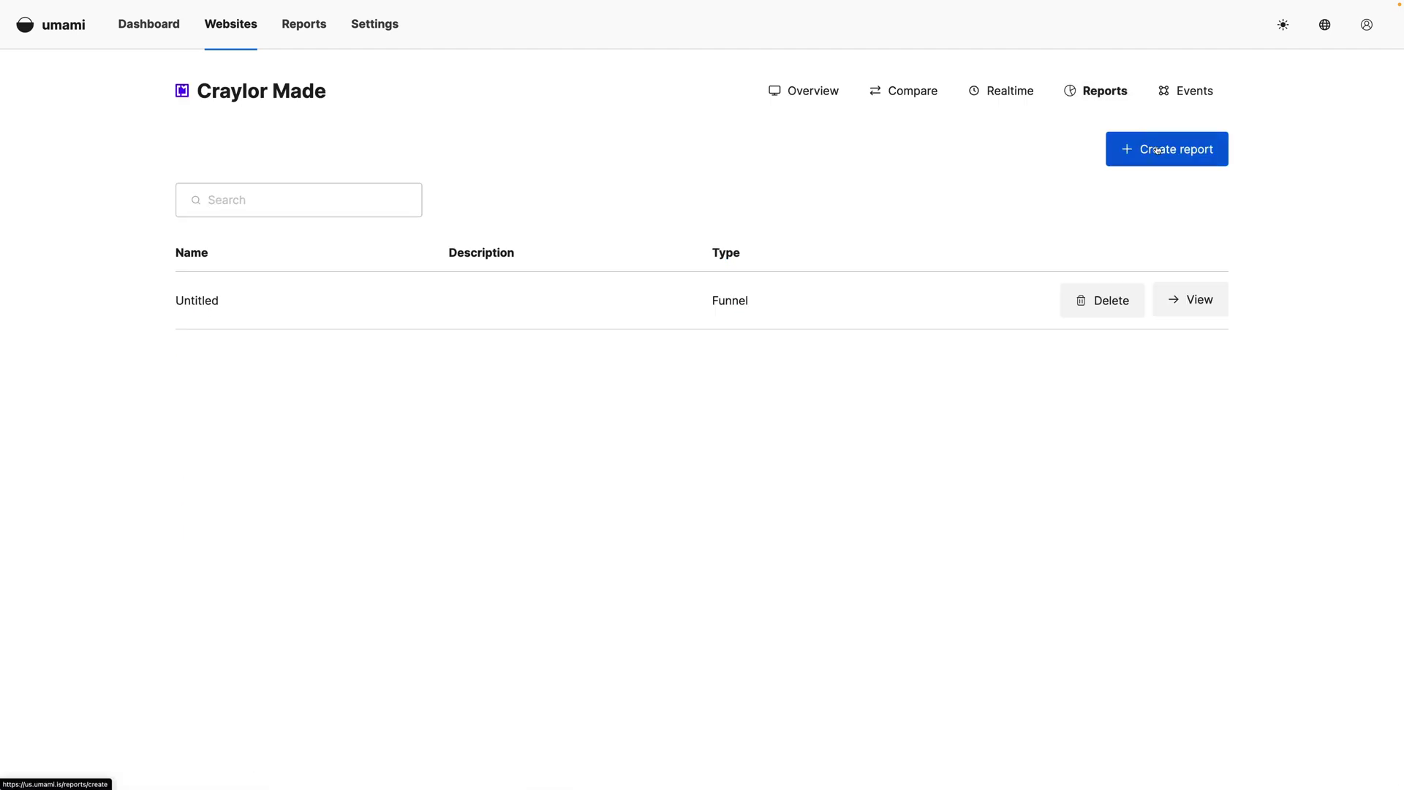
left_click(1159, 151)
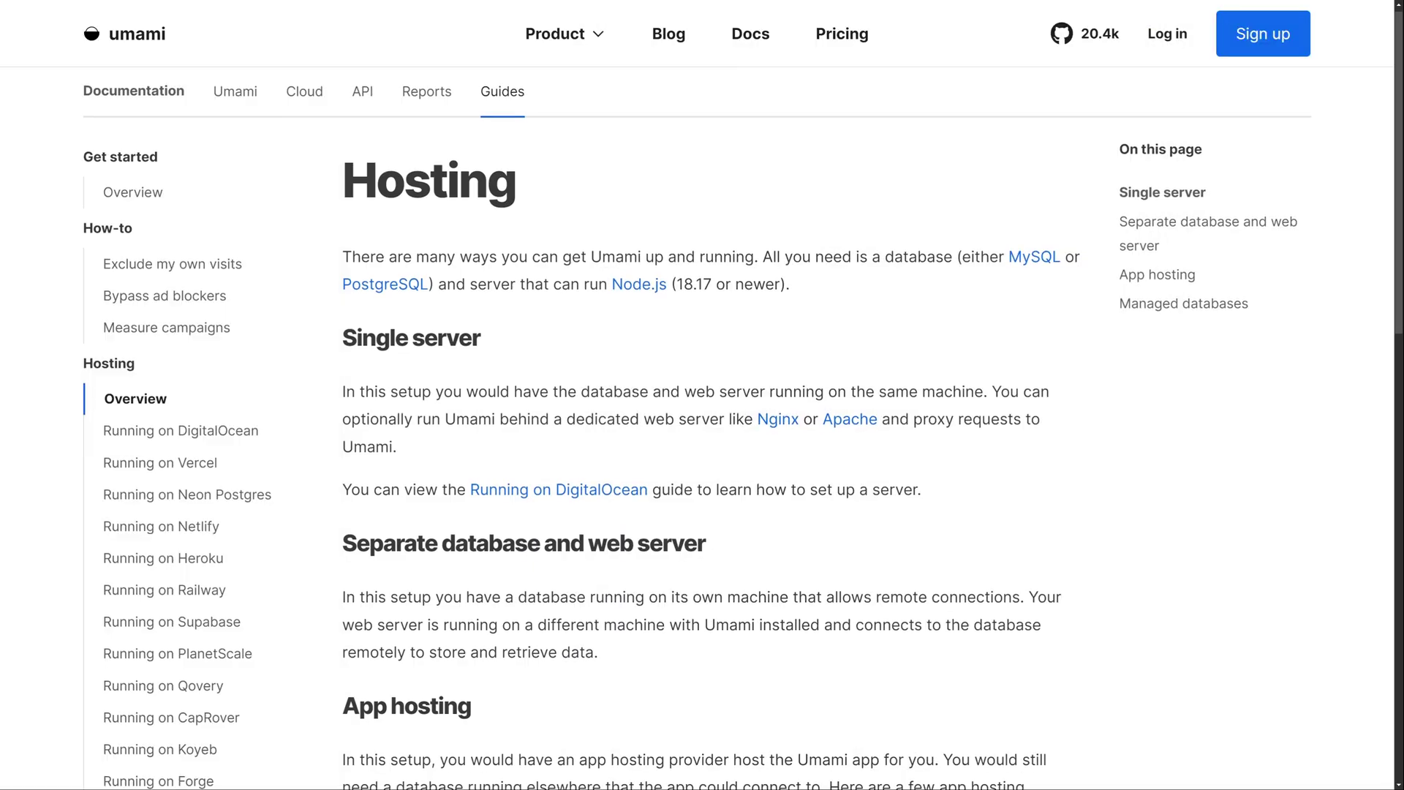
Scroll down the Docs > Guides > Hosting page on self-hosting Umami with a database and server
scroll(702, 438, "down", 1)
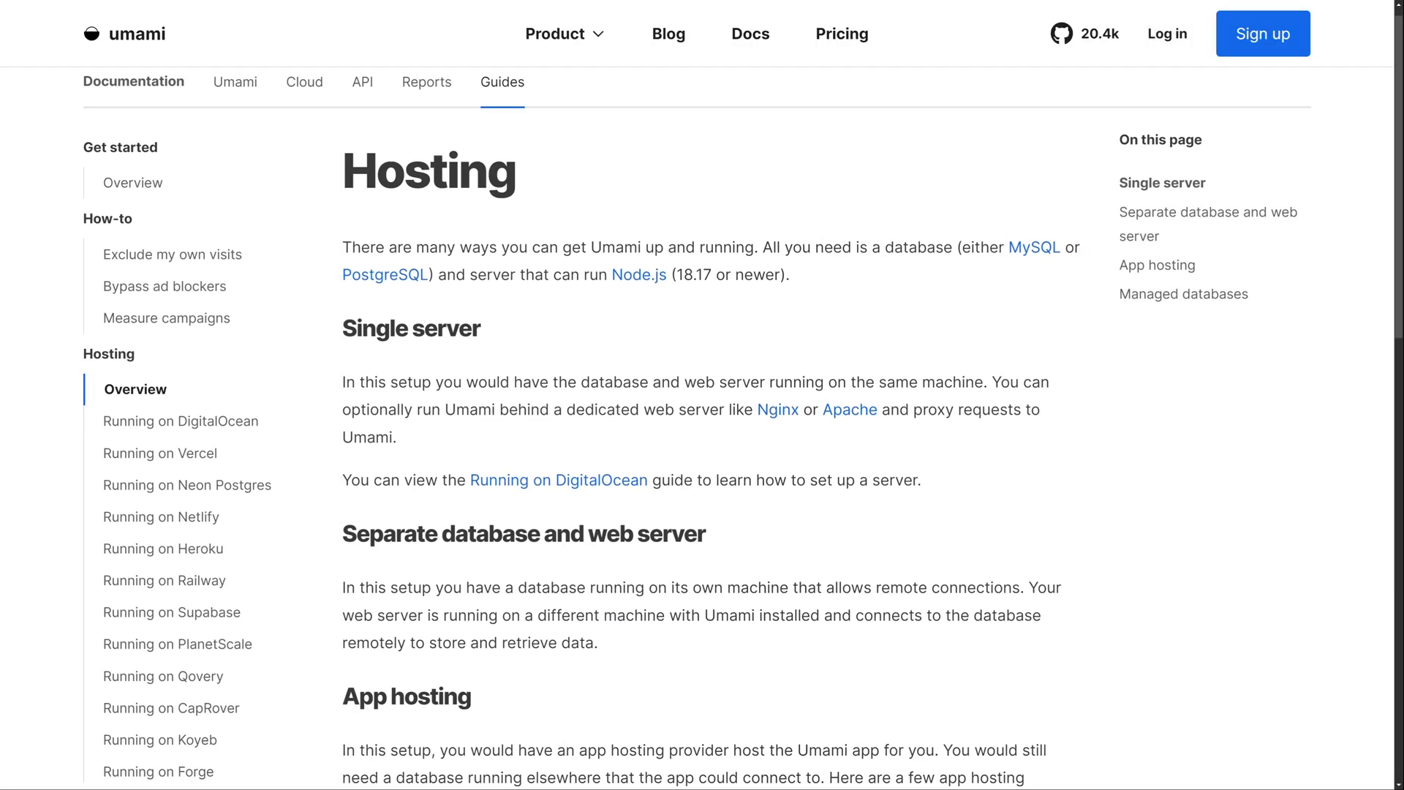
scroll(702, 438, "down", 1)
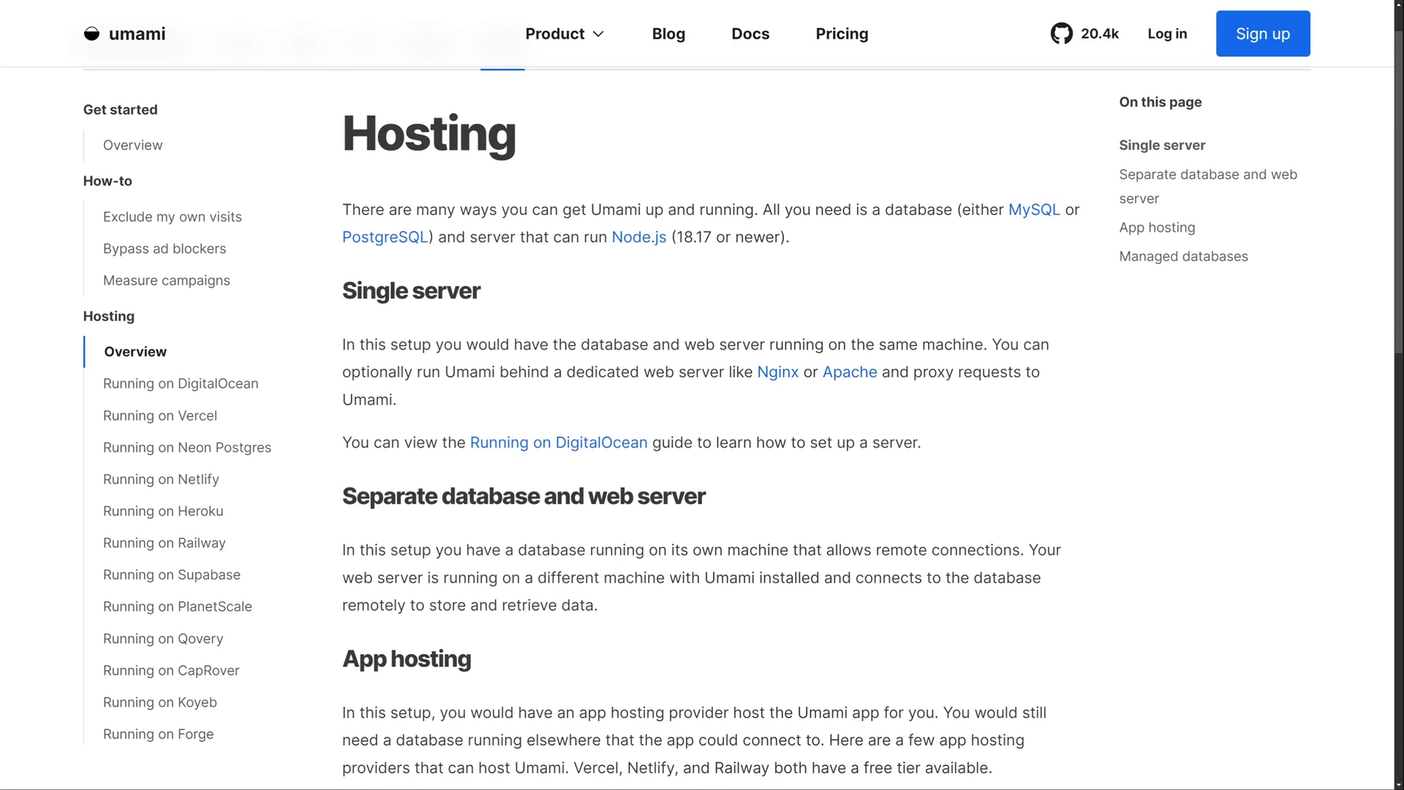
scroll(702, 438, "down", 1)
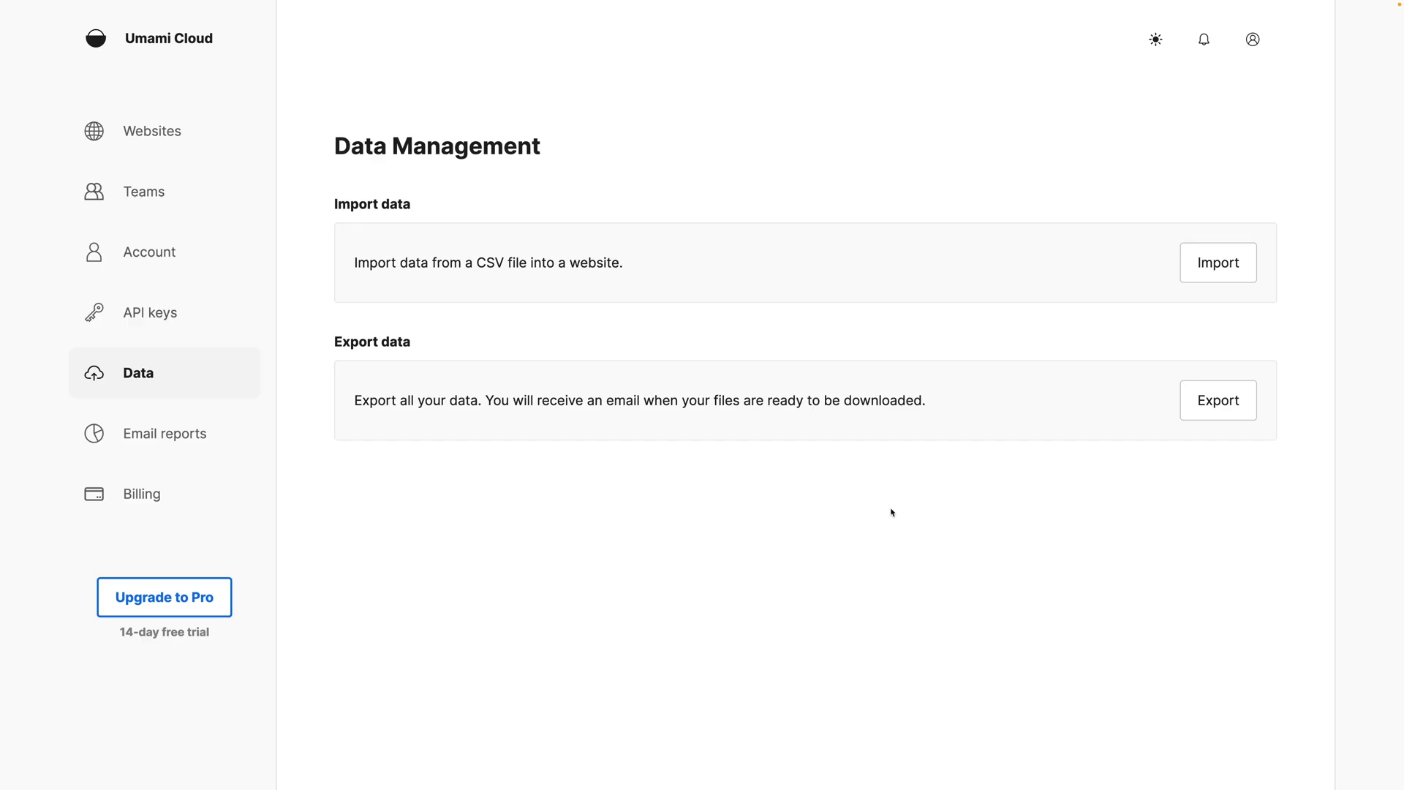
Request a data export in Umami Cloud with Craylor Made selected as the website
left_click(1203, 412)
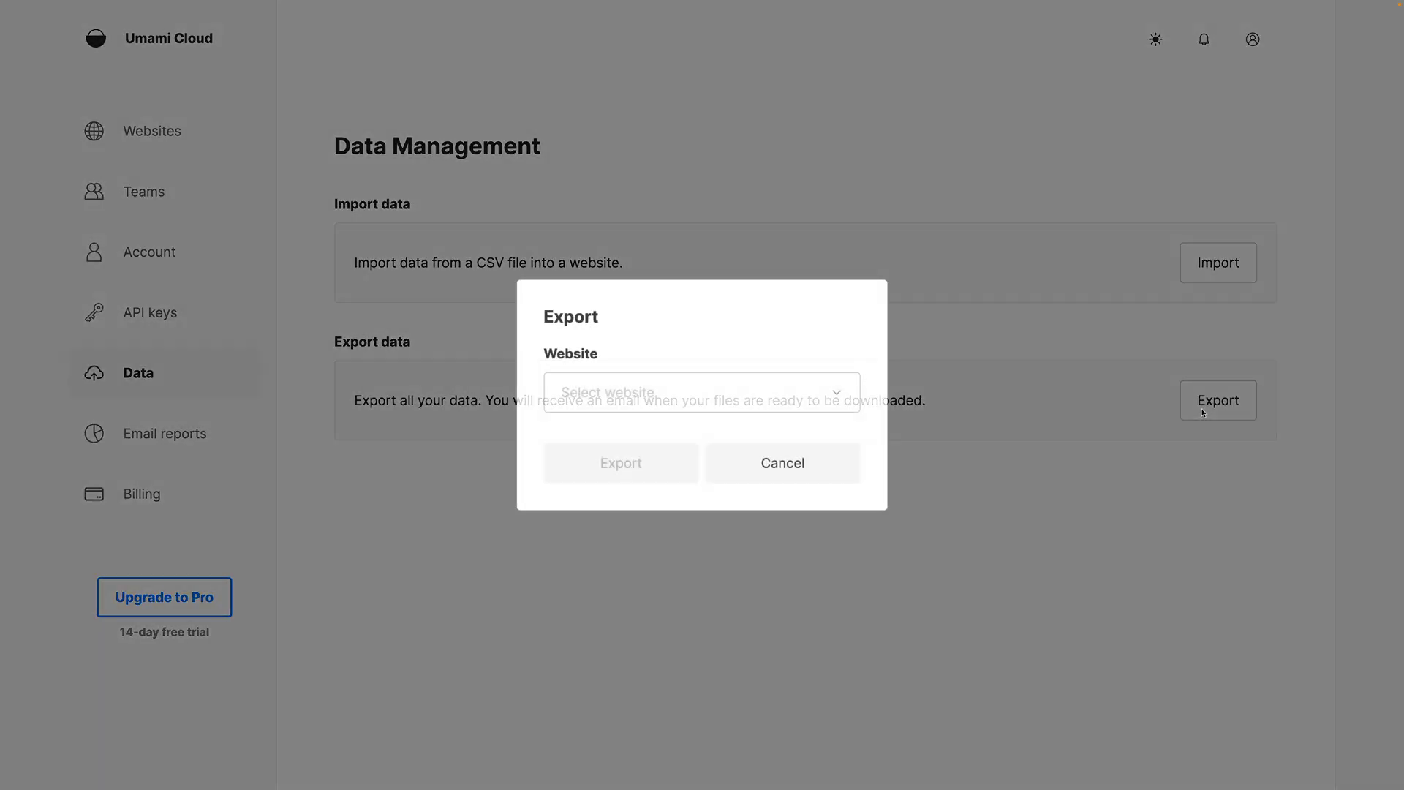
left_click(827, 395)
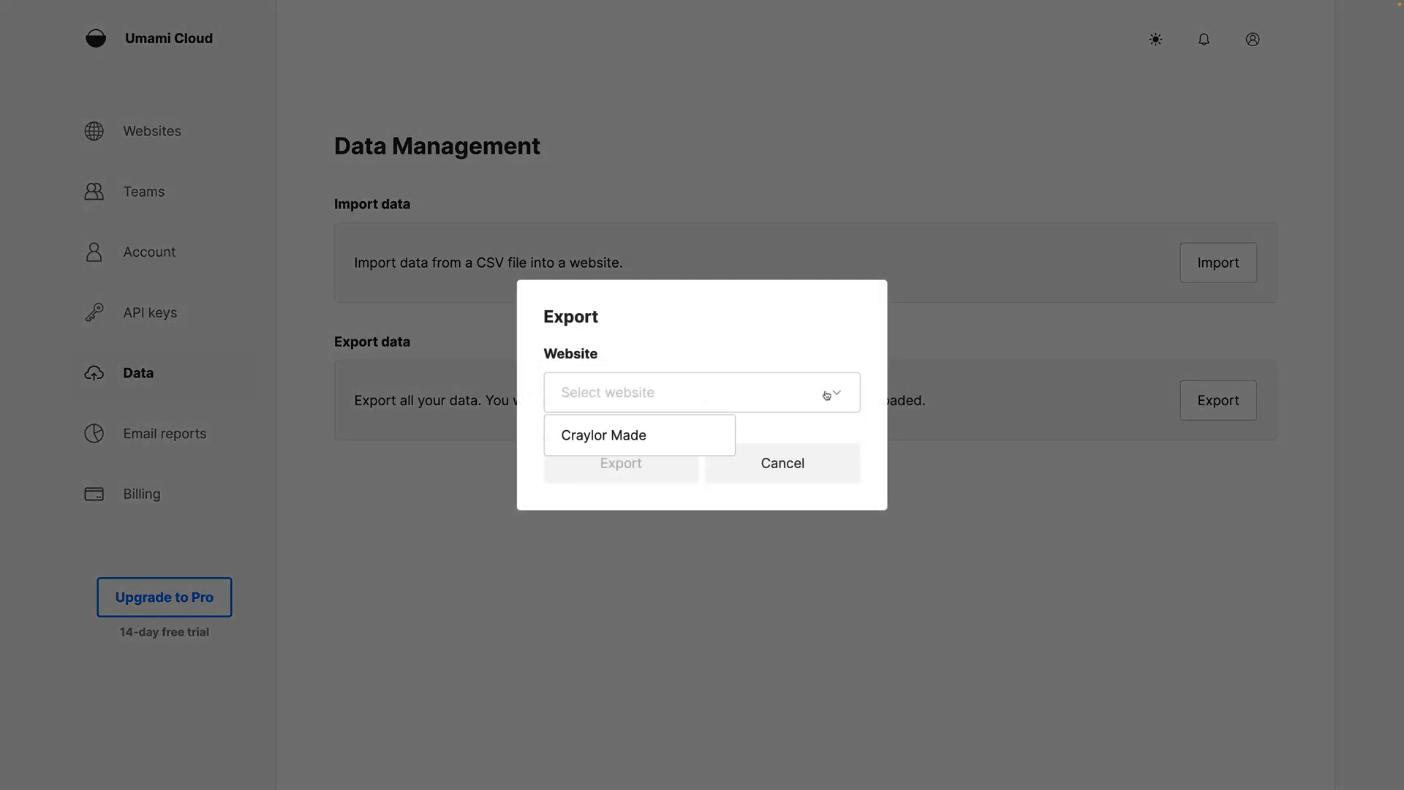
left_click(724, 435)
left_click(680, 461)
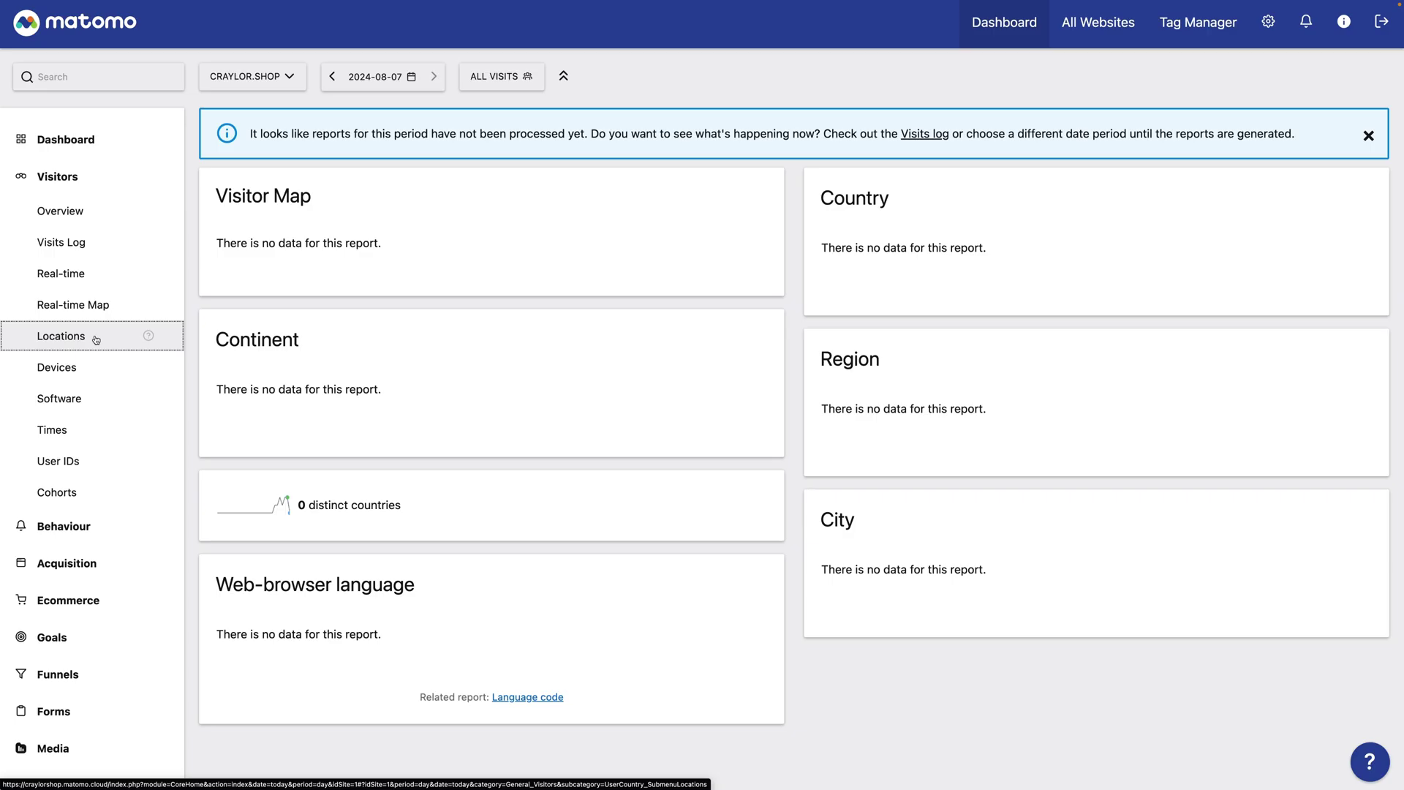
Open the Visitors Devices report and expand the Behaviour report section
left_click(95, 366)
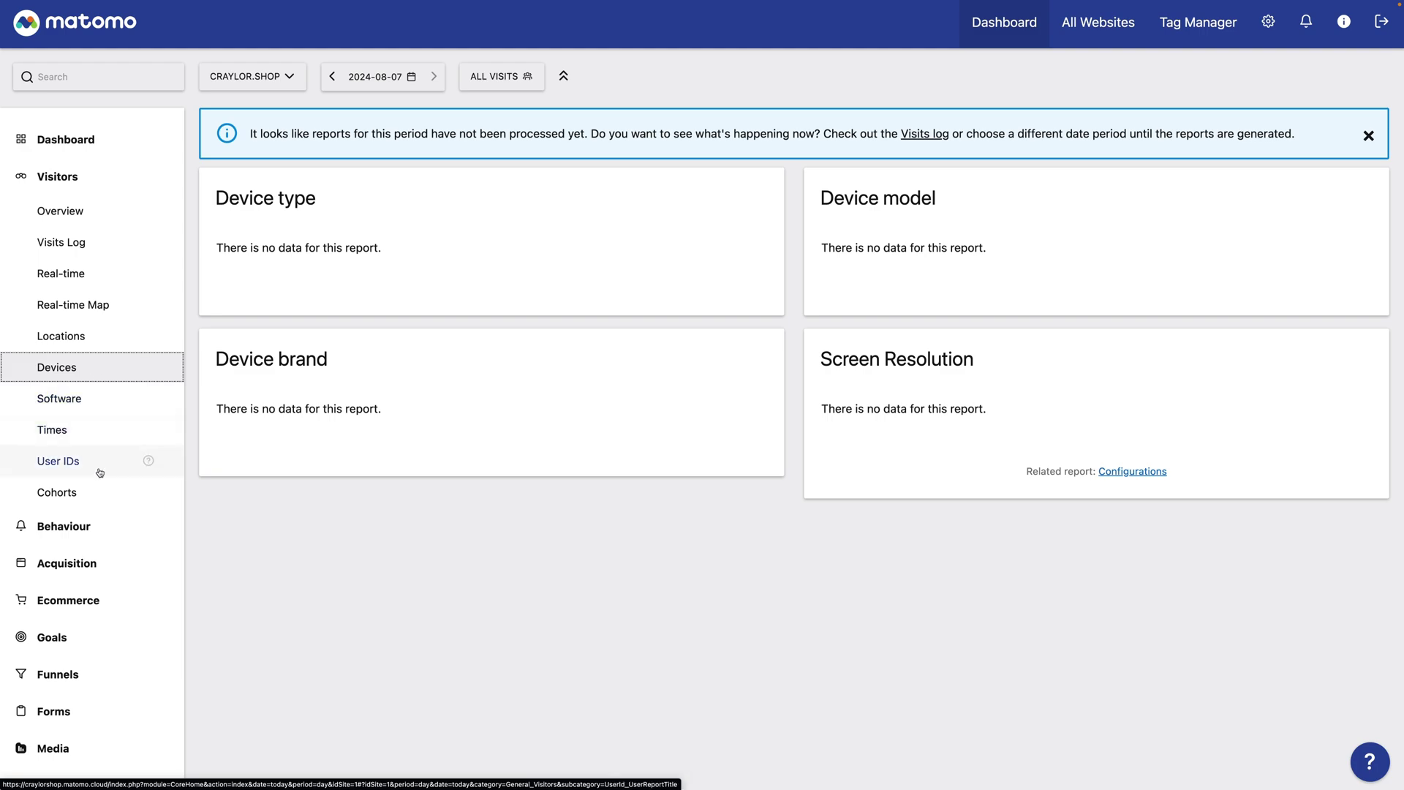
left_click(95, 525)
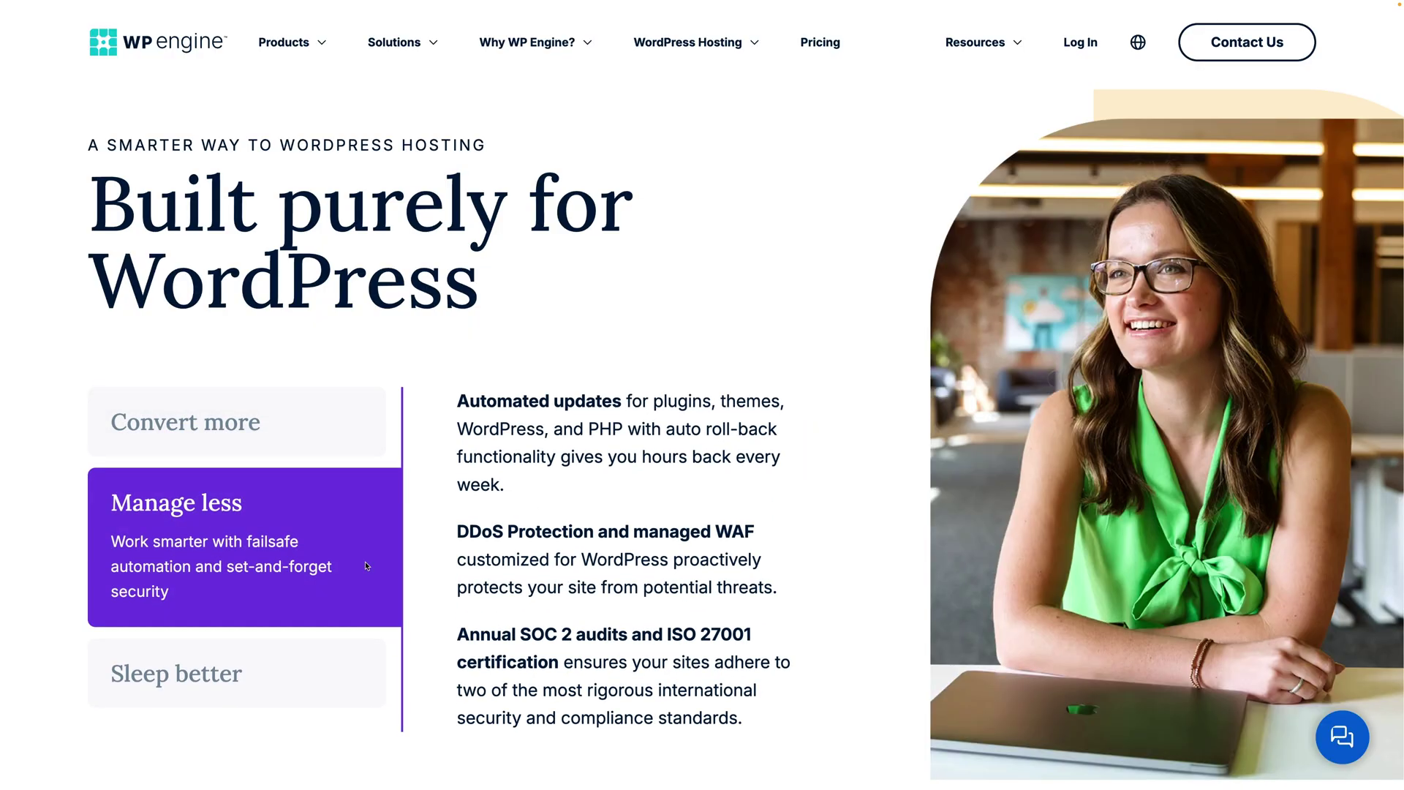
Reveal the Sleep better and Convert more feature cards on WP Engine's page
left_click(354, 671)
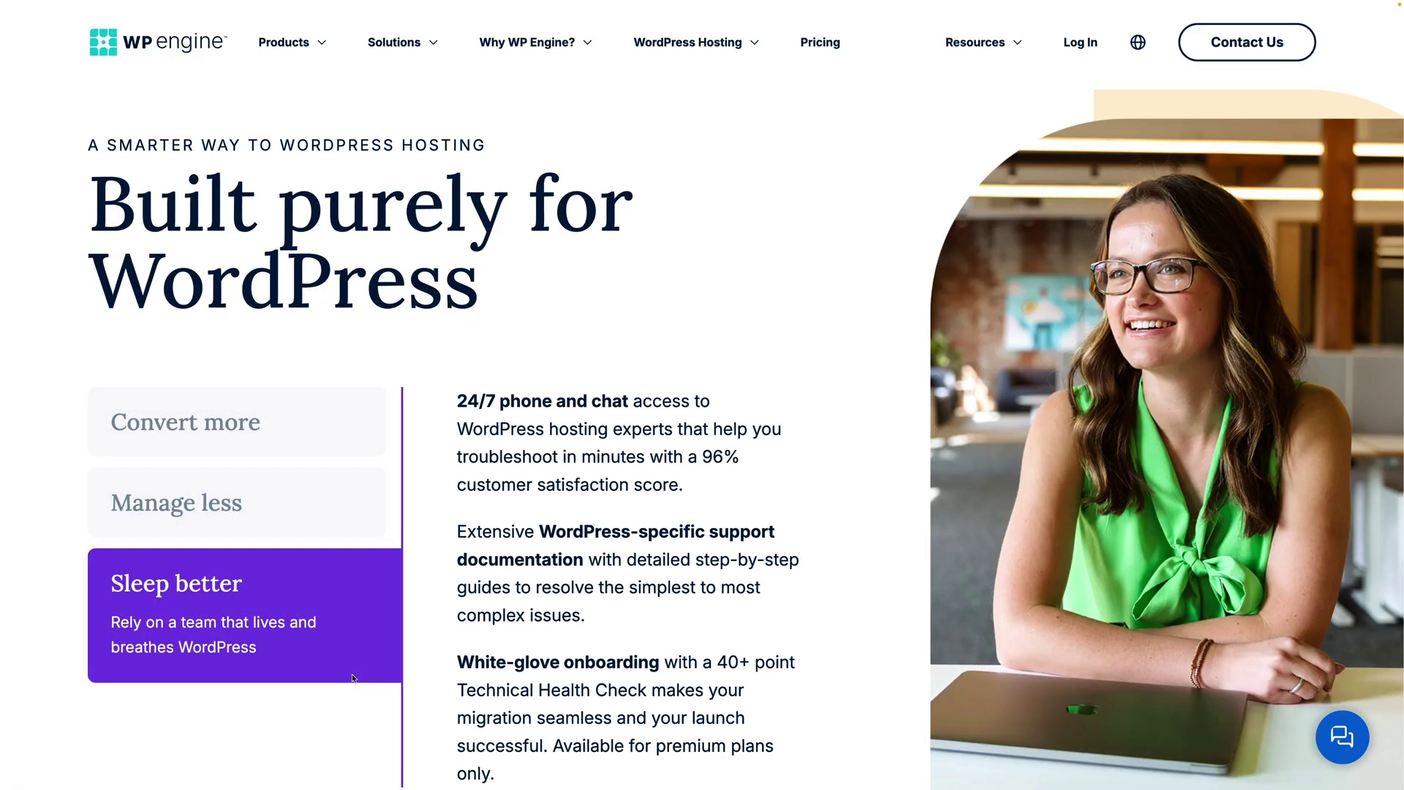
left_click(369, 461)
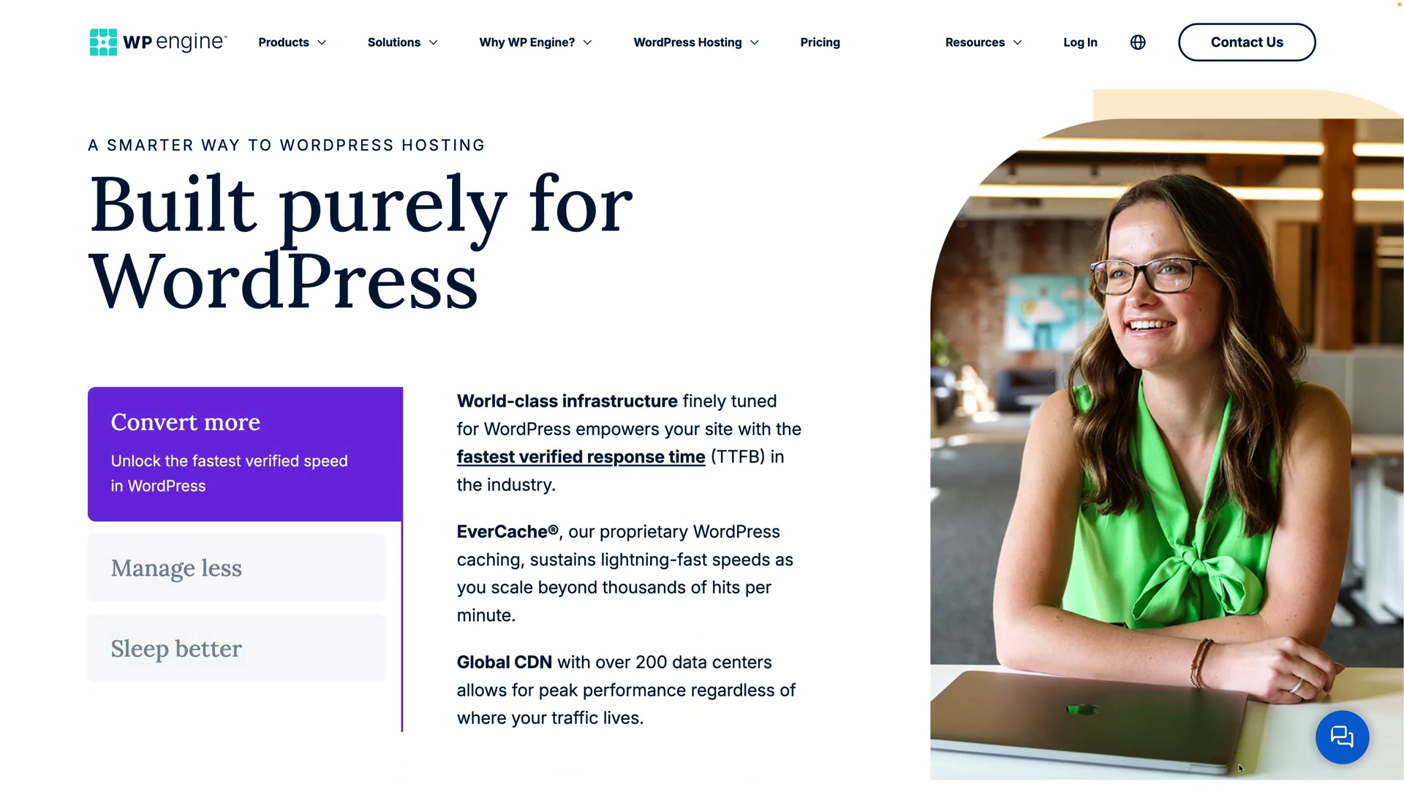
scroll(1239, 768, "down", 4)
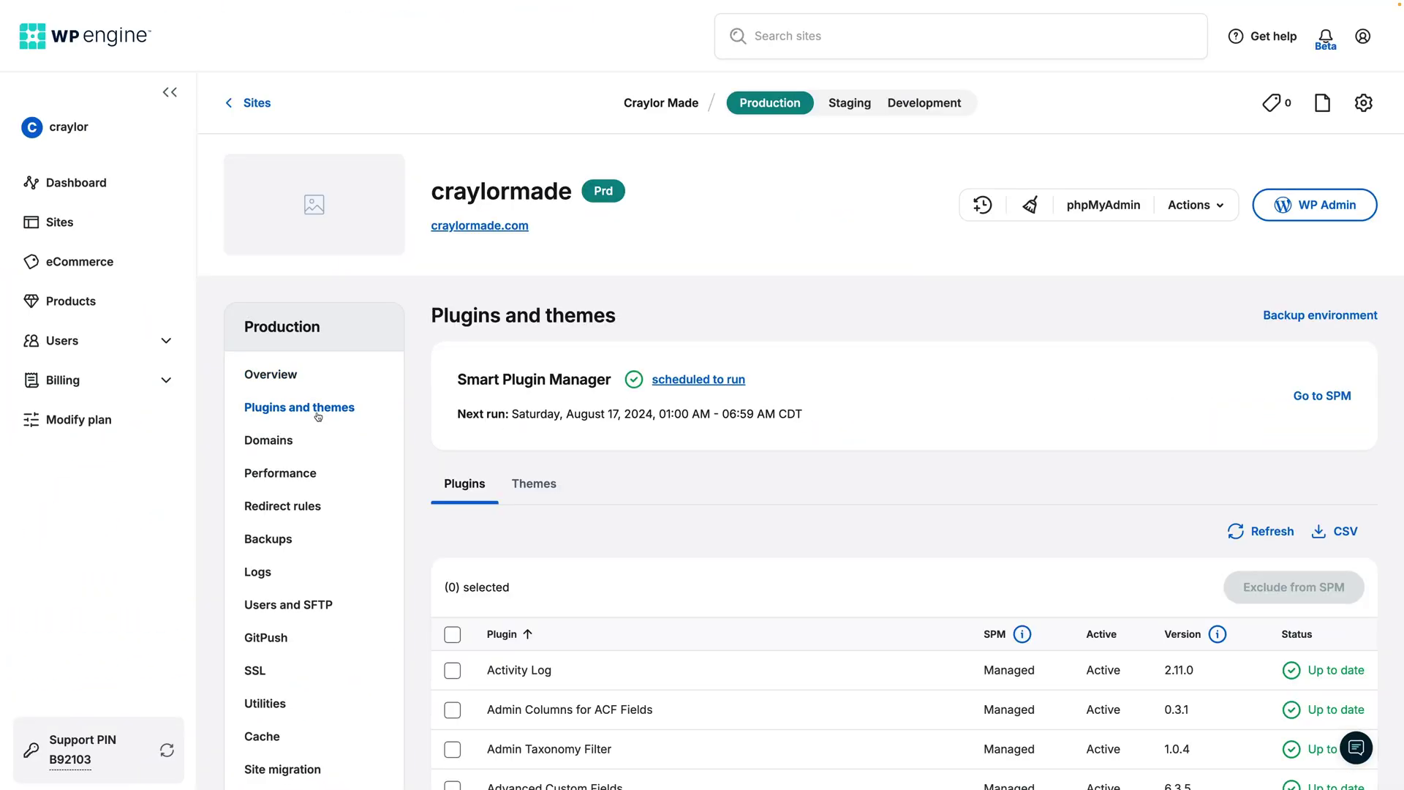
Check the craylormade site's Domains and Performance pages, then scroll the Features overview
left_click(335, 447)
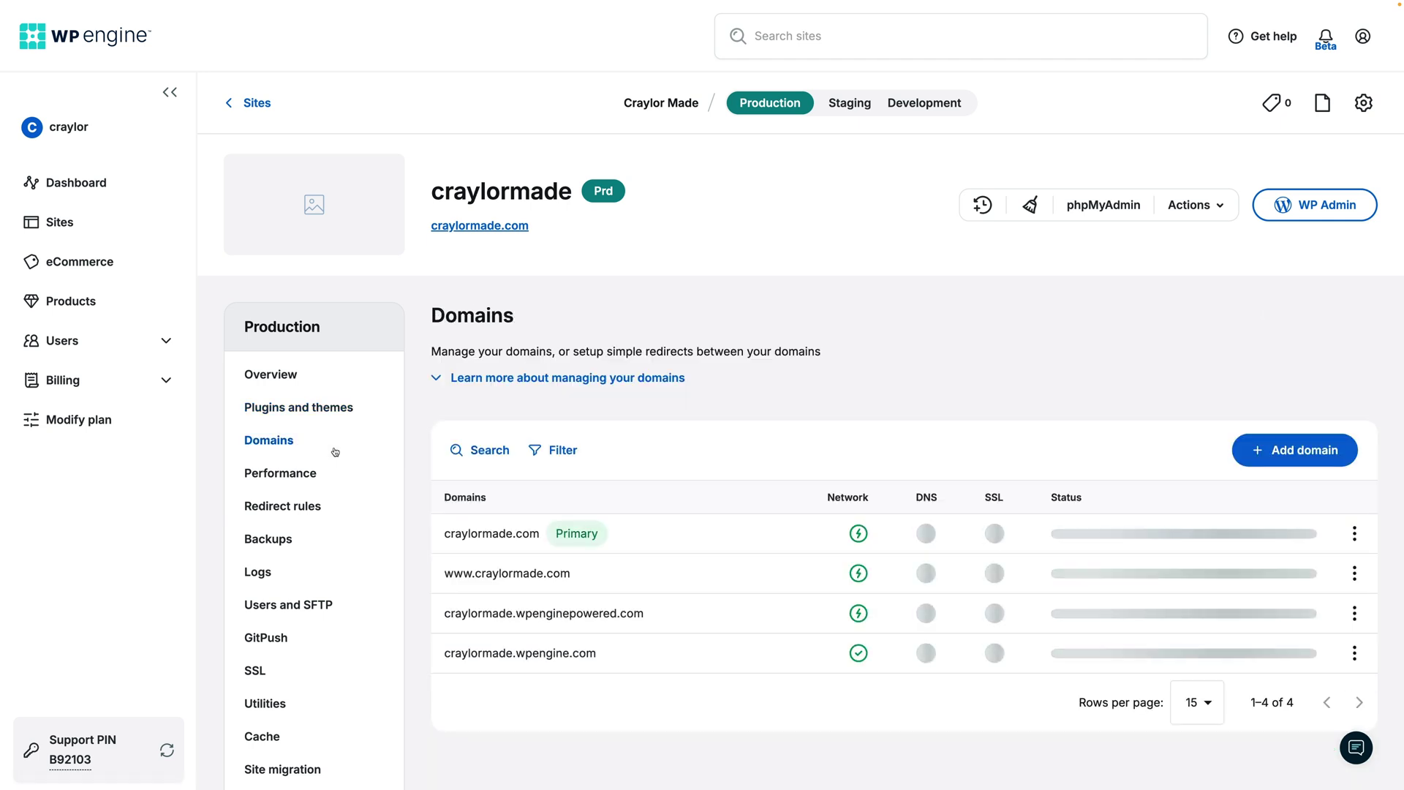
left_click(346, 479)
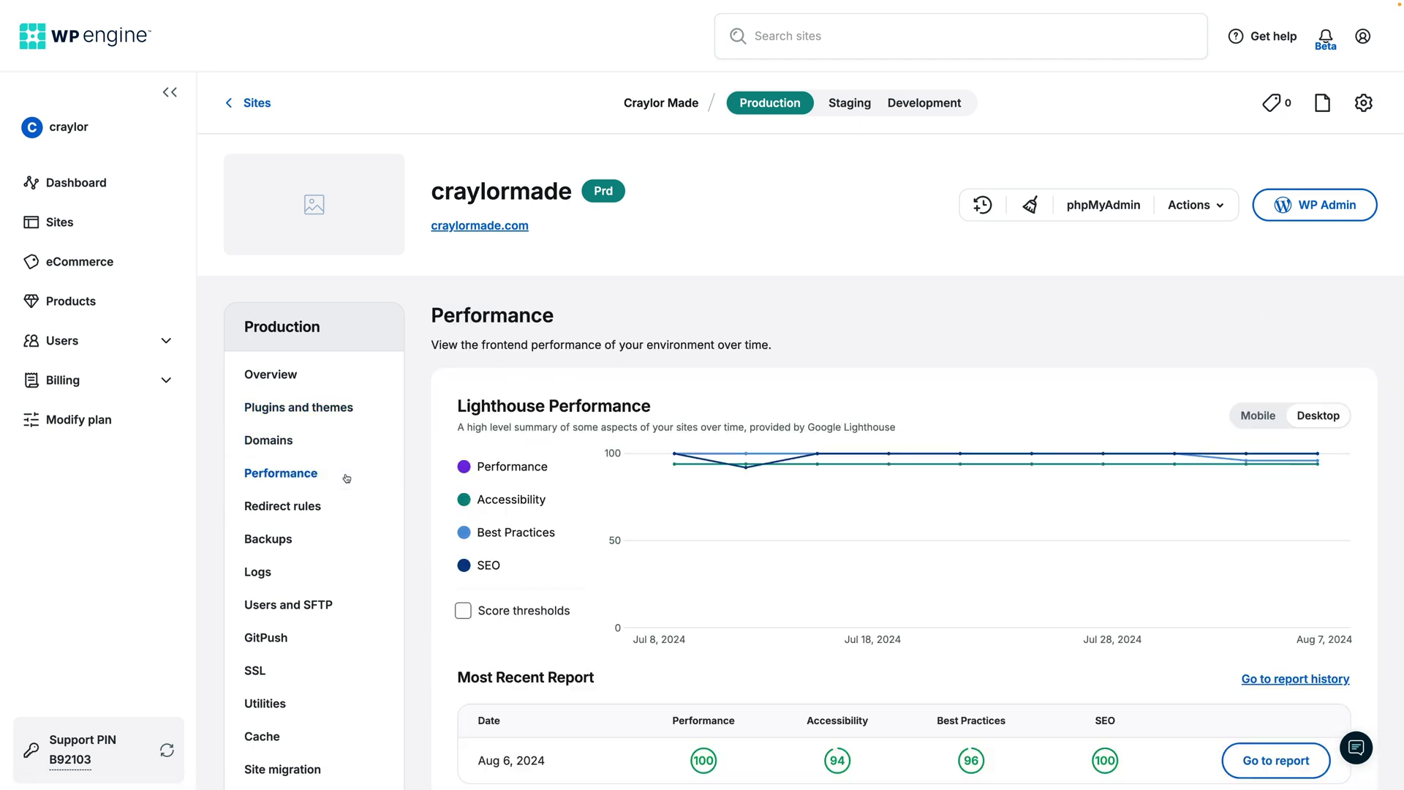
scroll(418, 497, "down", 2)
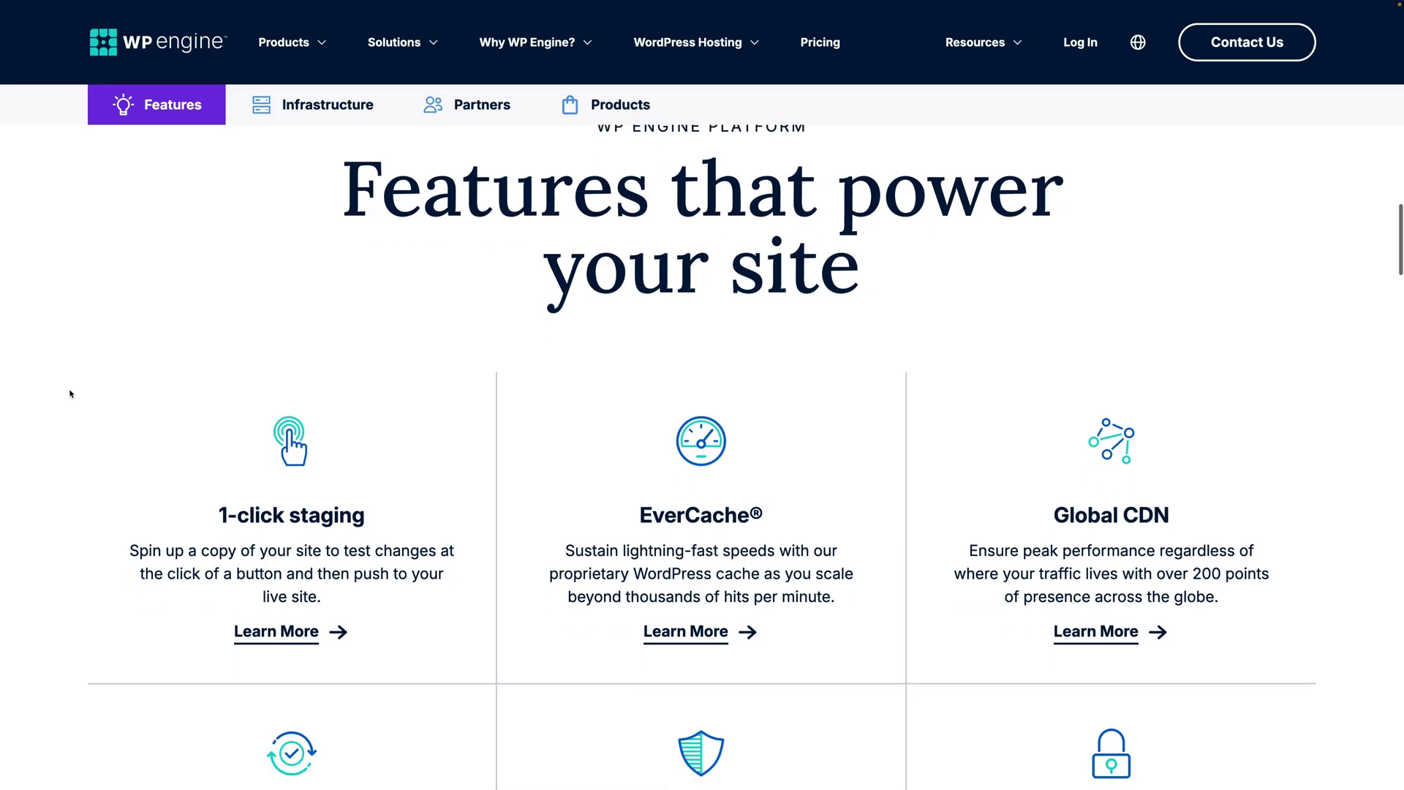
scroll(70, 393, "down", 3)
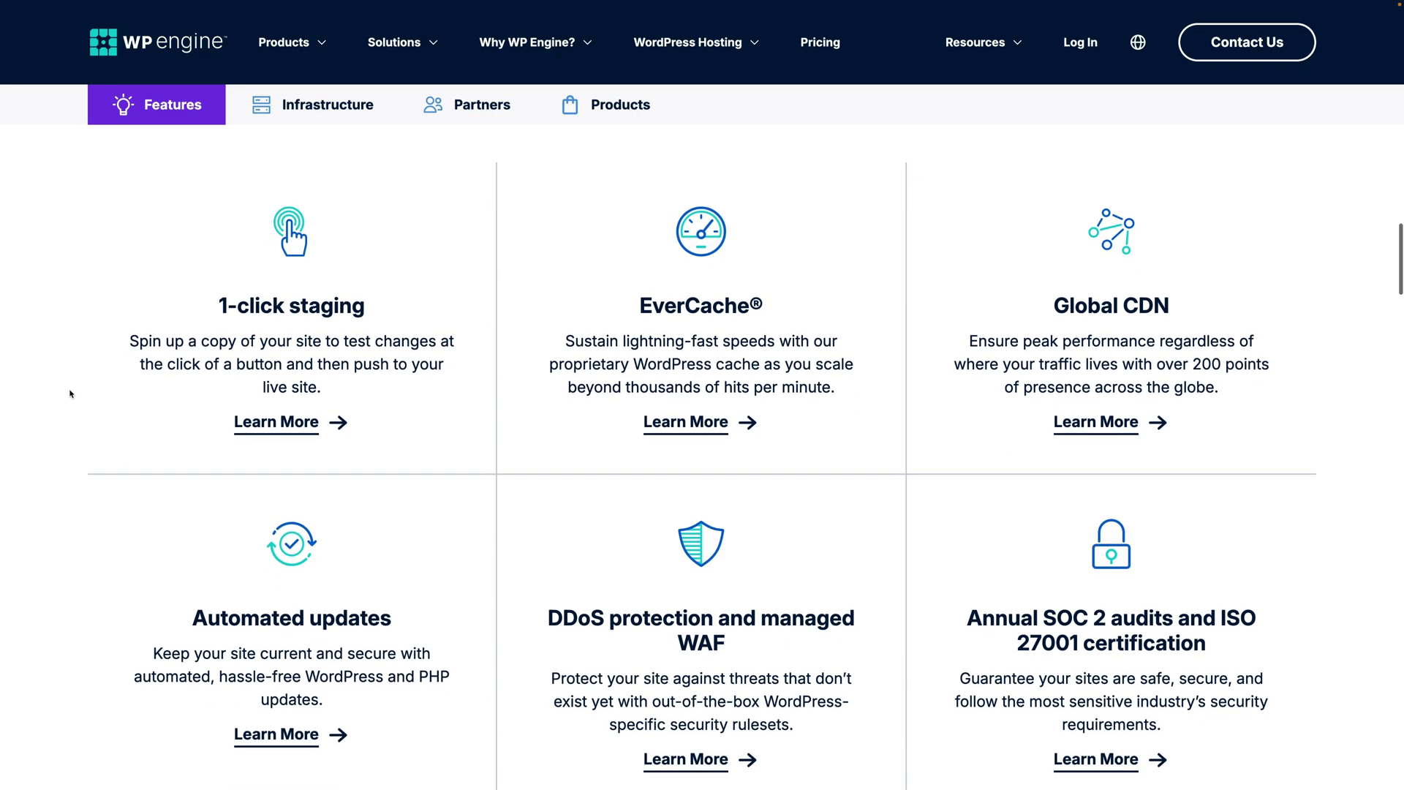
scroll(70, 393, "down", 4)
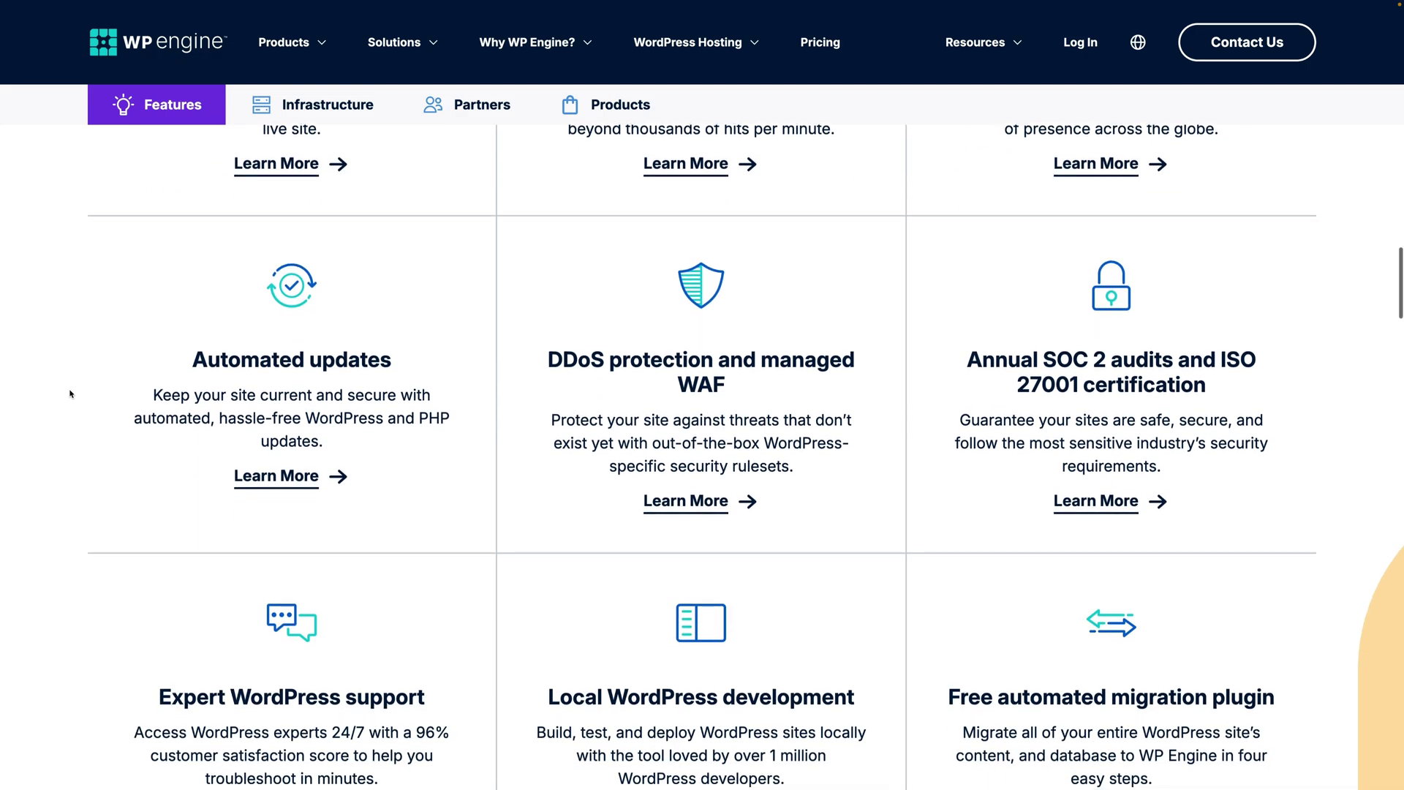
scroll(69, 393, "down", 2)
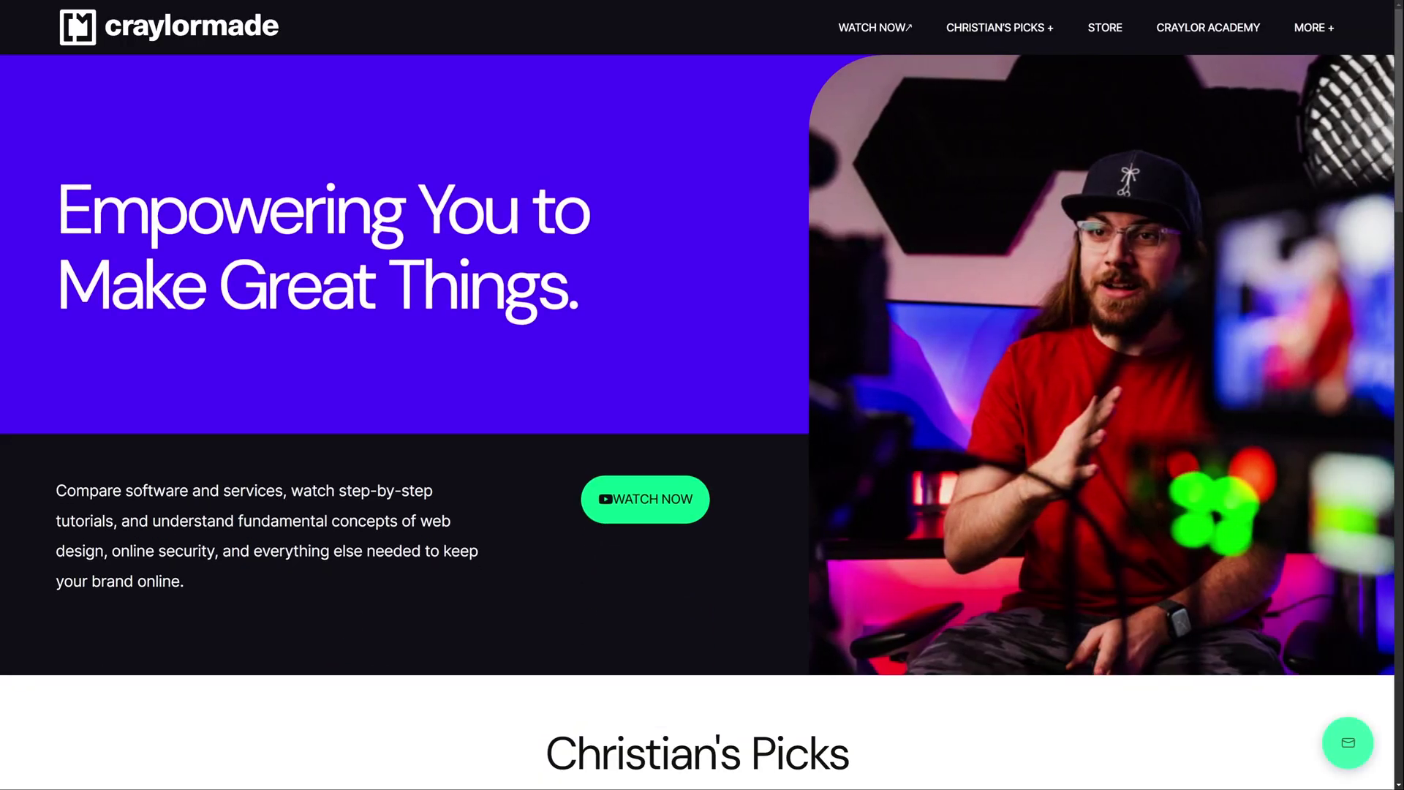
Scroll down the craylormade homepage headlined 'Empowering You to Make Great Things.'
scroll(698, 409, "down", 2)
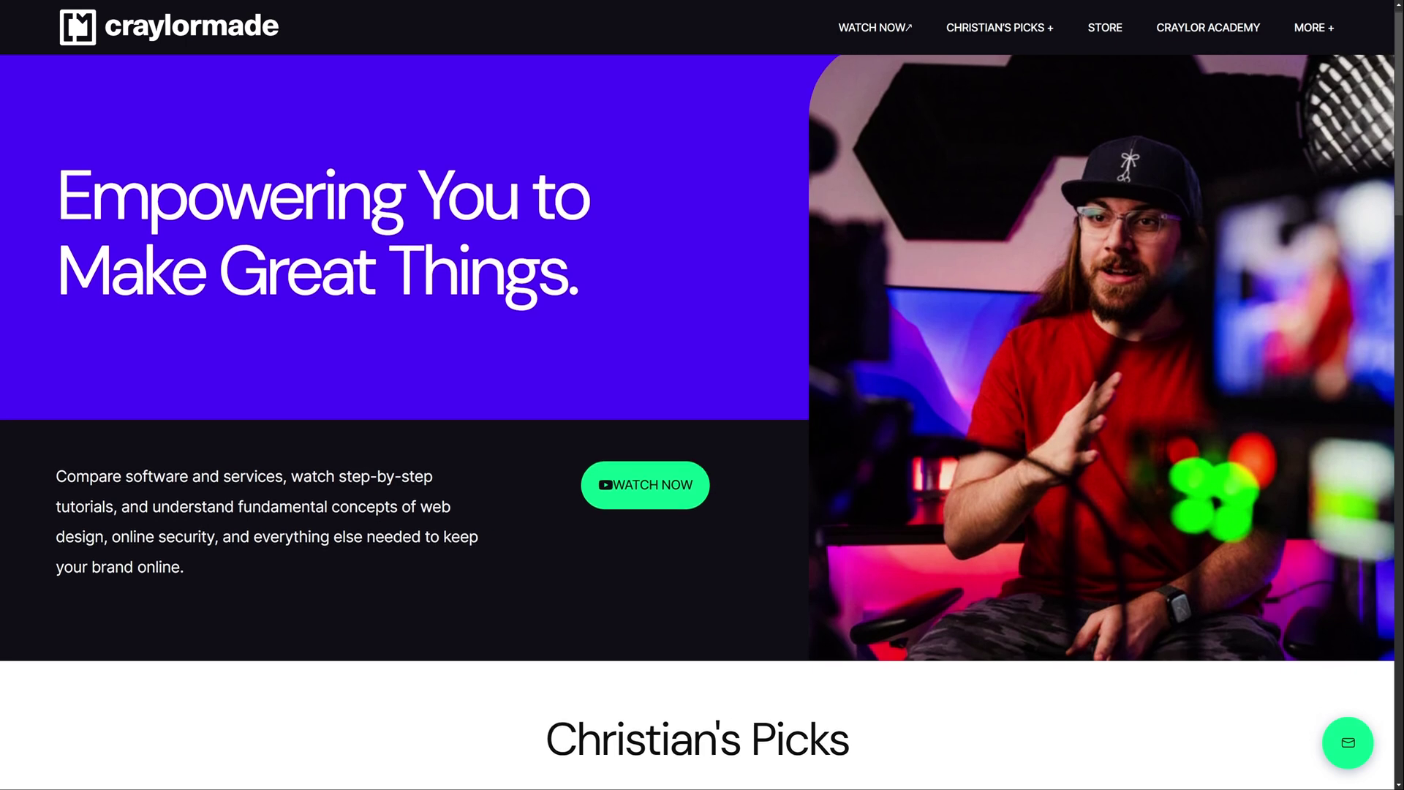
scroll(698, 406, "down", 3)
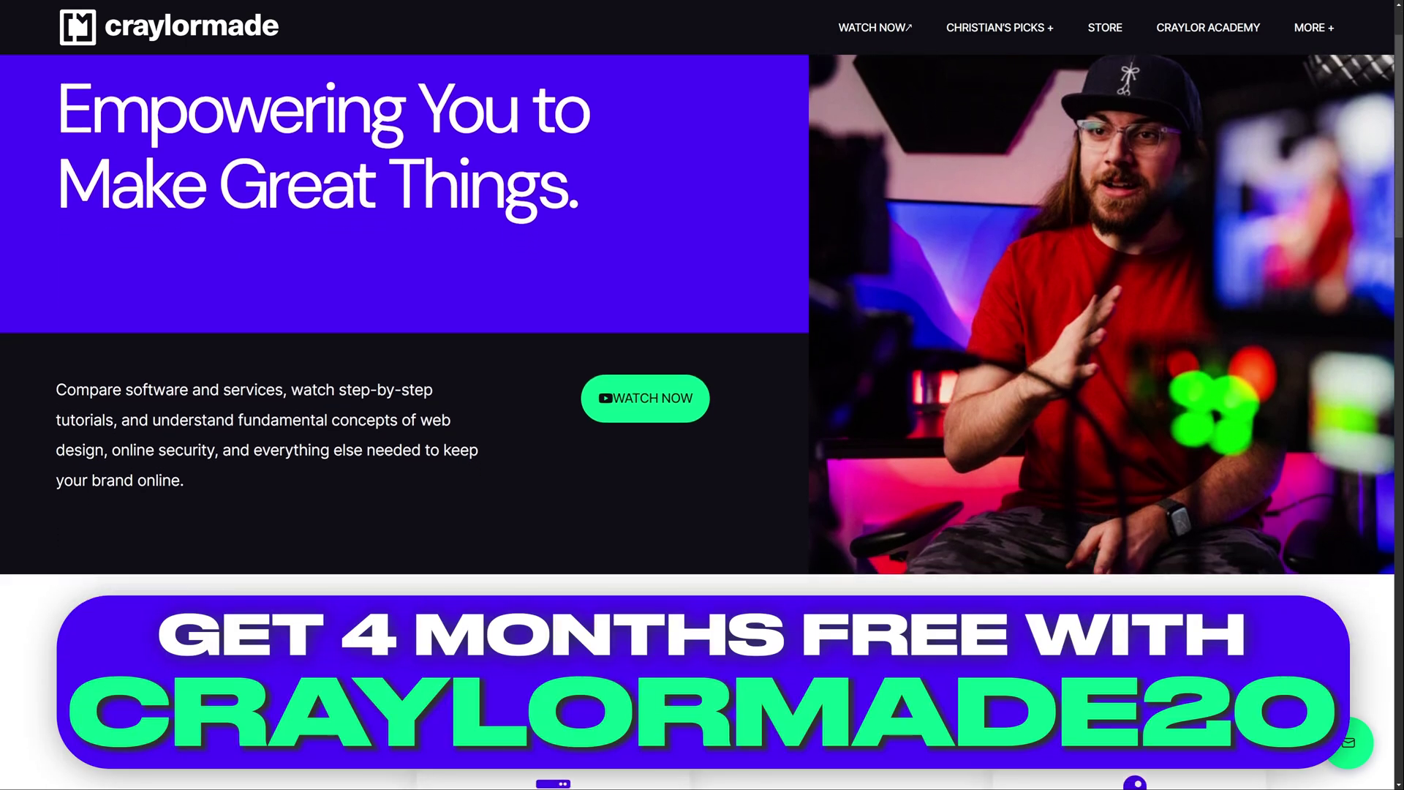
scroll(698, 406, "down", 3)
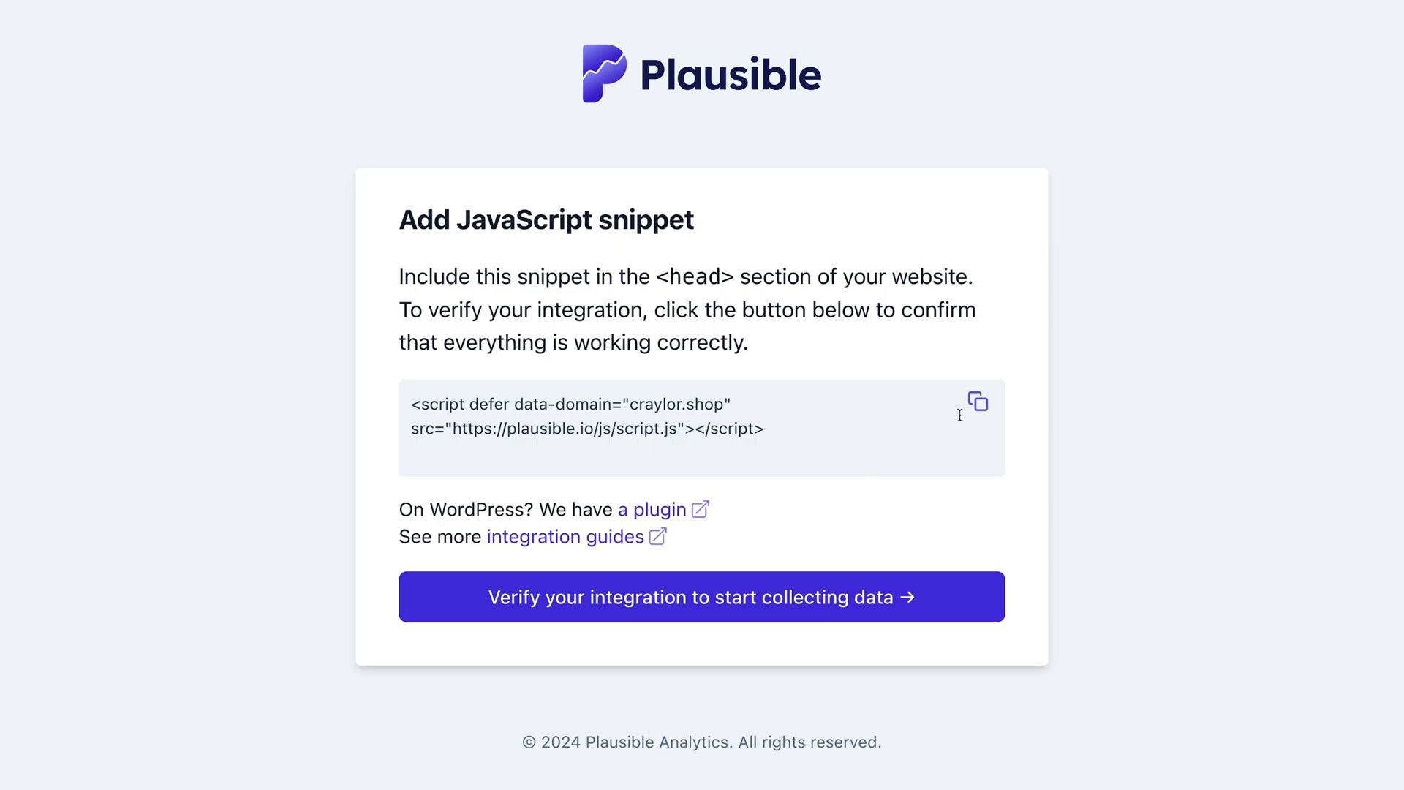
Copy the craylor.shop tracking script from the Add JavaScript snippet box
left_click(980, 402)
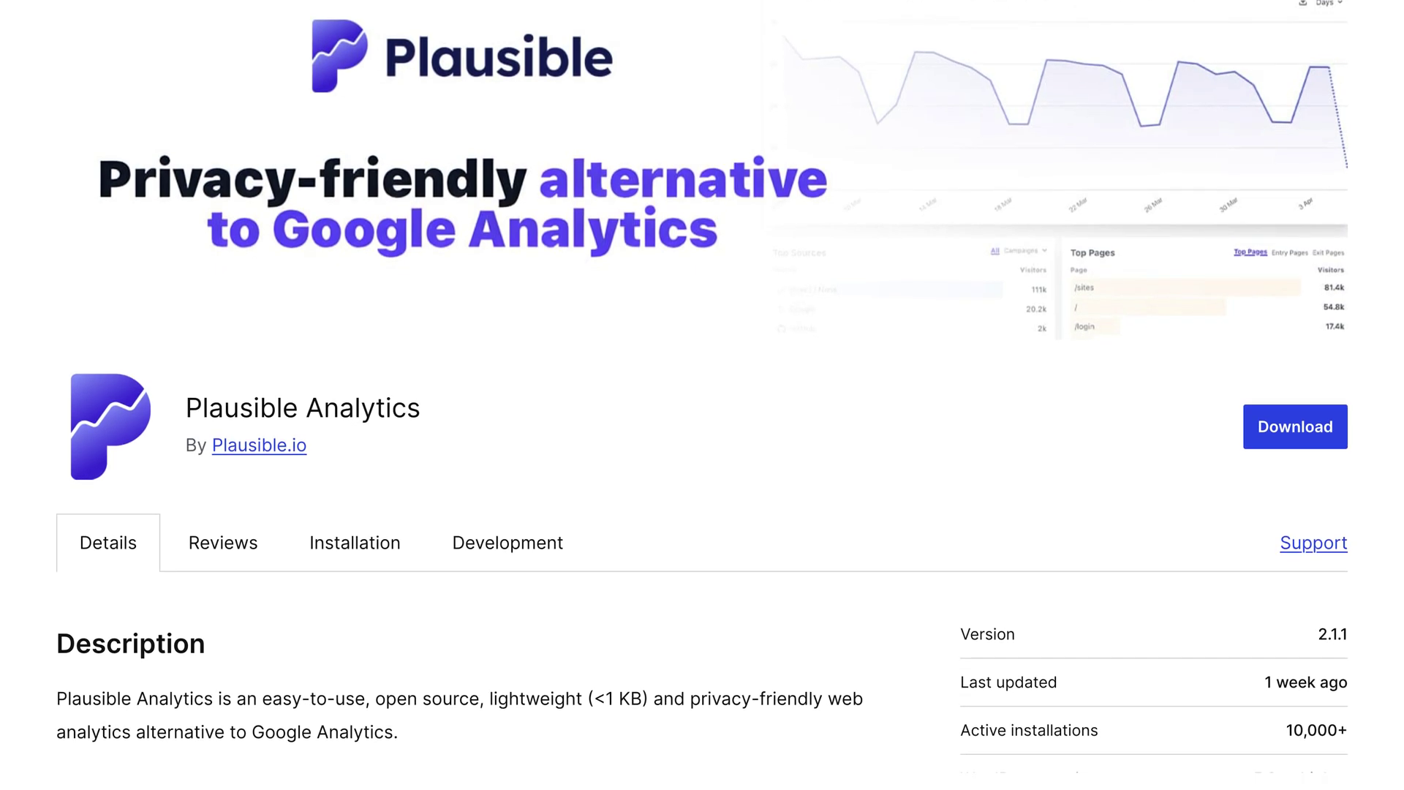
Begin a Google Analytics import and confirm the Craylor Academy GA4 property
left_click(561, 407)
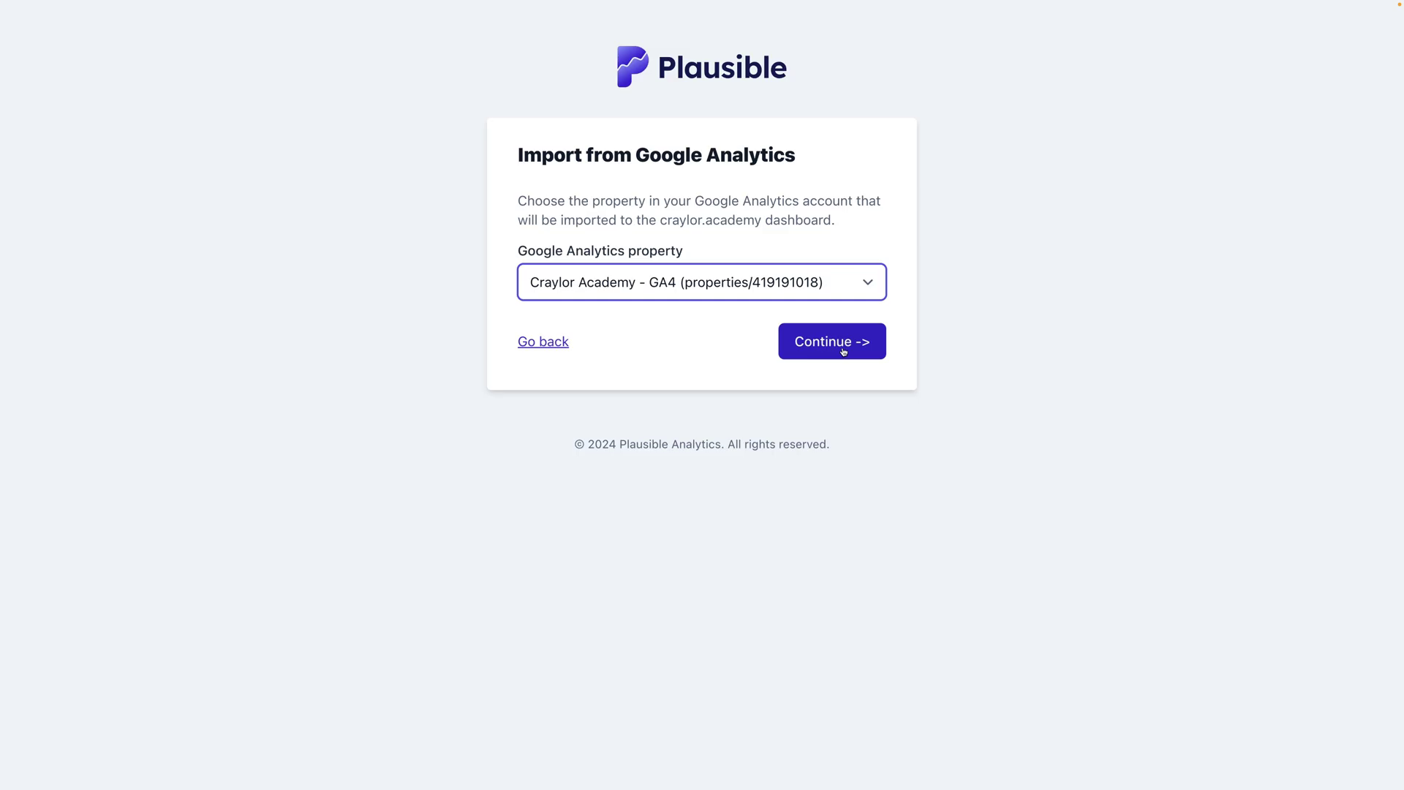
left_click(844, 352)
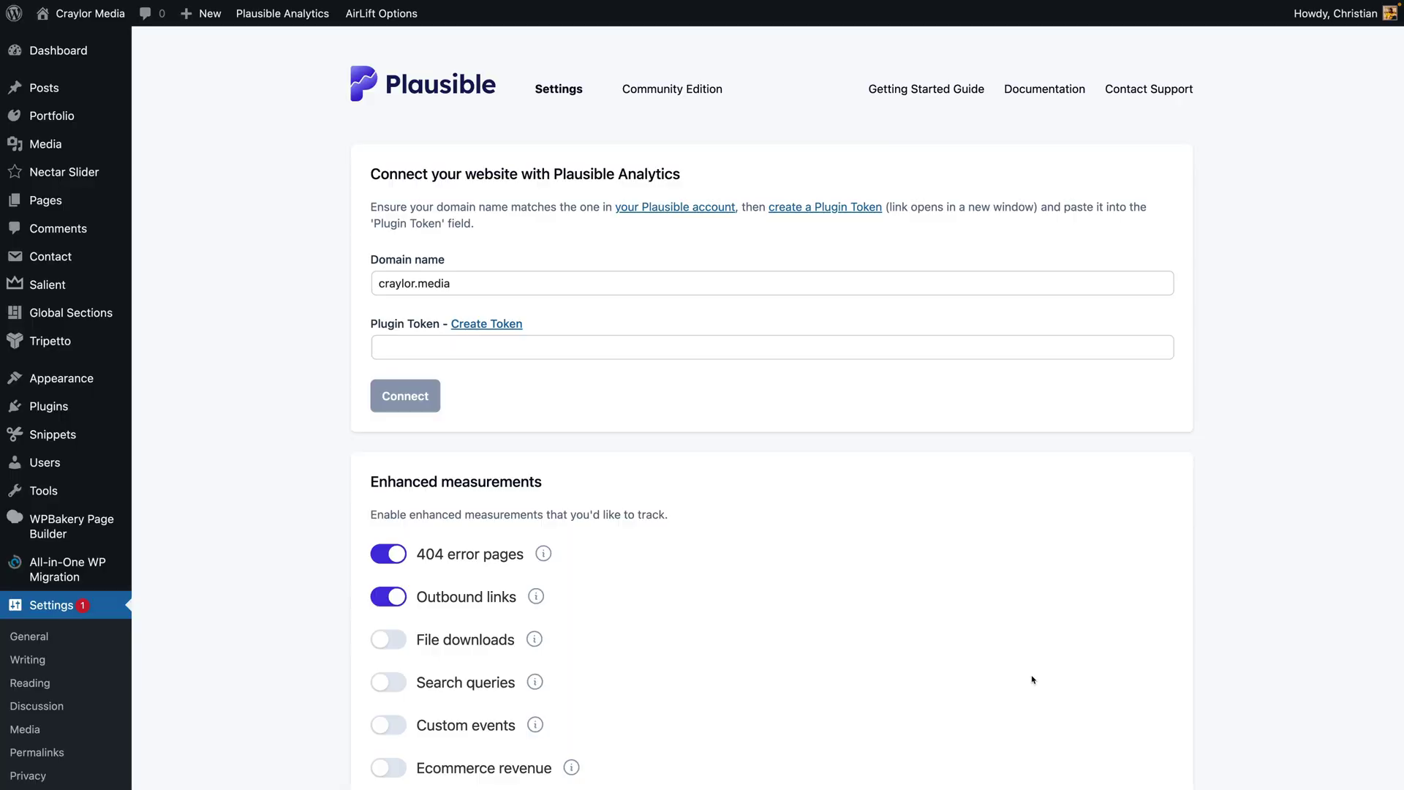
Turn on search query and ecommerce revenue tracking under Enhanced measurements
scroll(1029, 678, "down", 5)
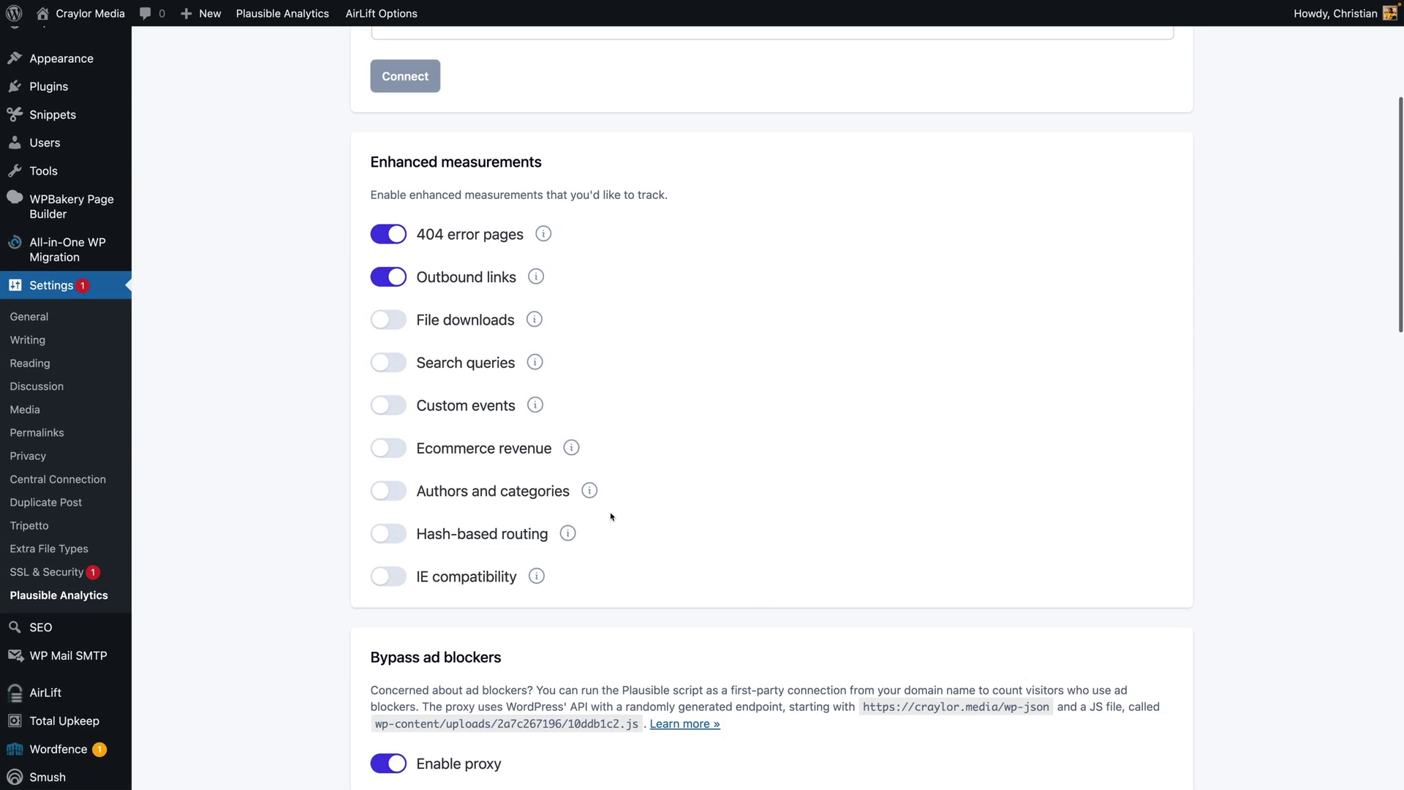
left_click(390, 363)
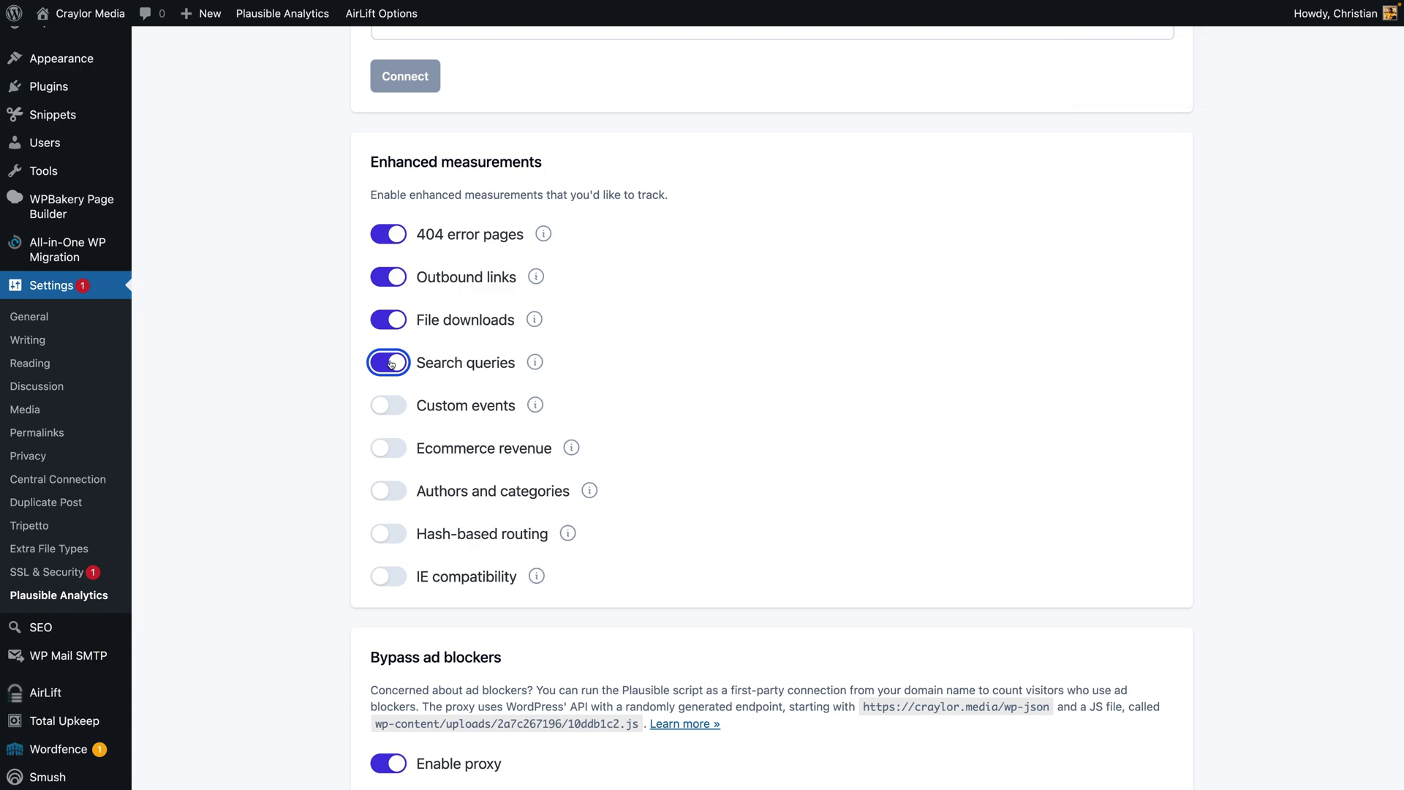
left_click(388, 453)
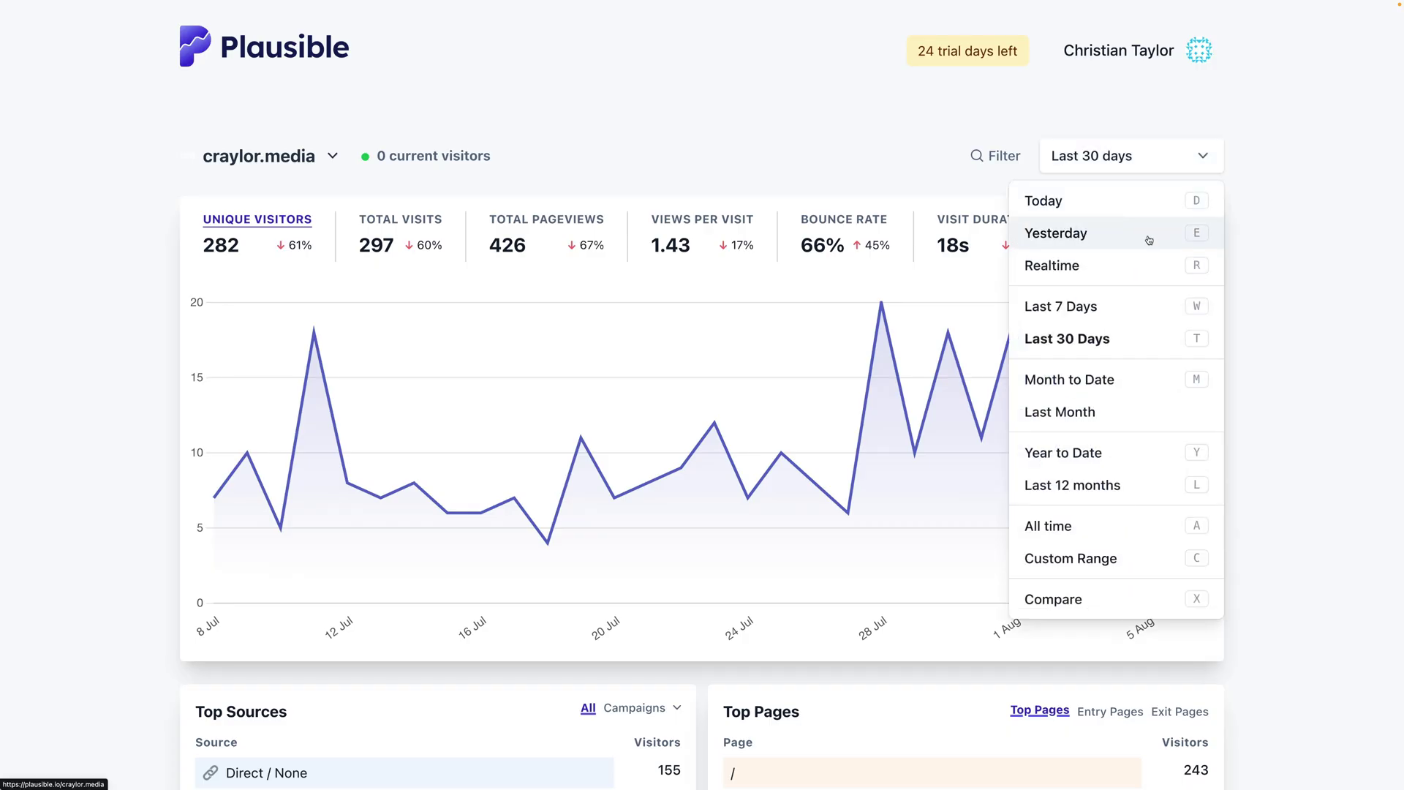
Show yesterday's craylor.media stats, then view the Properties and Funnels tabs
left_click(1148, 235)
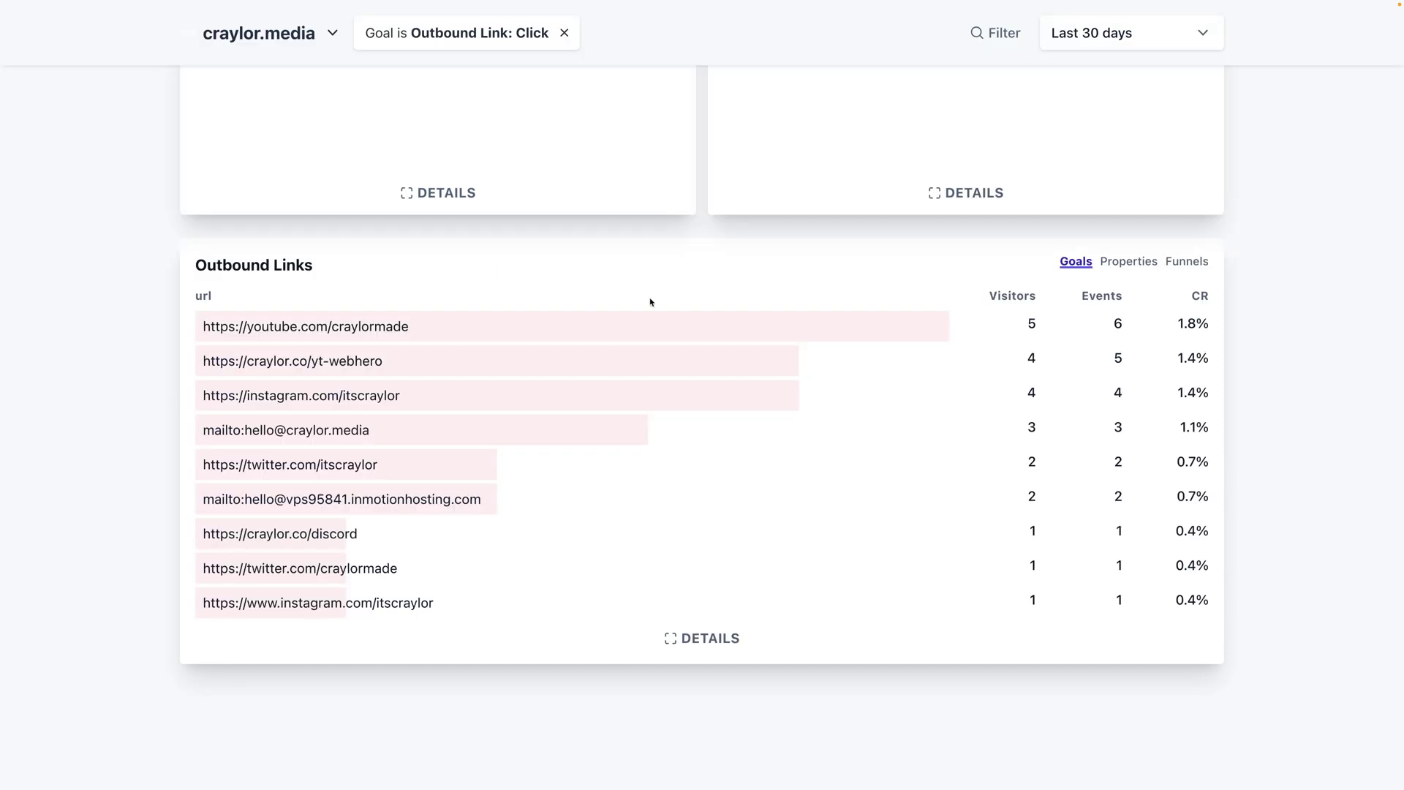
left_click(1120, 263)
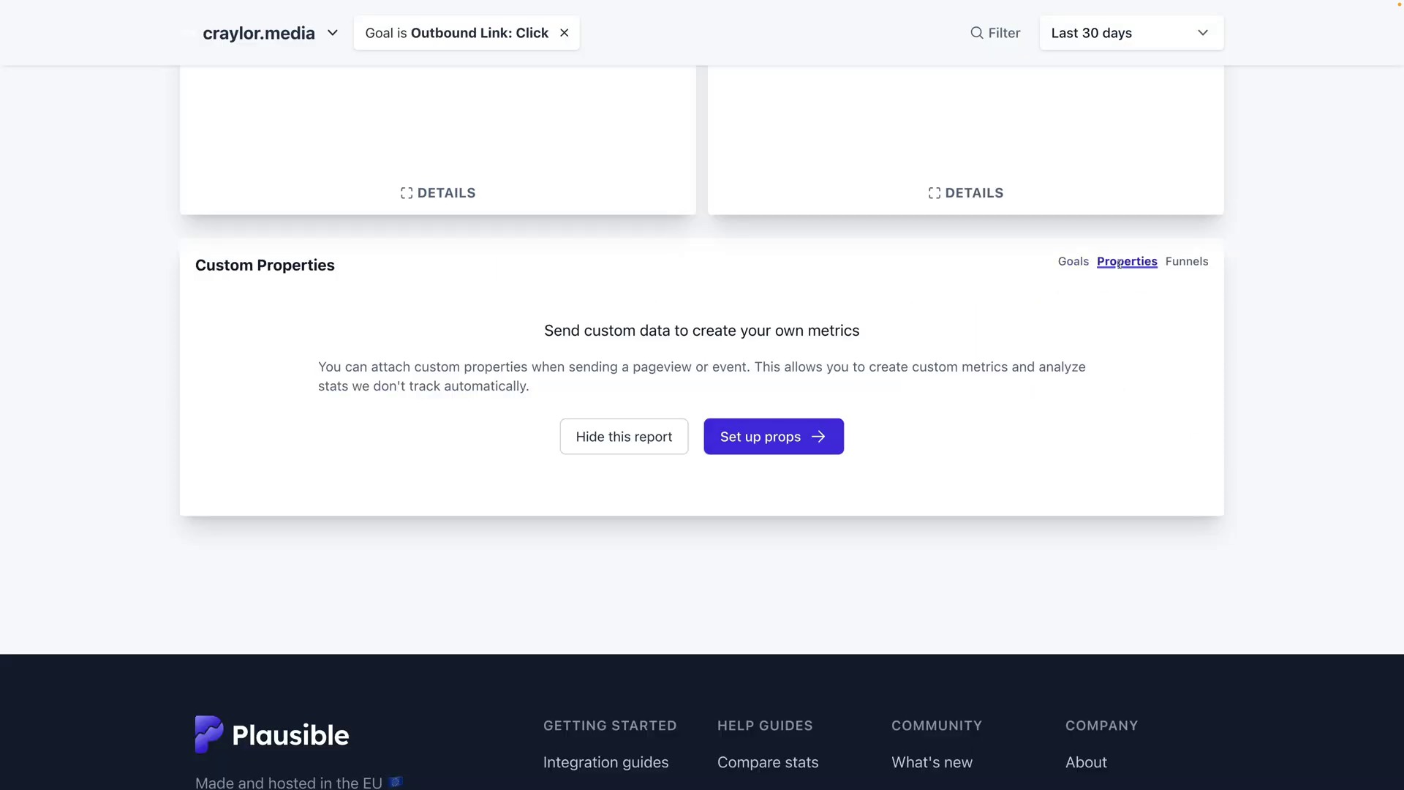
left_click(1190, 262)
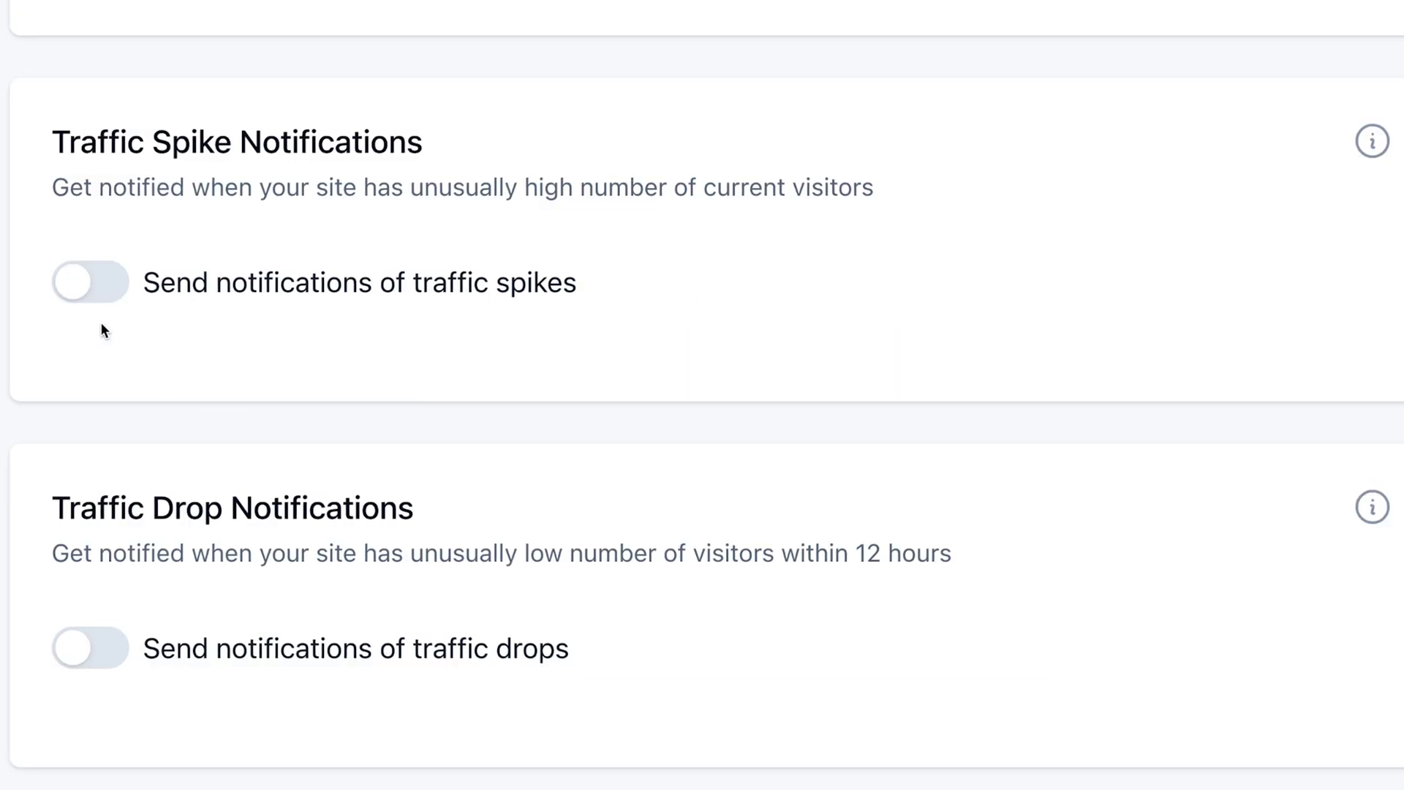
Switch on the Traffic Spike notification toggle for craylor.media
left_click(84, 293)
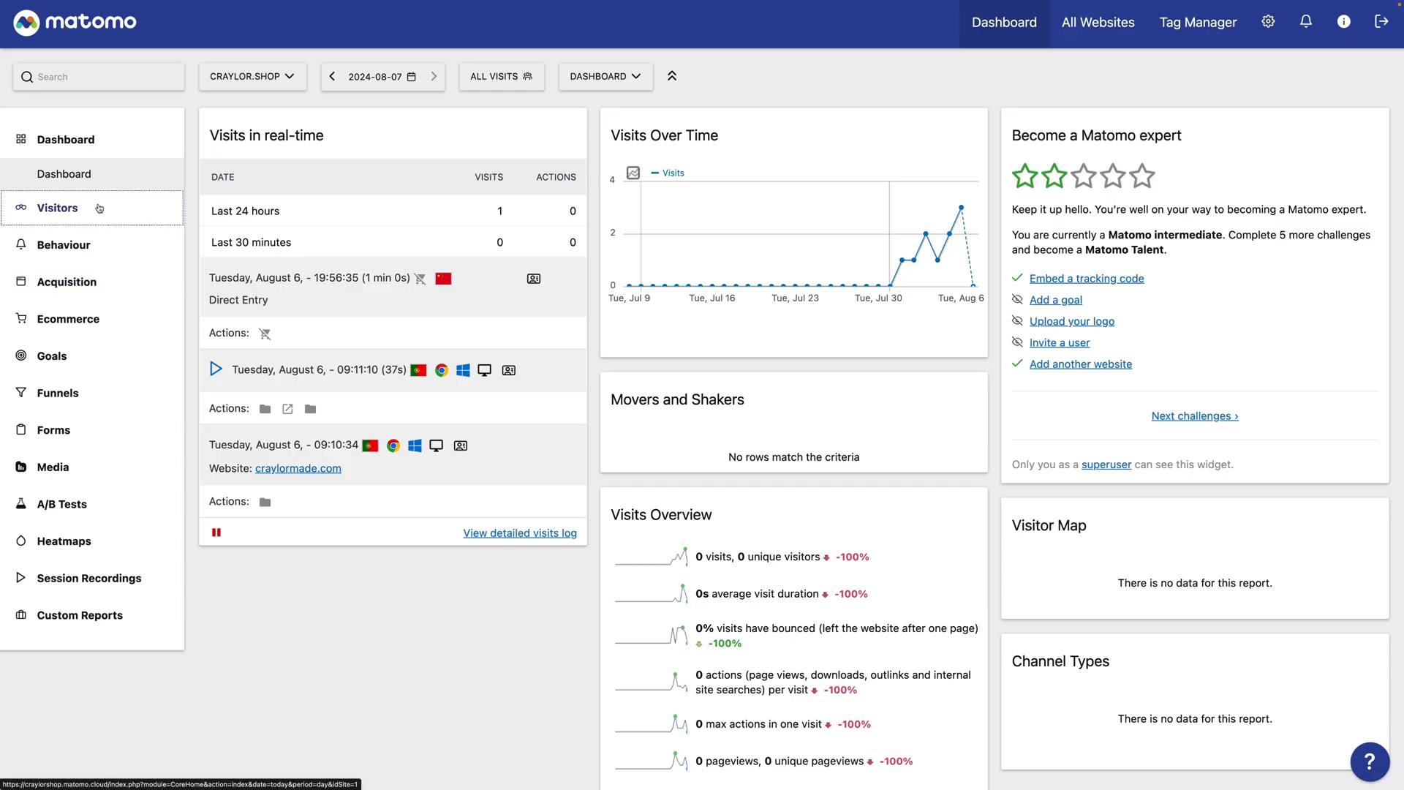
View Visitors Overview and Visits Log, then choose the WordPress tracking method guide
left_click(98, 205)
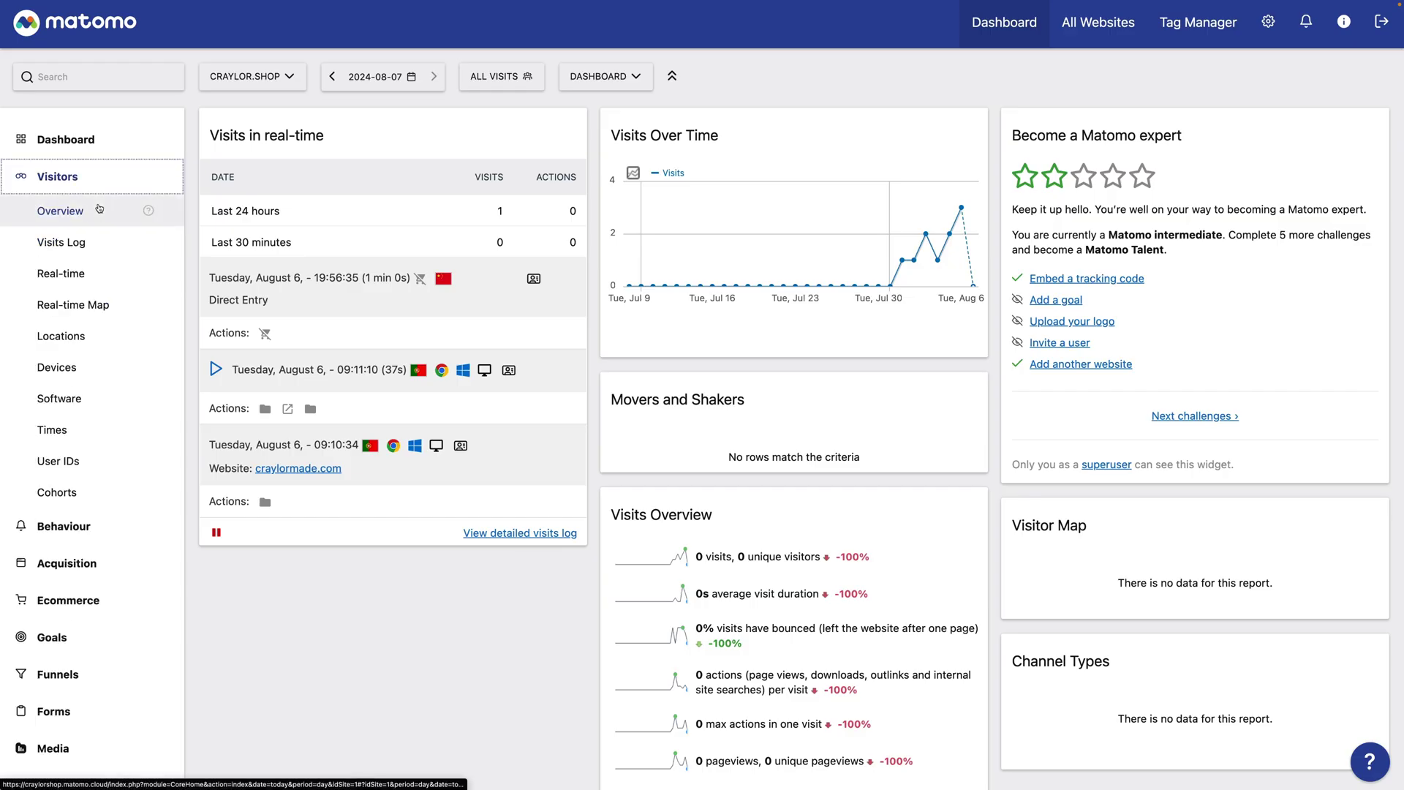
left_click(100, 208)
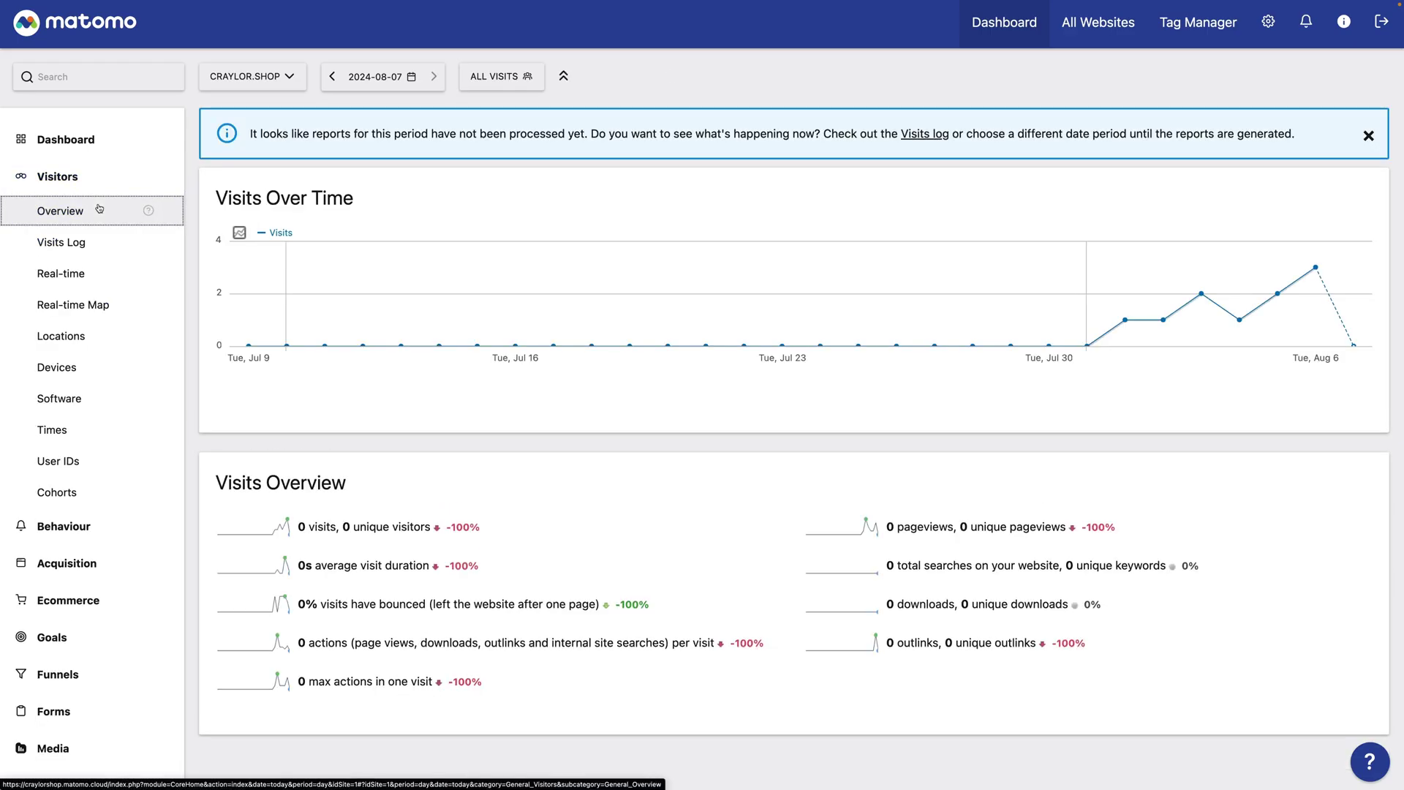
left_click(110, 243)
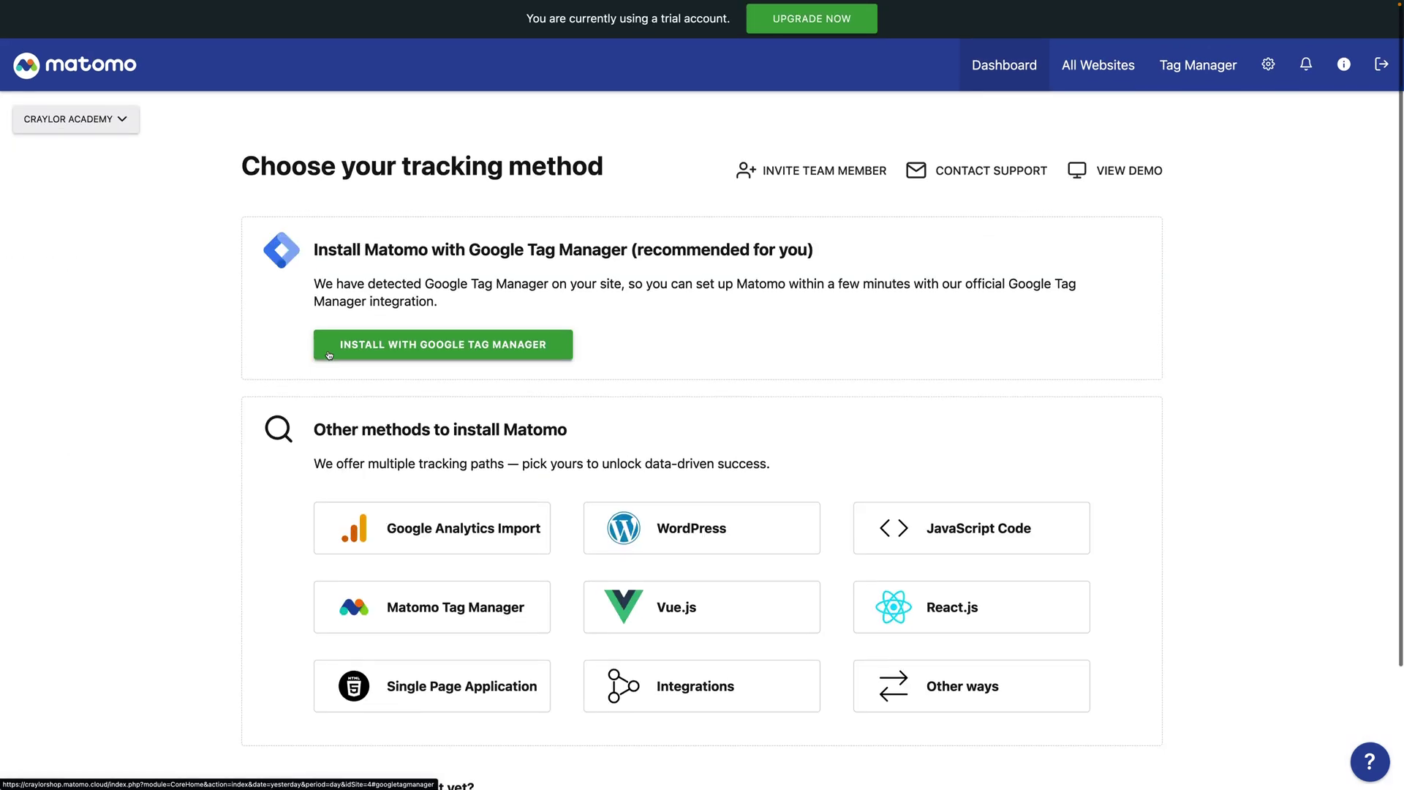
scroll(438, 472, "down", 1)
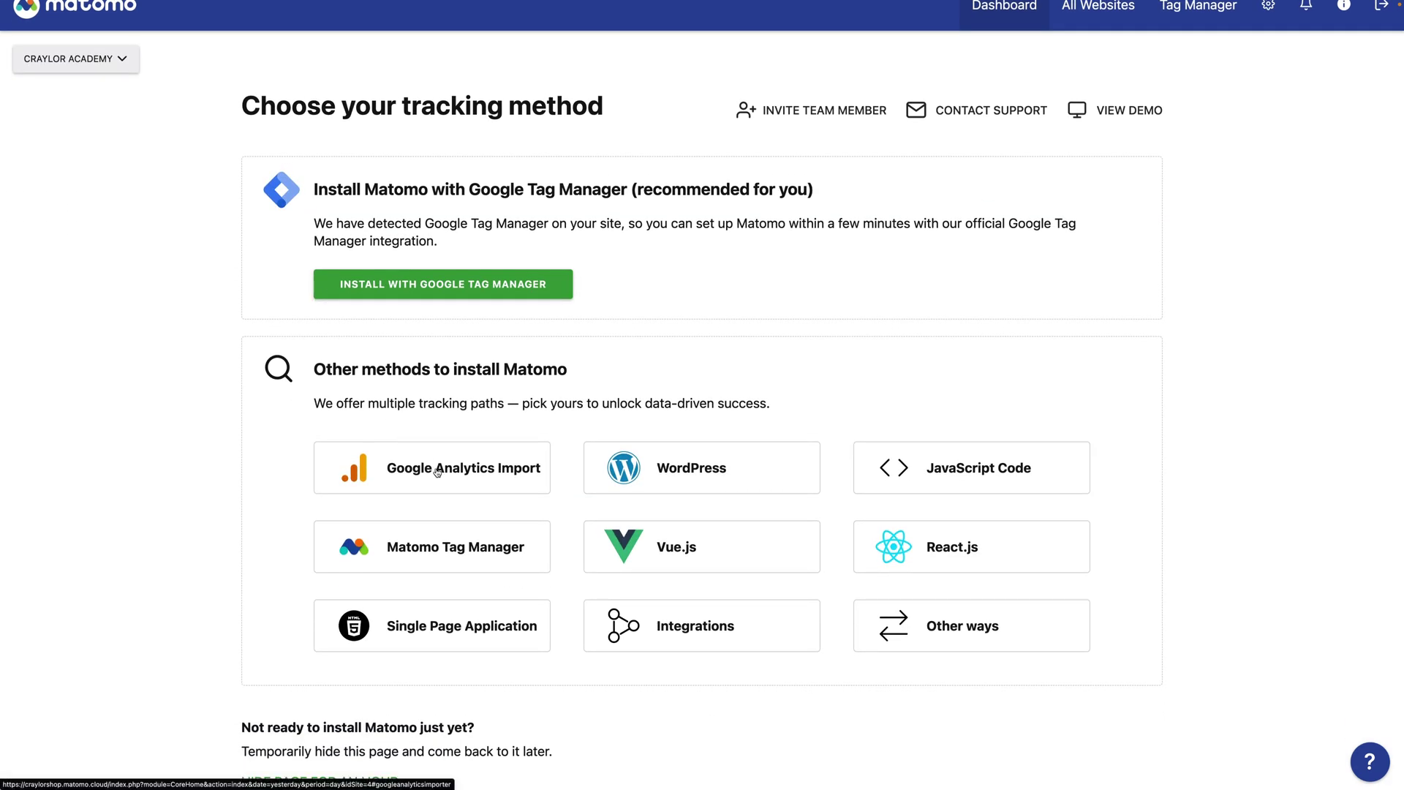
left_click(658, 477)
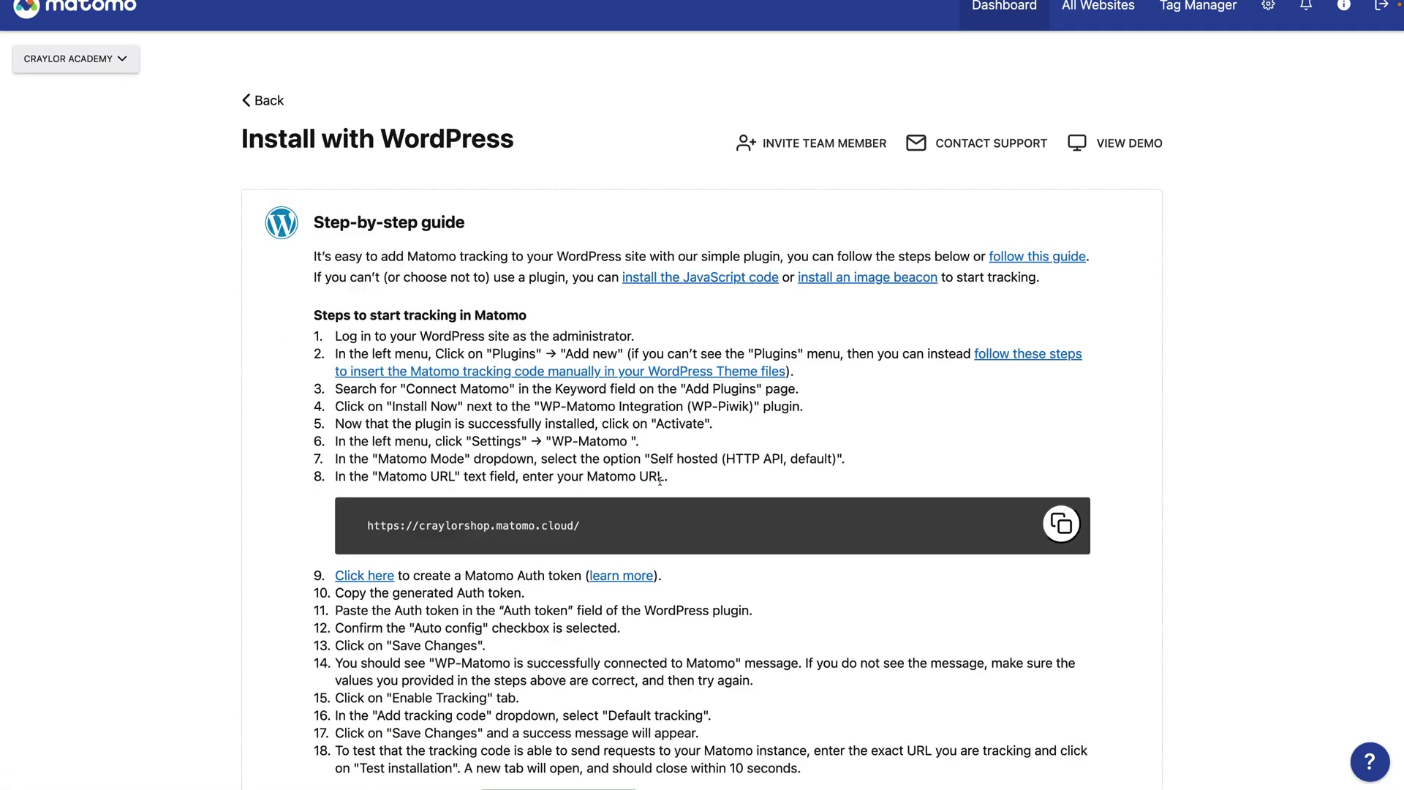
scroll(659, 481, "down", 2)
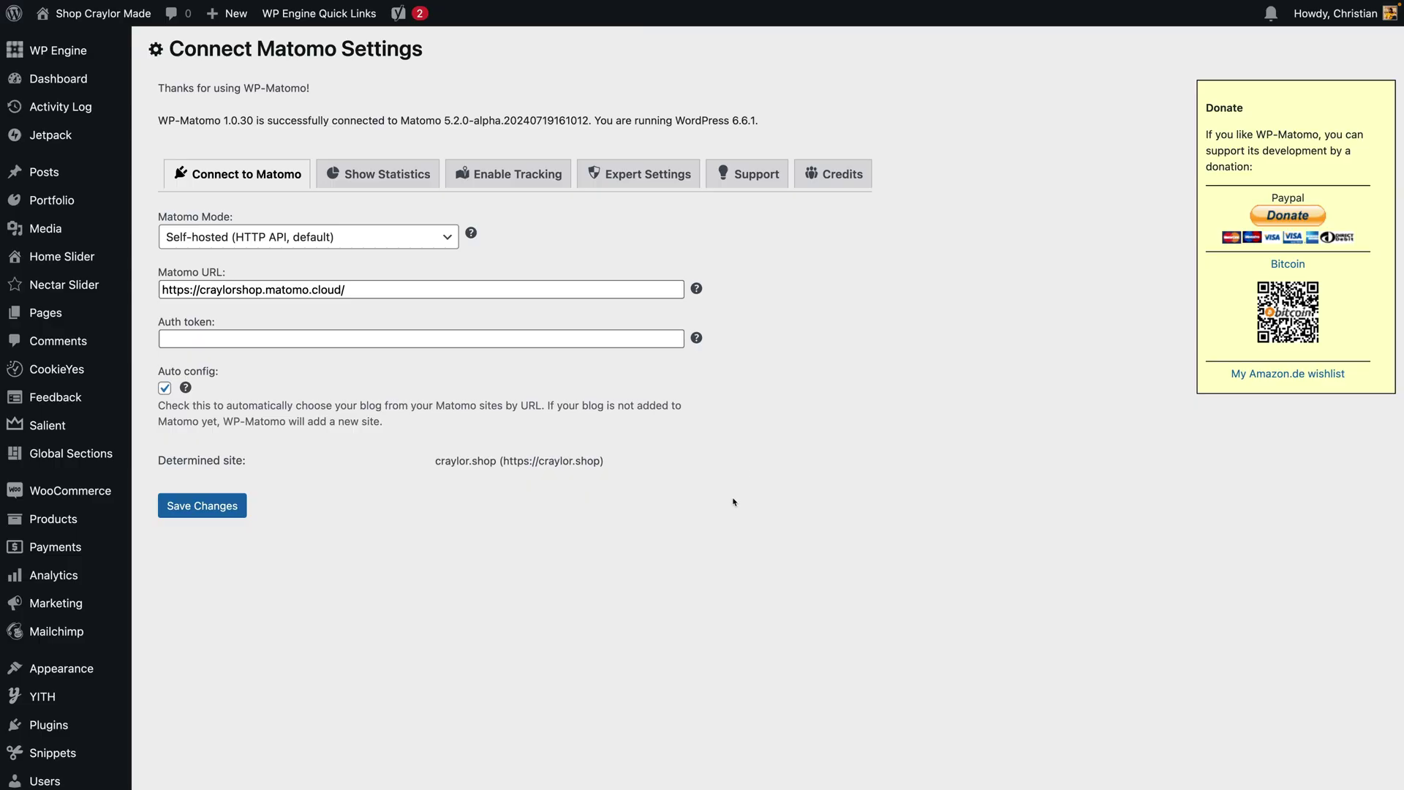
Look over the Show Statistics tab, then the Enable Tracking tab's default Matomo tracking code
left_click(400, 183)
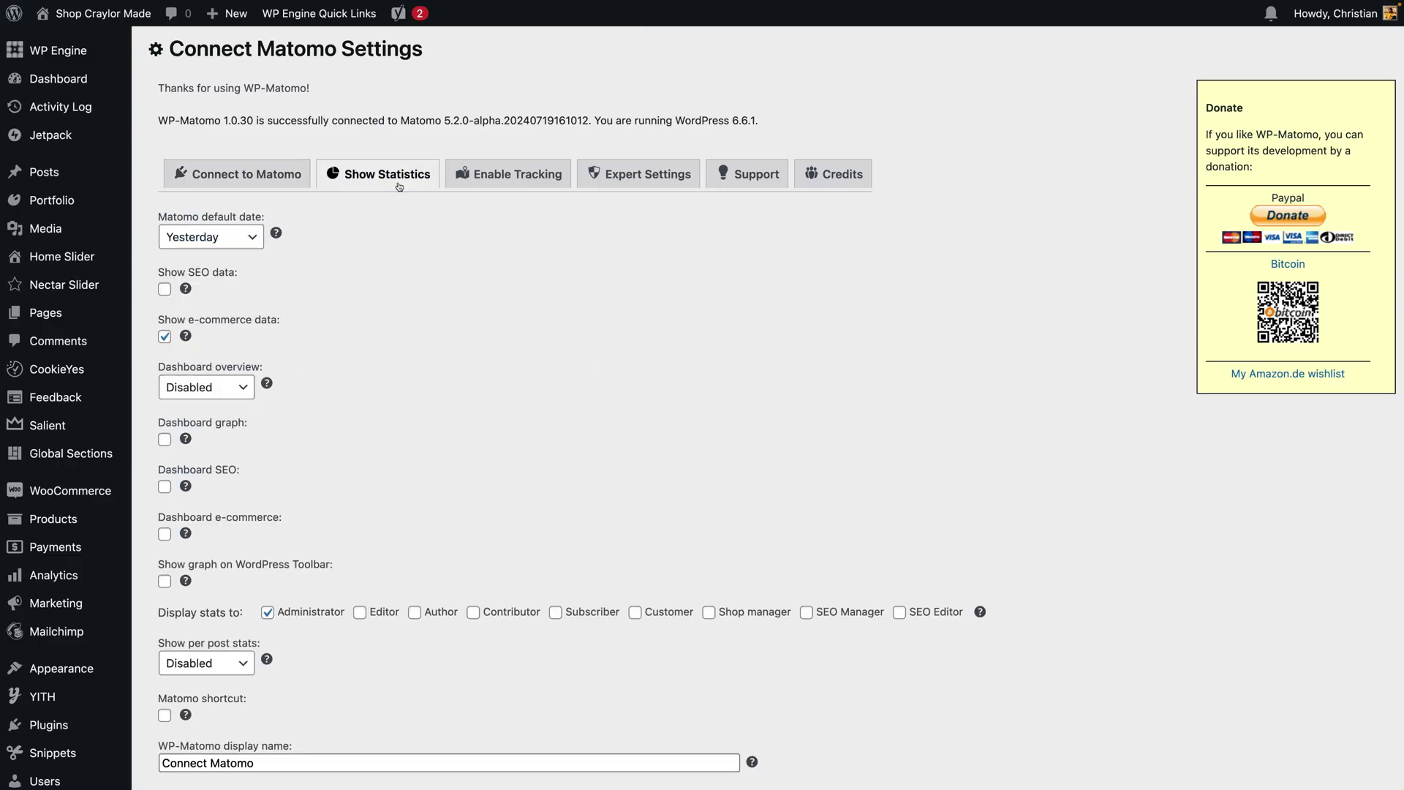
scroll(586, 293, "down", 5)
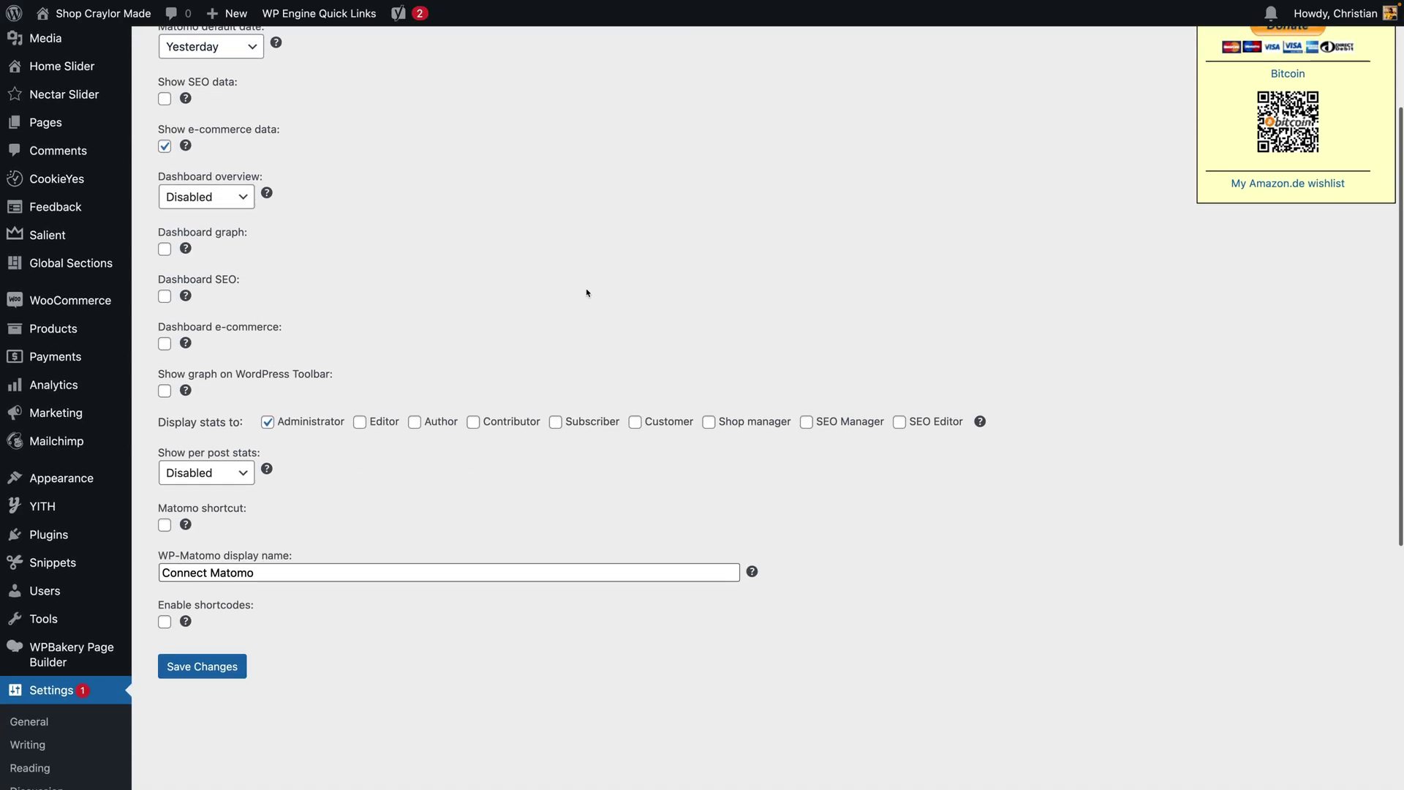
scroll(605, 445, "up", 5)
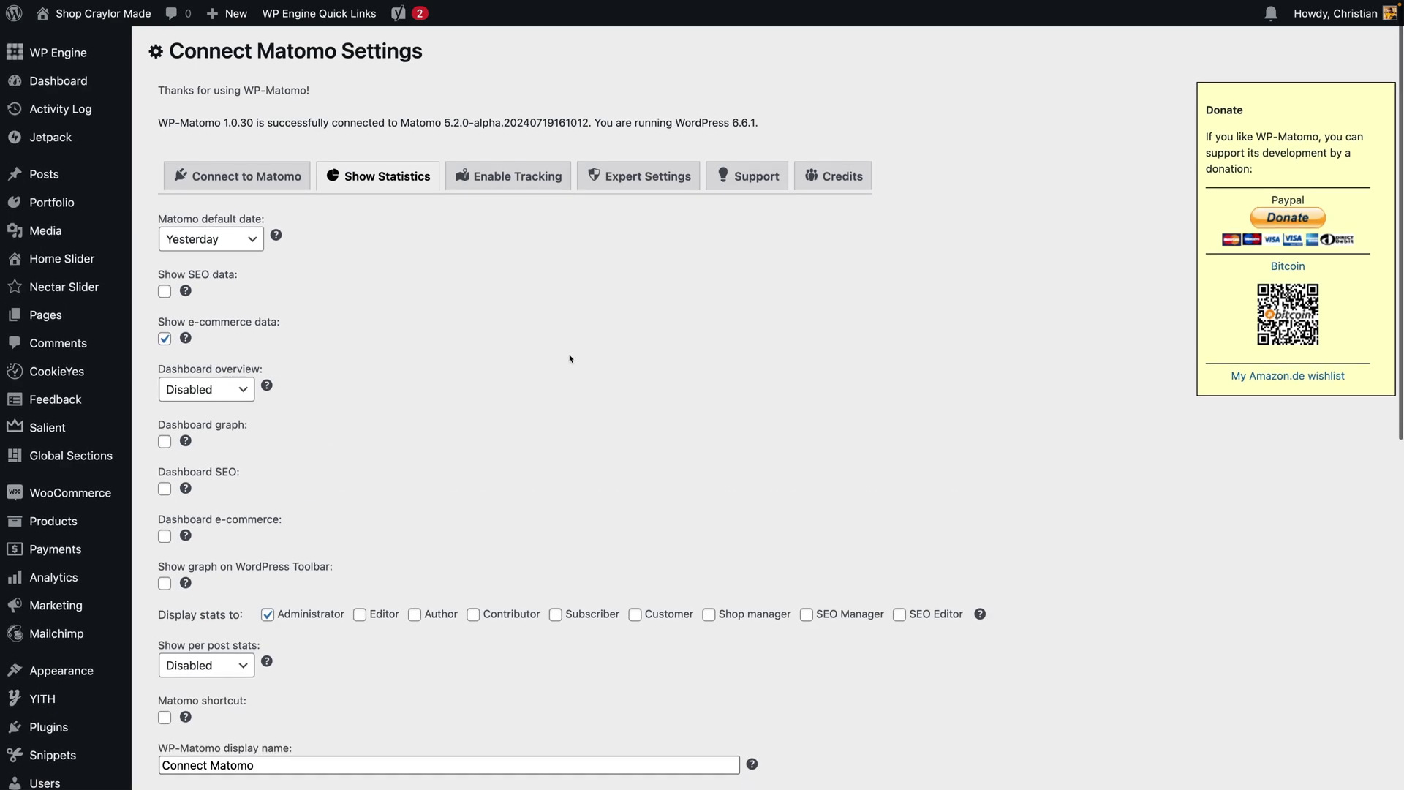
left_click(508, 173)
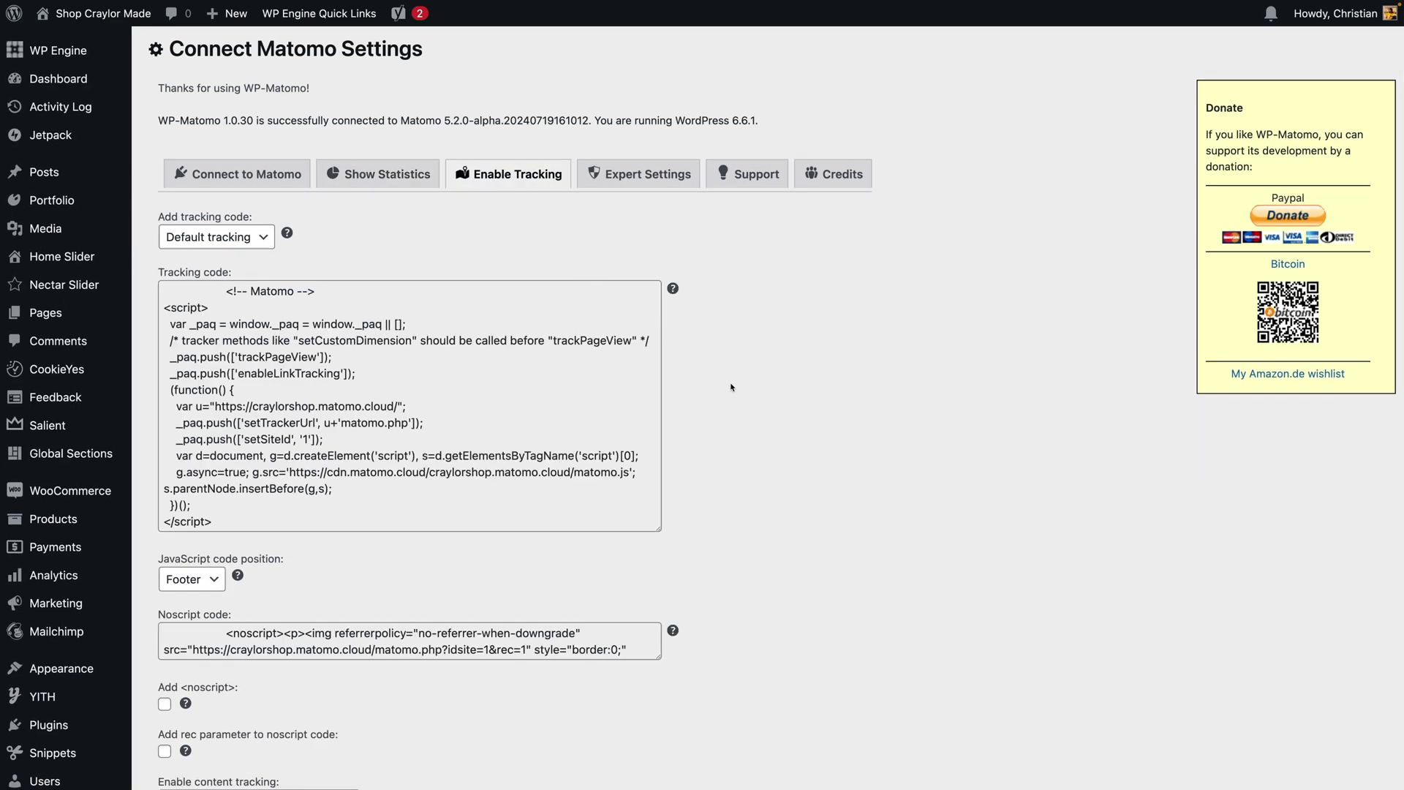
scroll(731, 387, "down", 1)
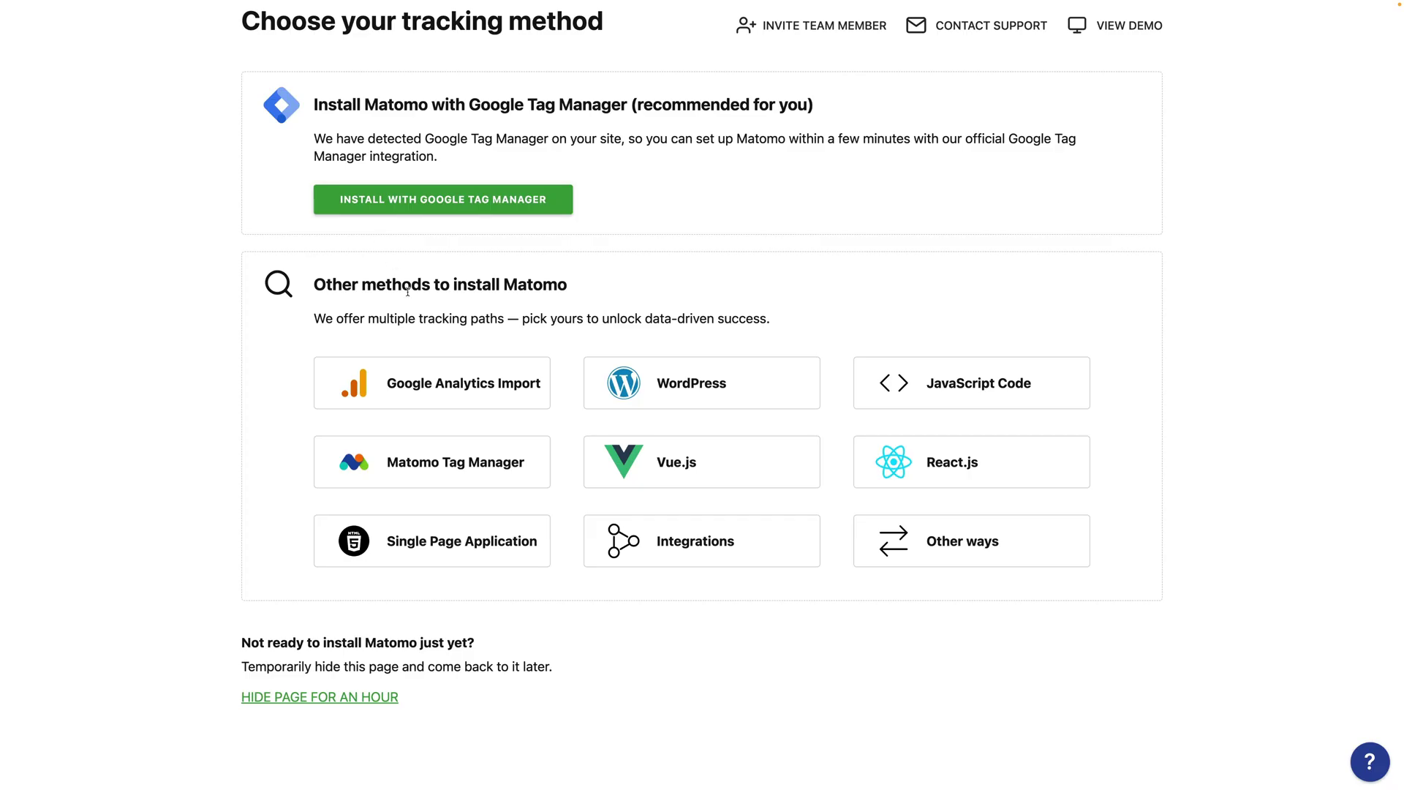
Open the Google Analytics Import guide, then the list of tracked websites
left_click(453, 377)
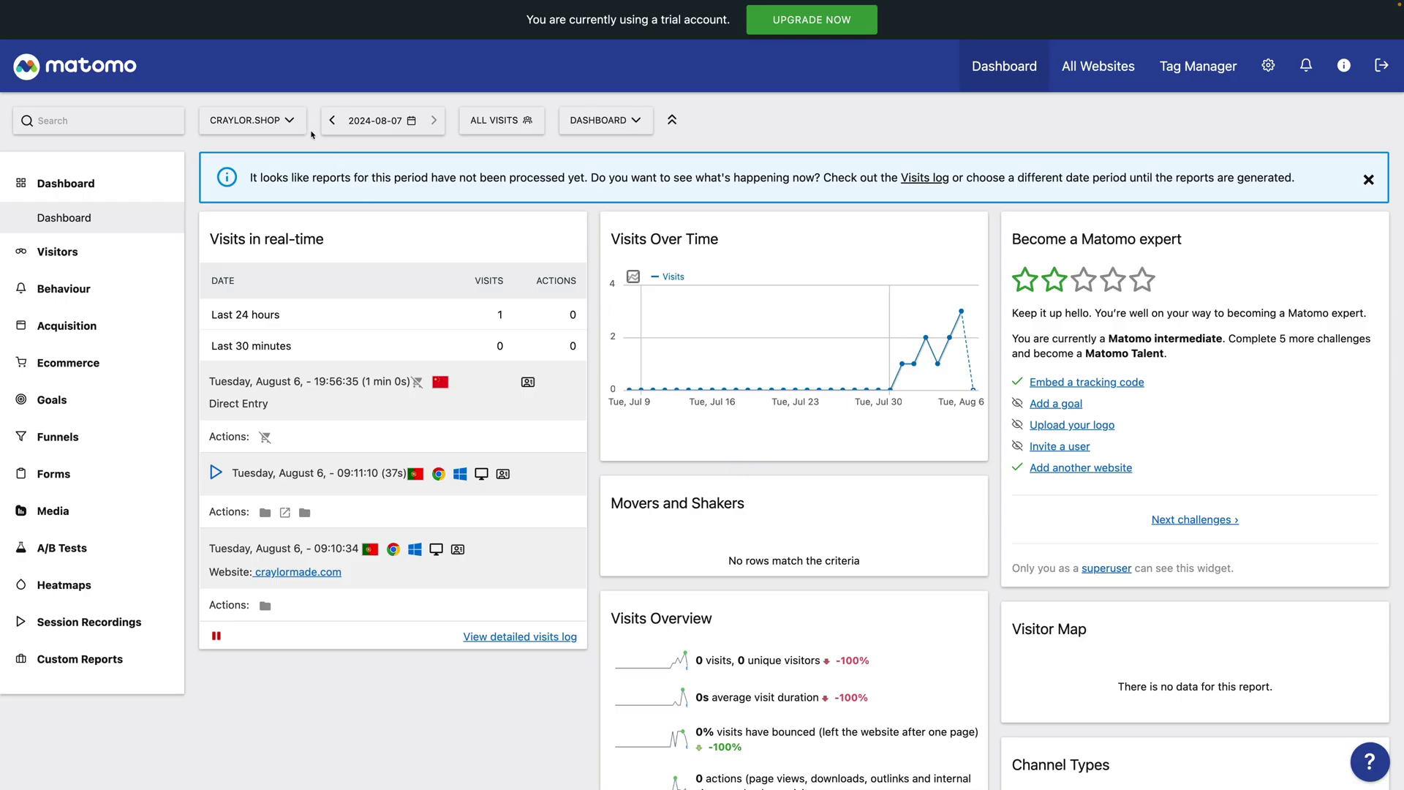
left_click(296, 122)
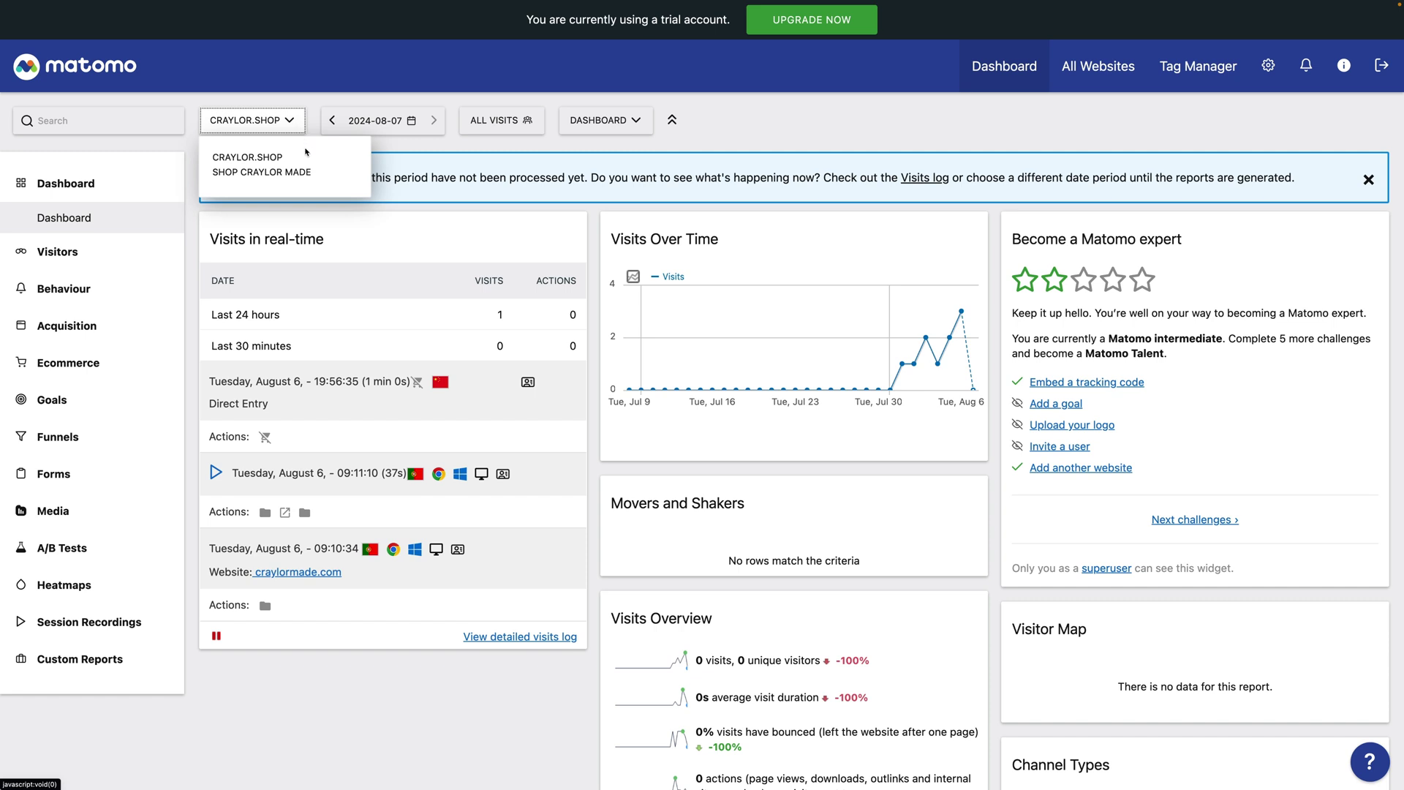
Switch to SHOP CRAYLOR MADE and expand the Behaviour, Acquisition, Ecommerce, Goals, Funnels, Forms and Media reports
left_click(307, 173)
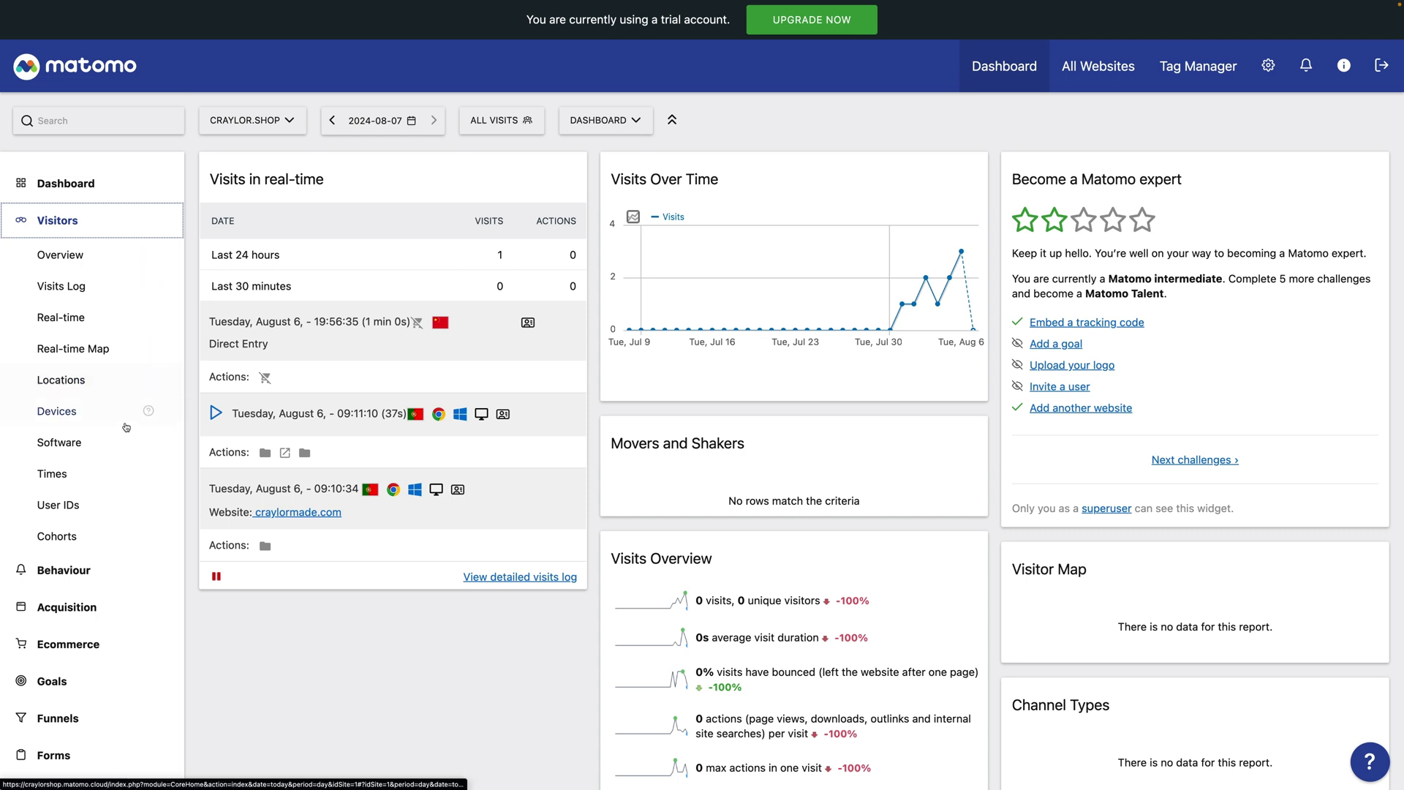
left_click(124, 571)
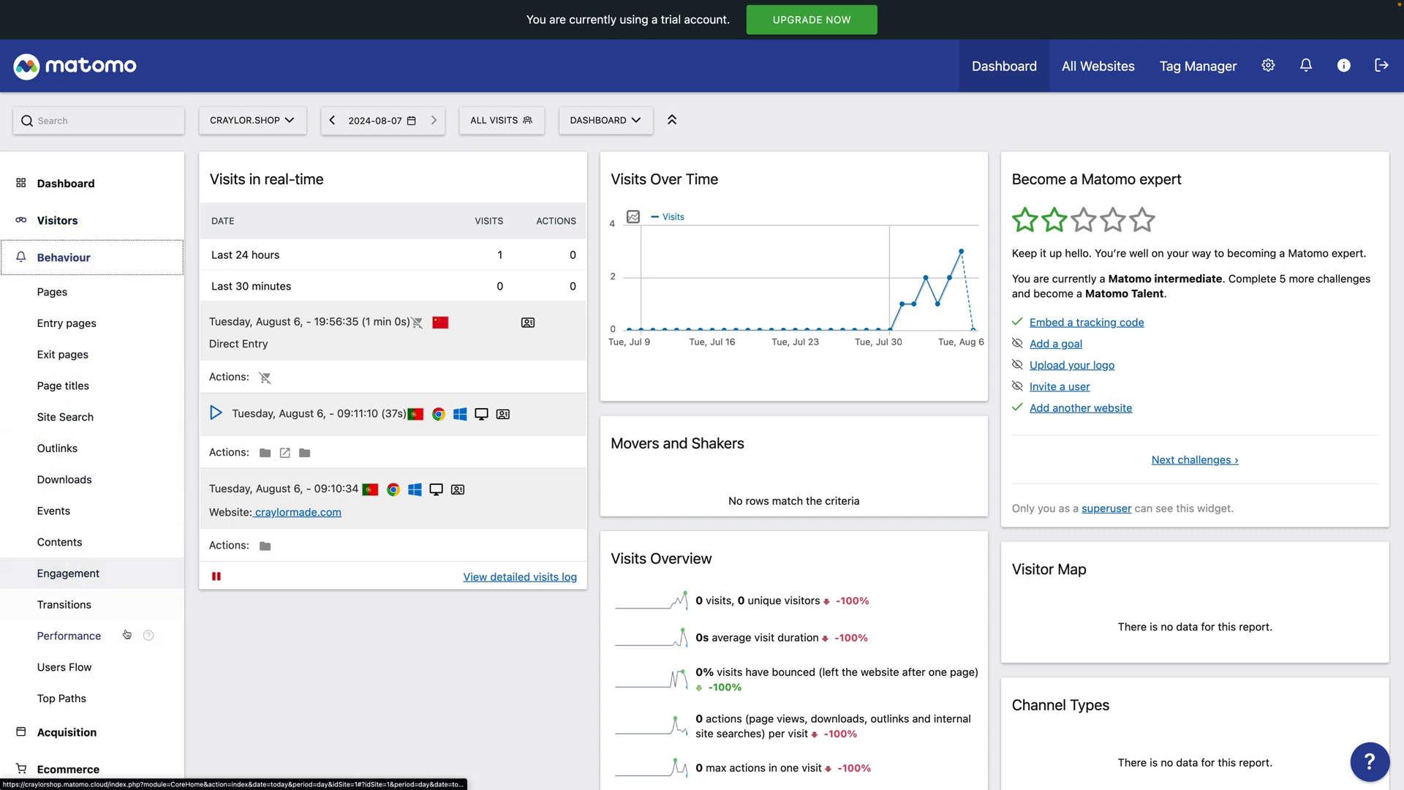
left_click(126, 735)
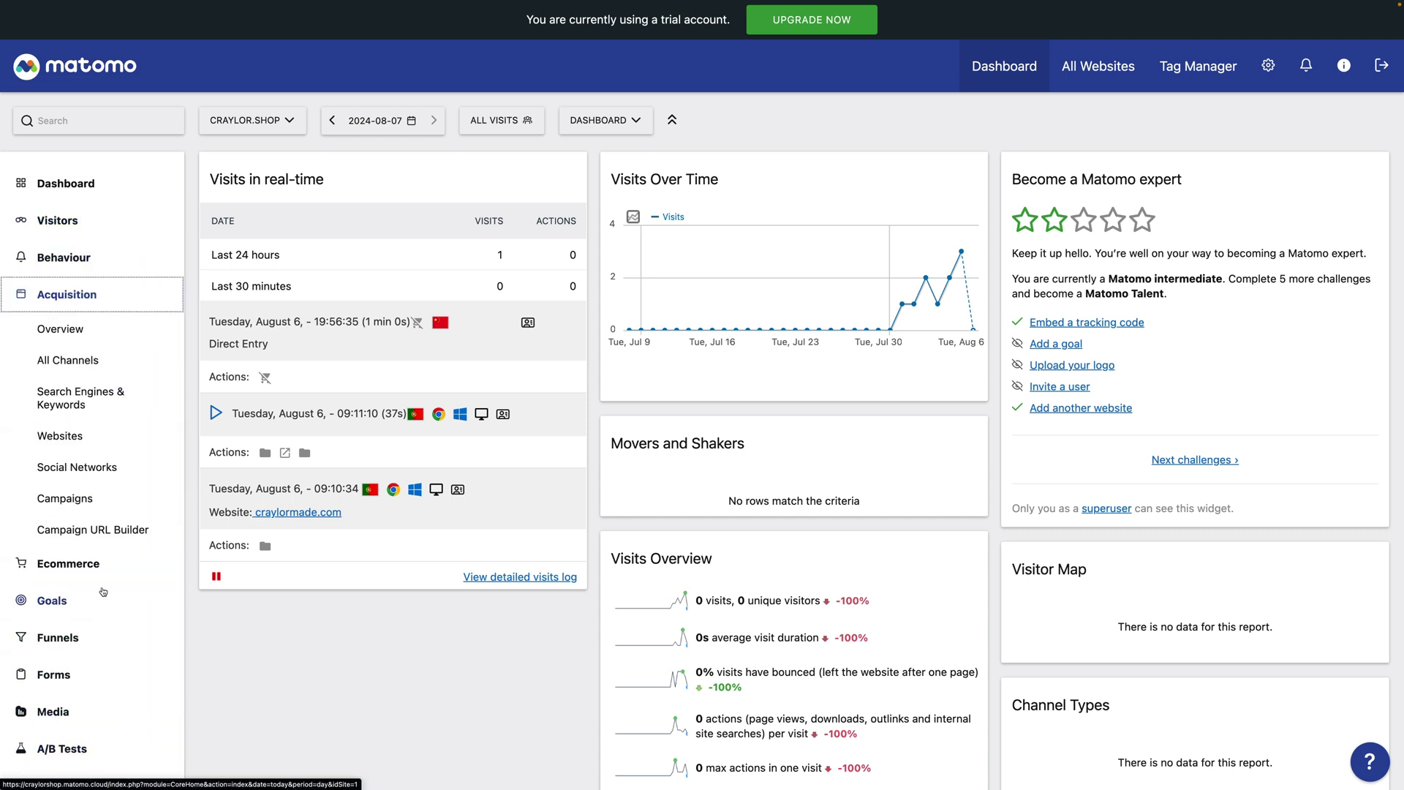
left_click(101, 574)
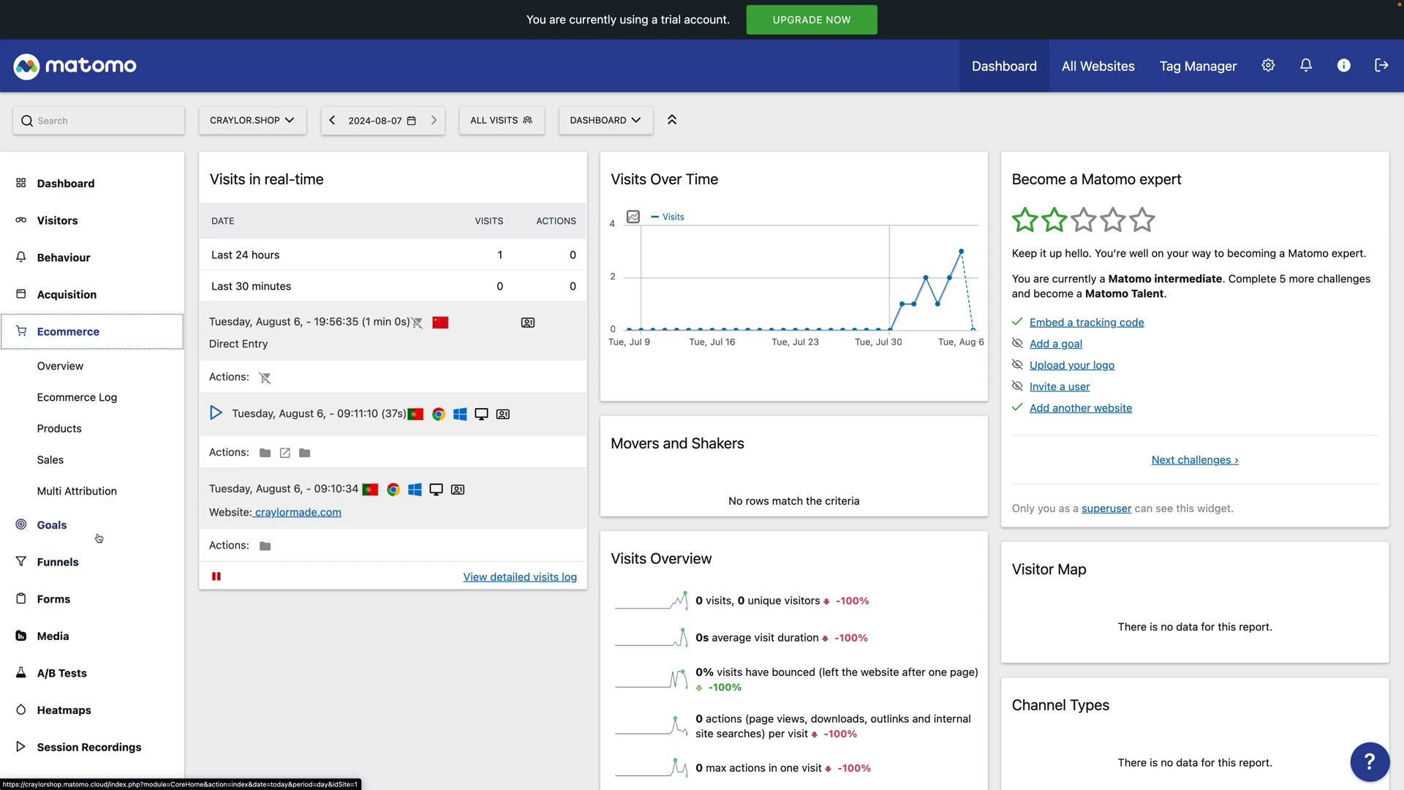
left_click(99, 536)
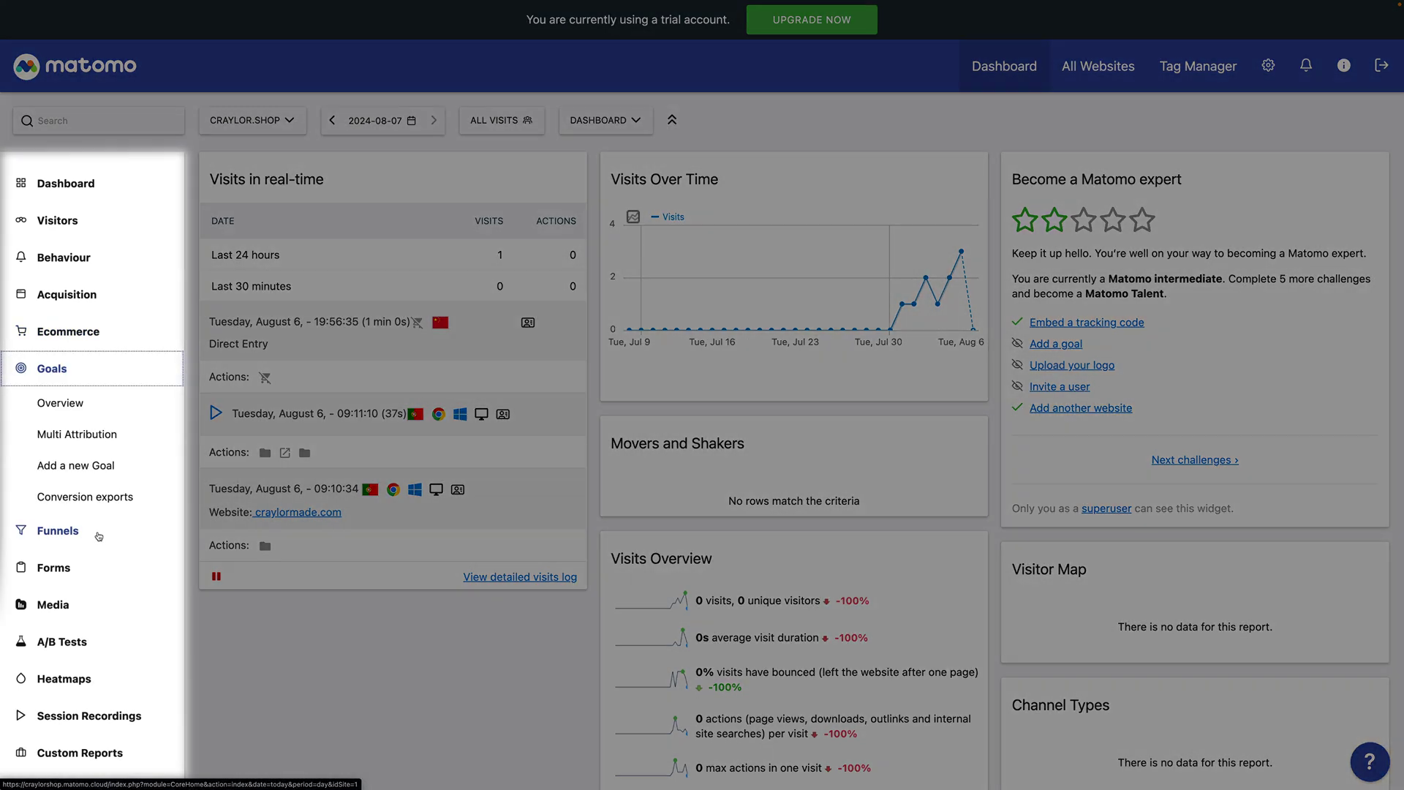
left_click(99, 536)
left_click(101, 515)
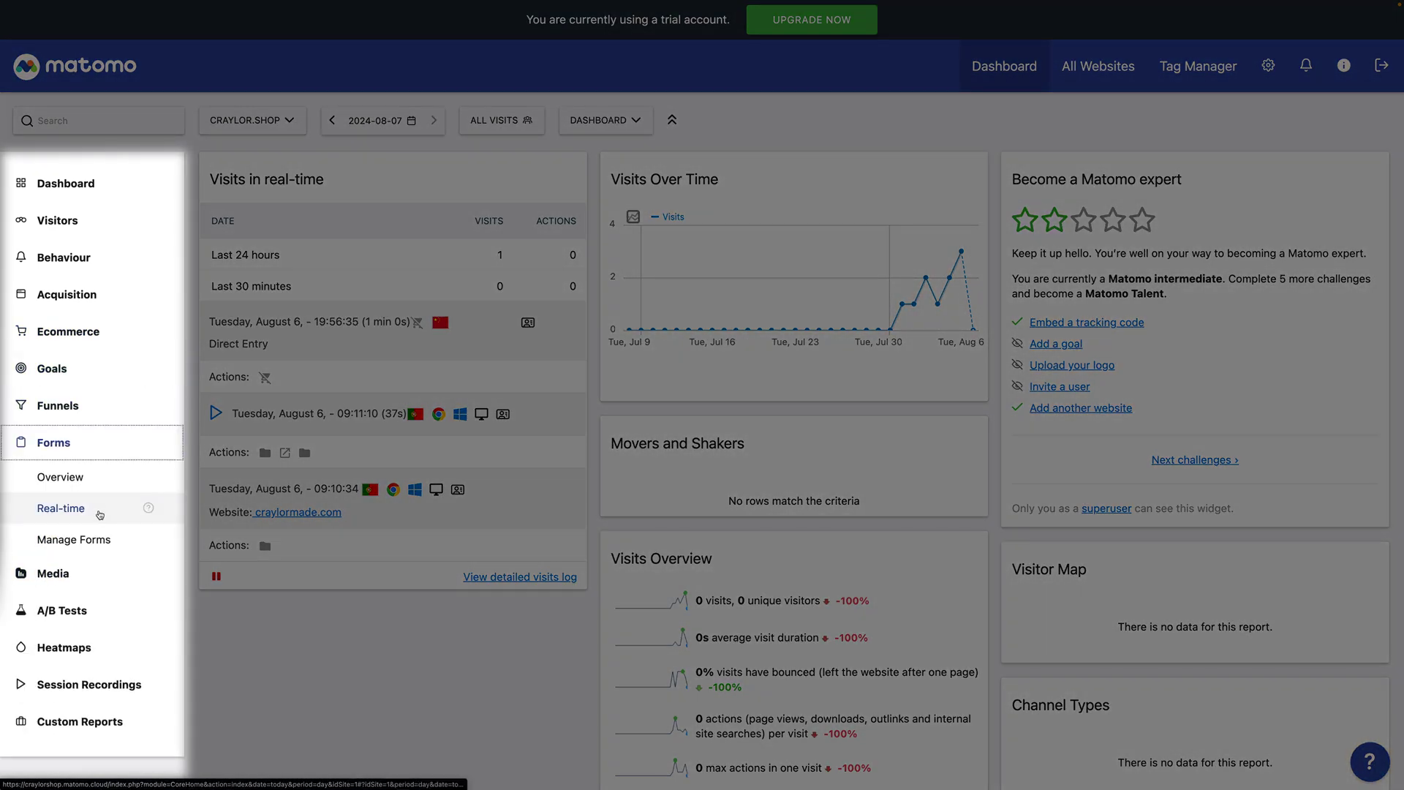
left_click(102, 581)
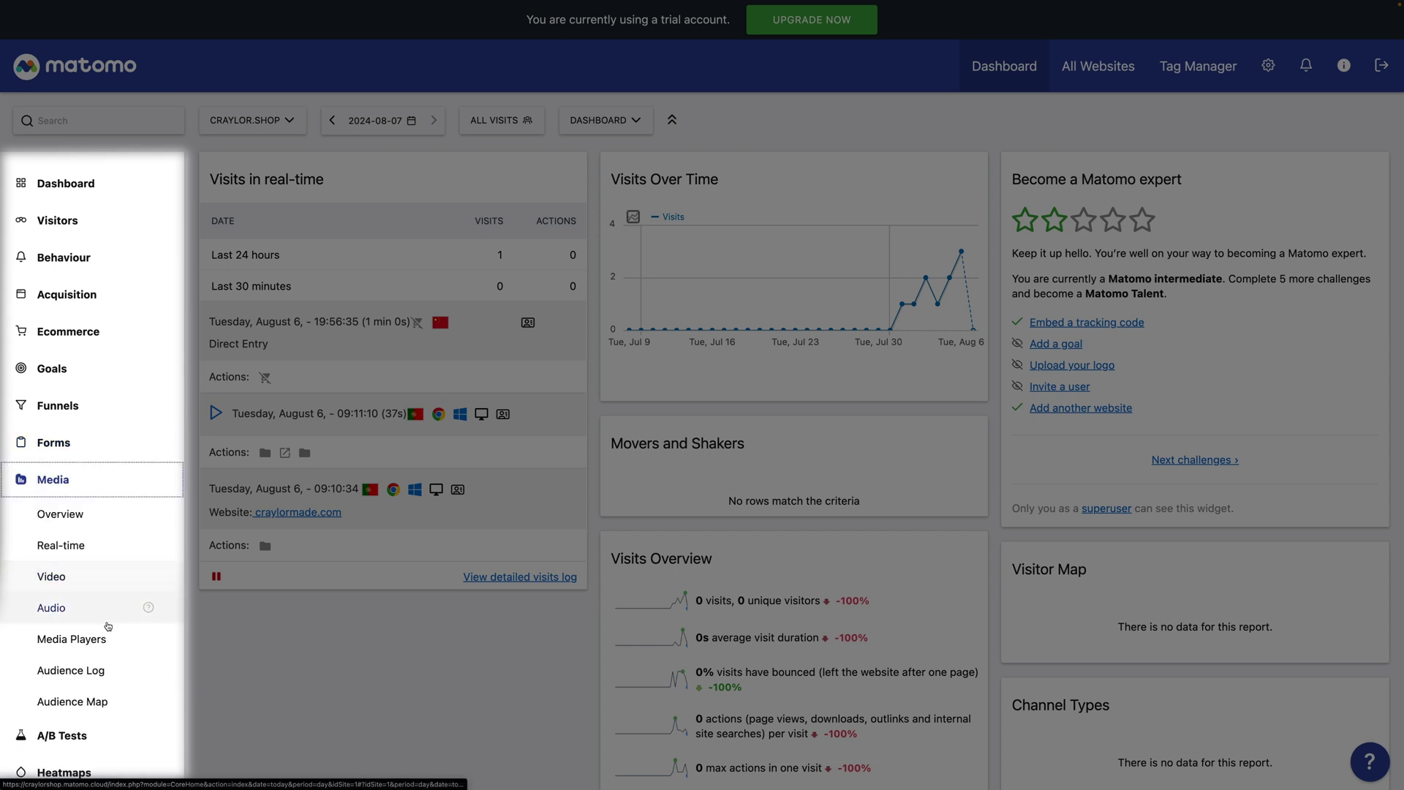
Play the first session recording, from the home page to the blackout headwear page
left_click(118, 744)
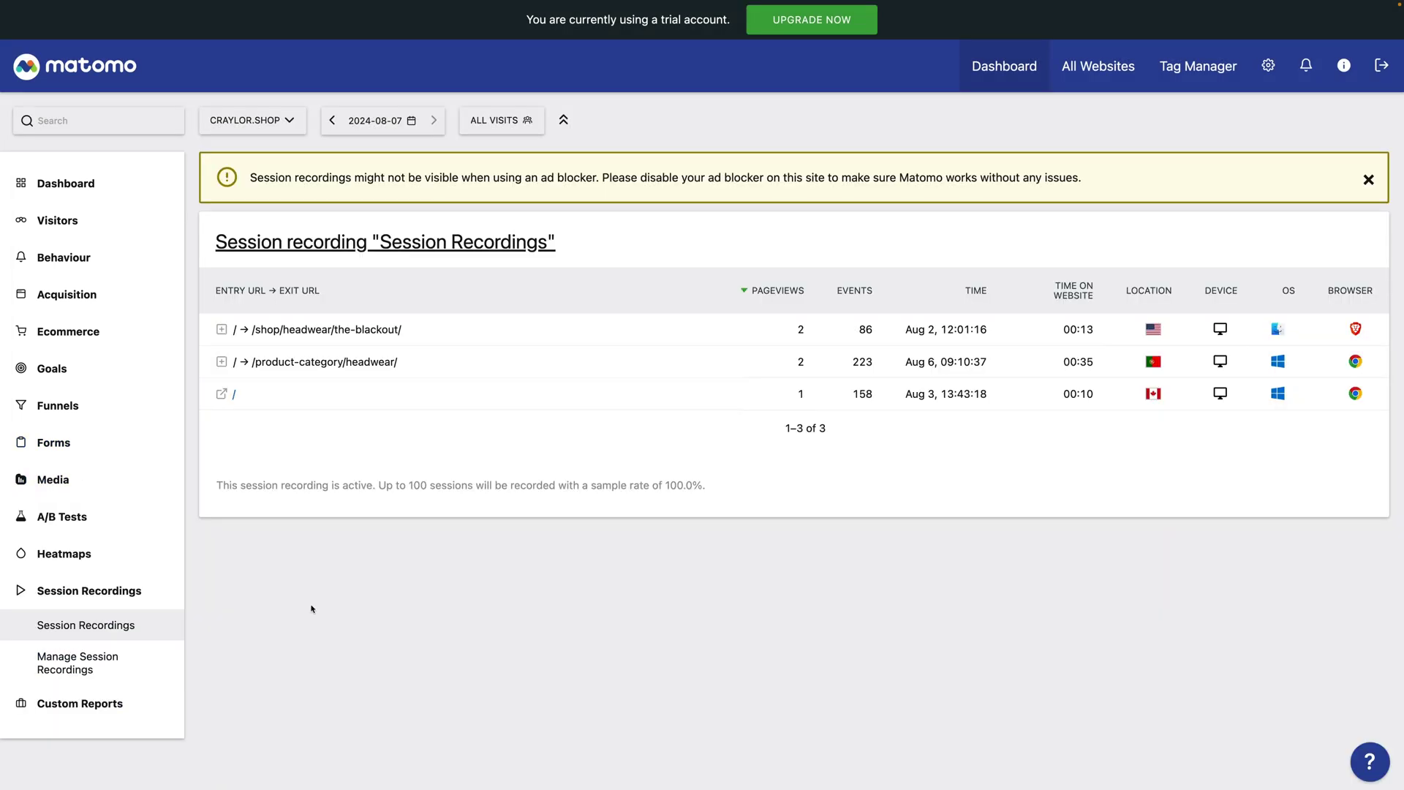
mouse_move(304, 345)
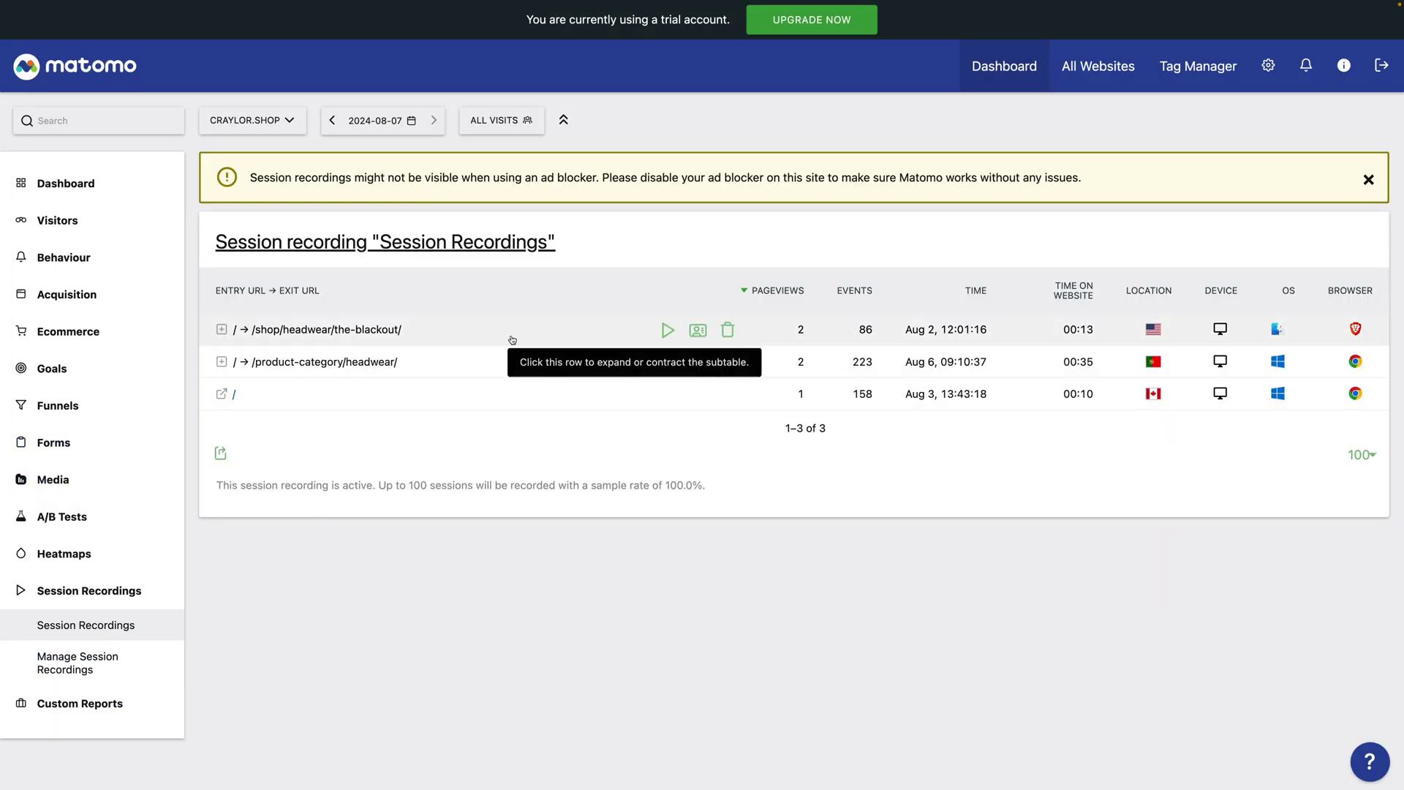
left_click(668, 329)
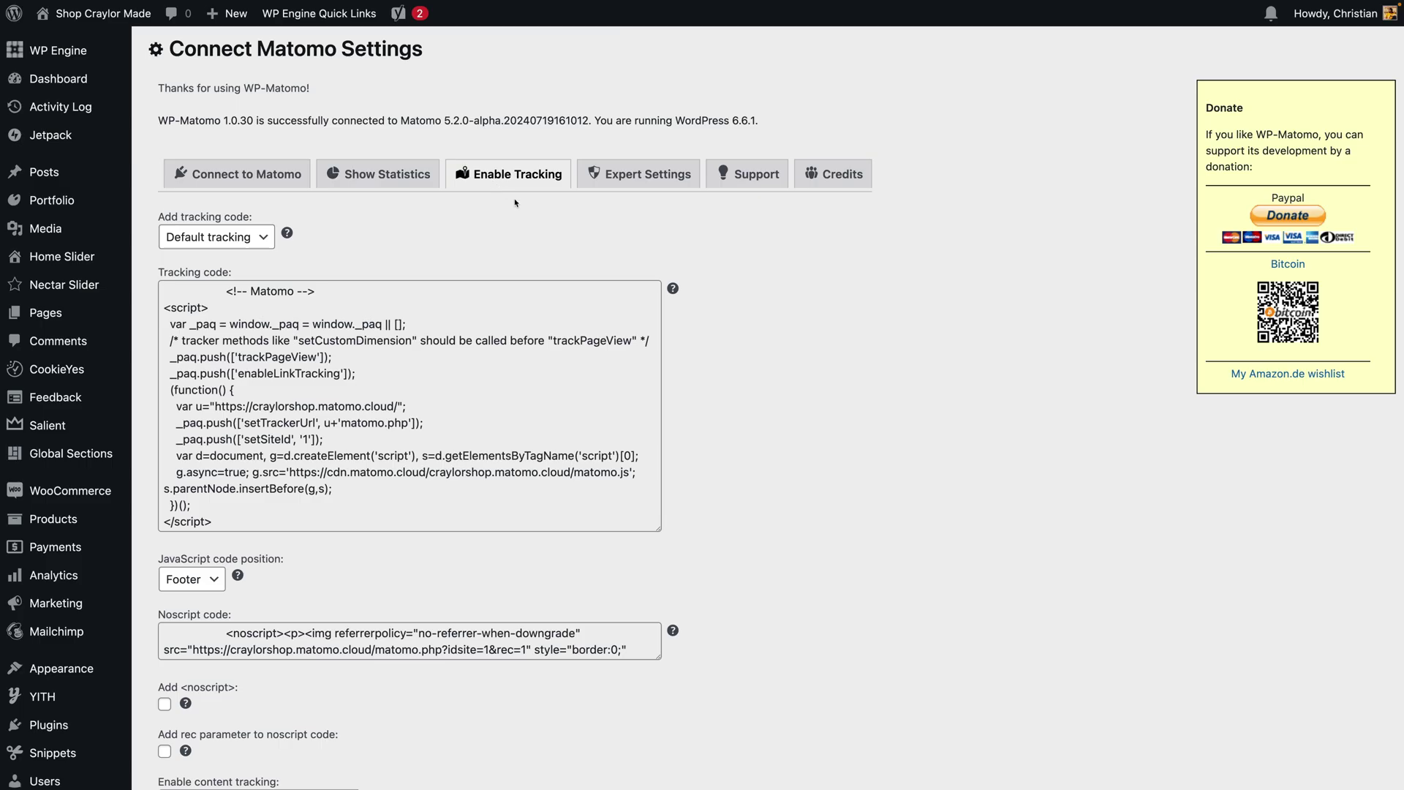
Scroll through the Enable Tracking options, then look over the Expert Settings tab
scroll(731, 387, "down", 5)
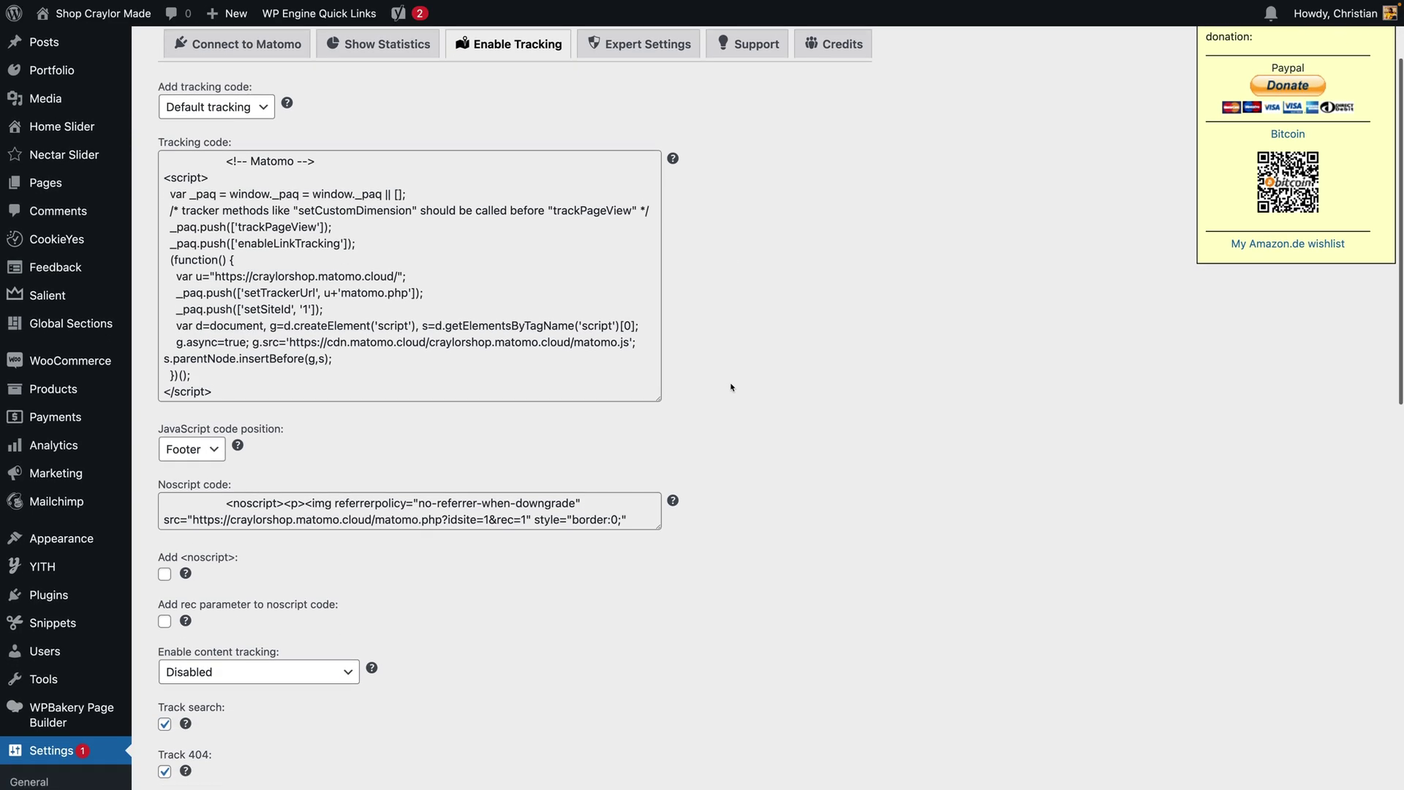
scroll(731, 387, "down", 7)
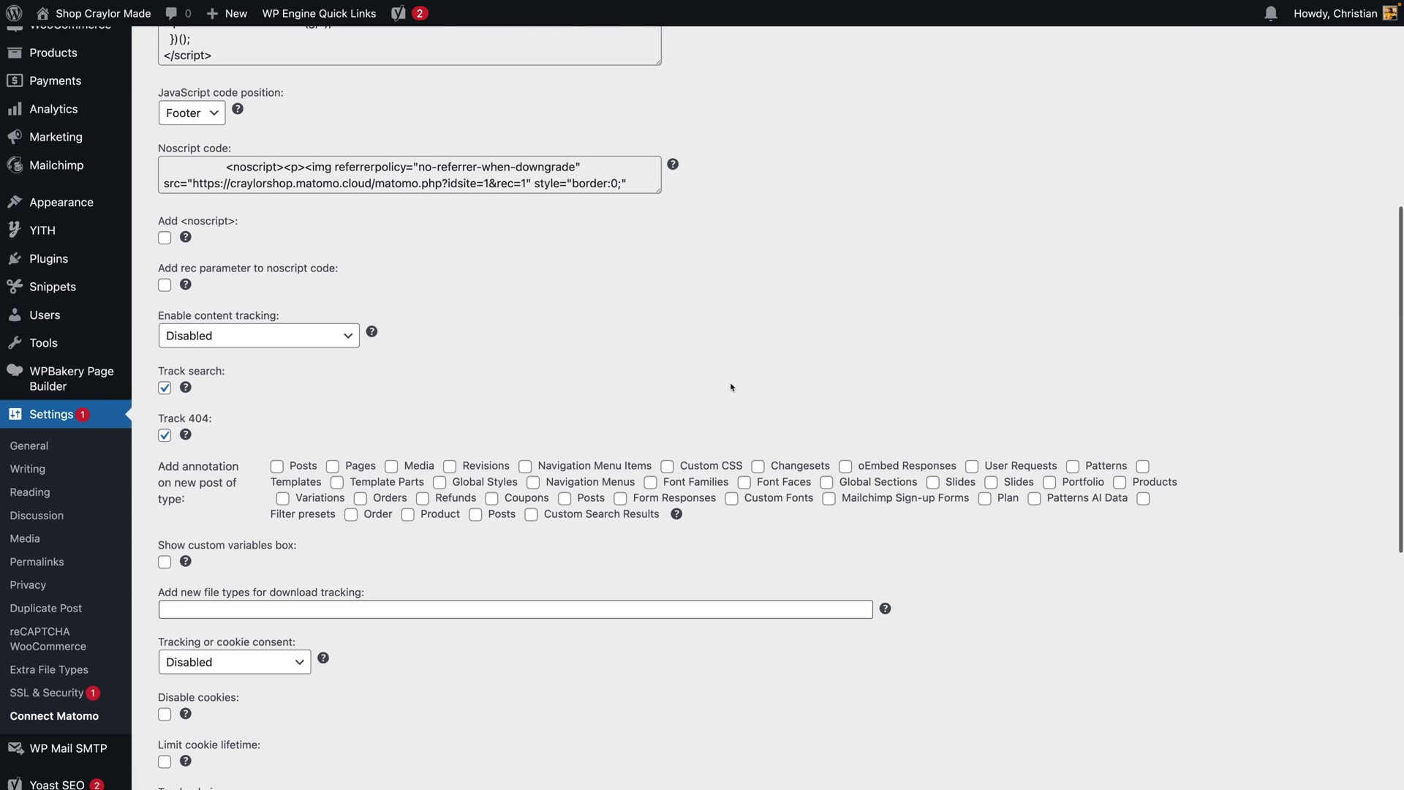
scroll(731, 387, "down", 7)
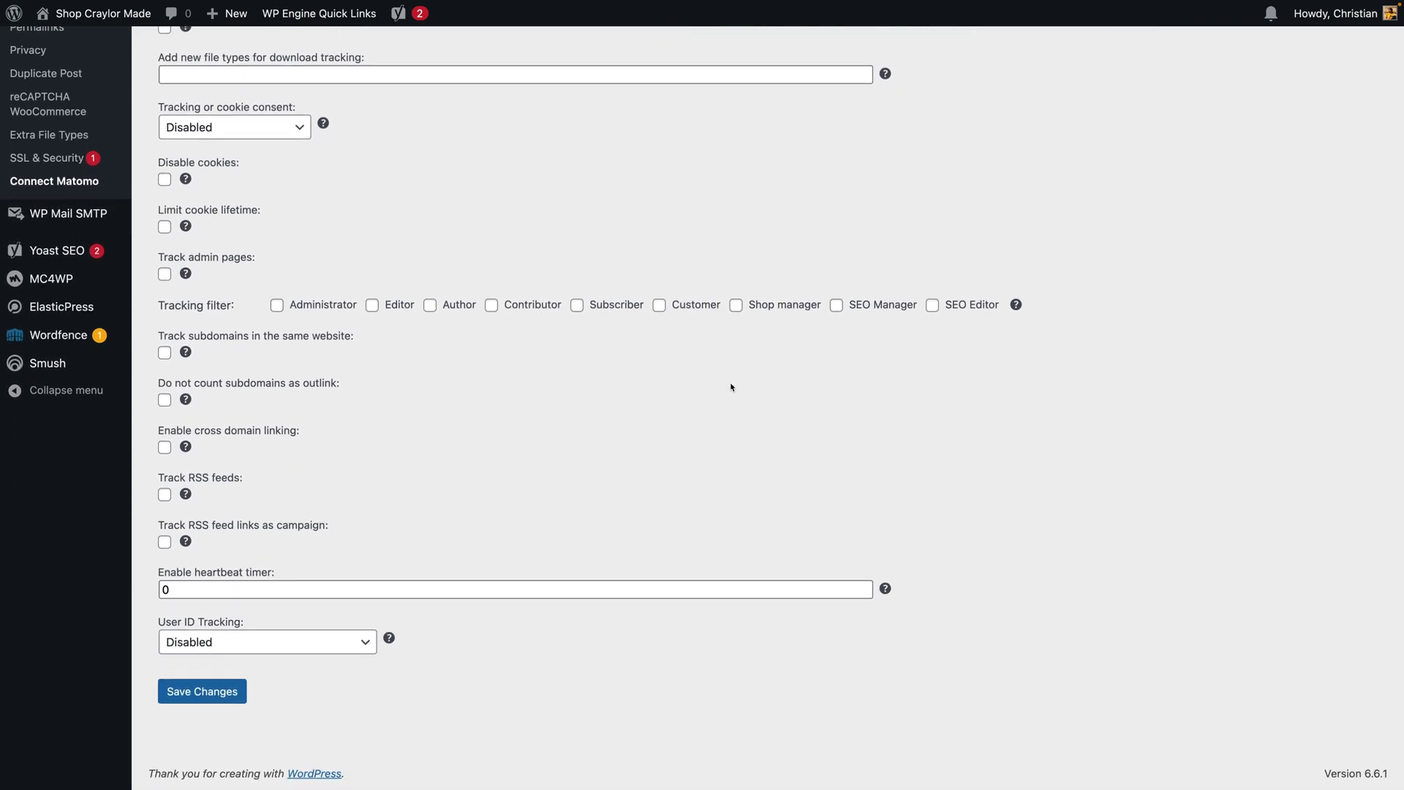
scroll(731, 386, "up", 16)
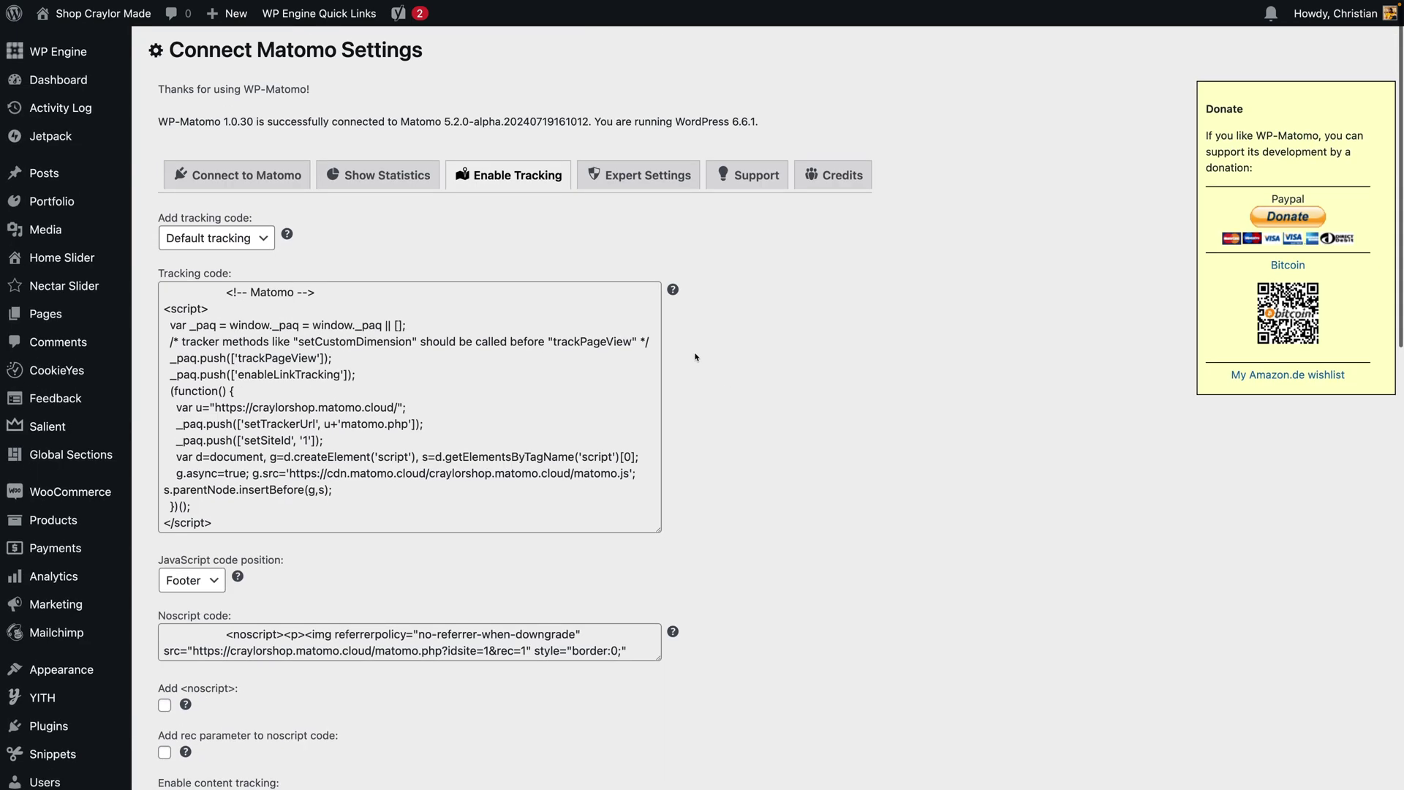
left_click(634, 181)
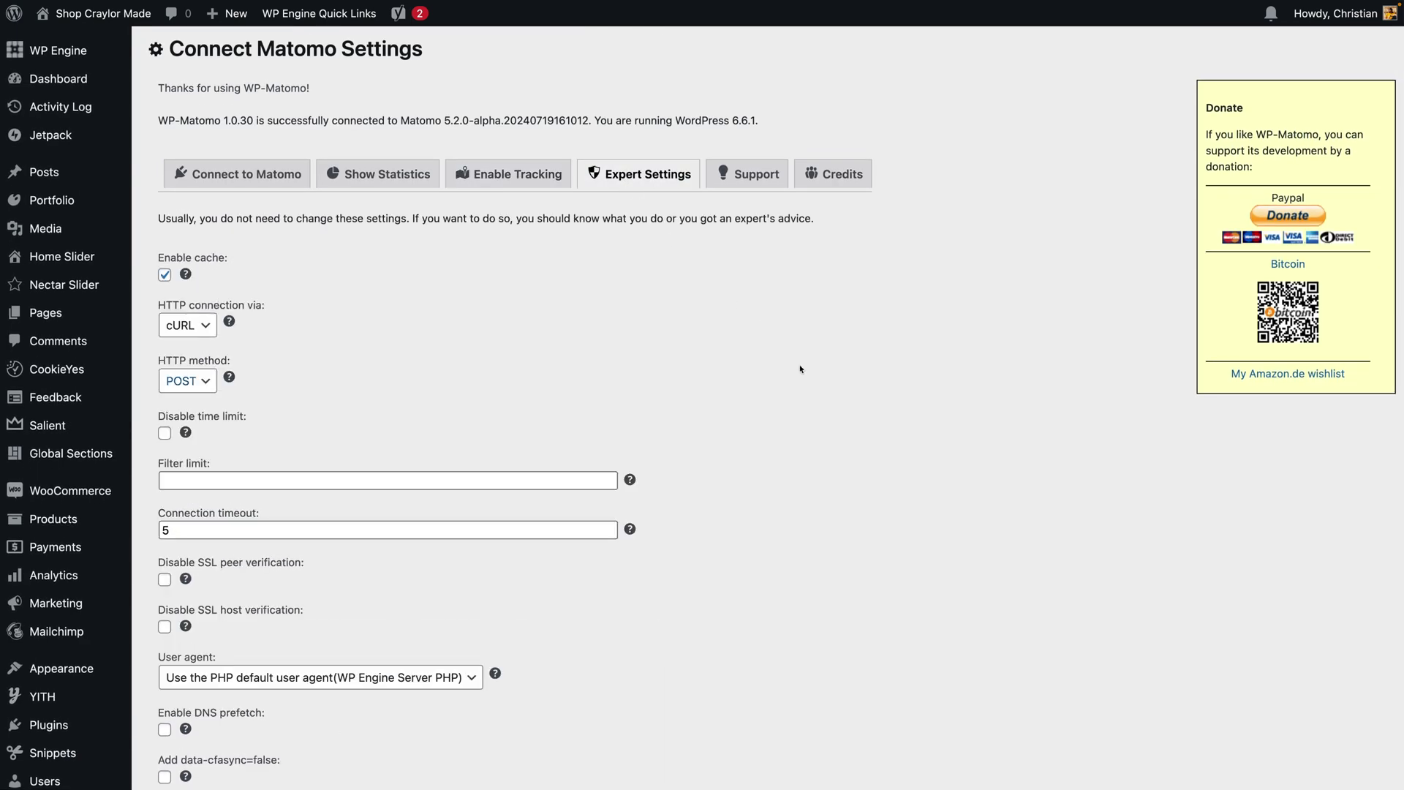
scroll(800, 370, "down", 3)
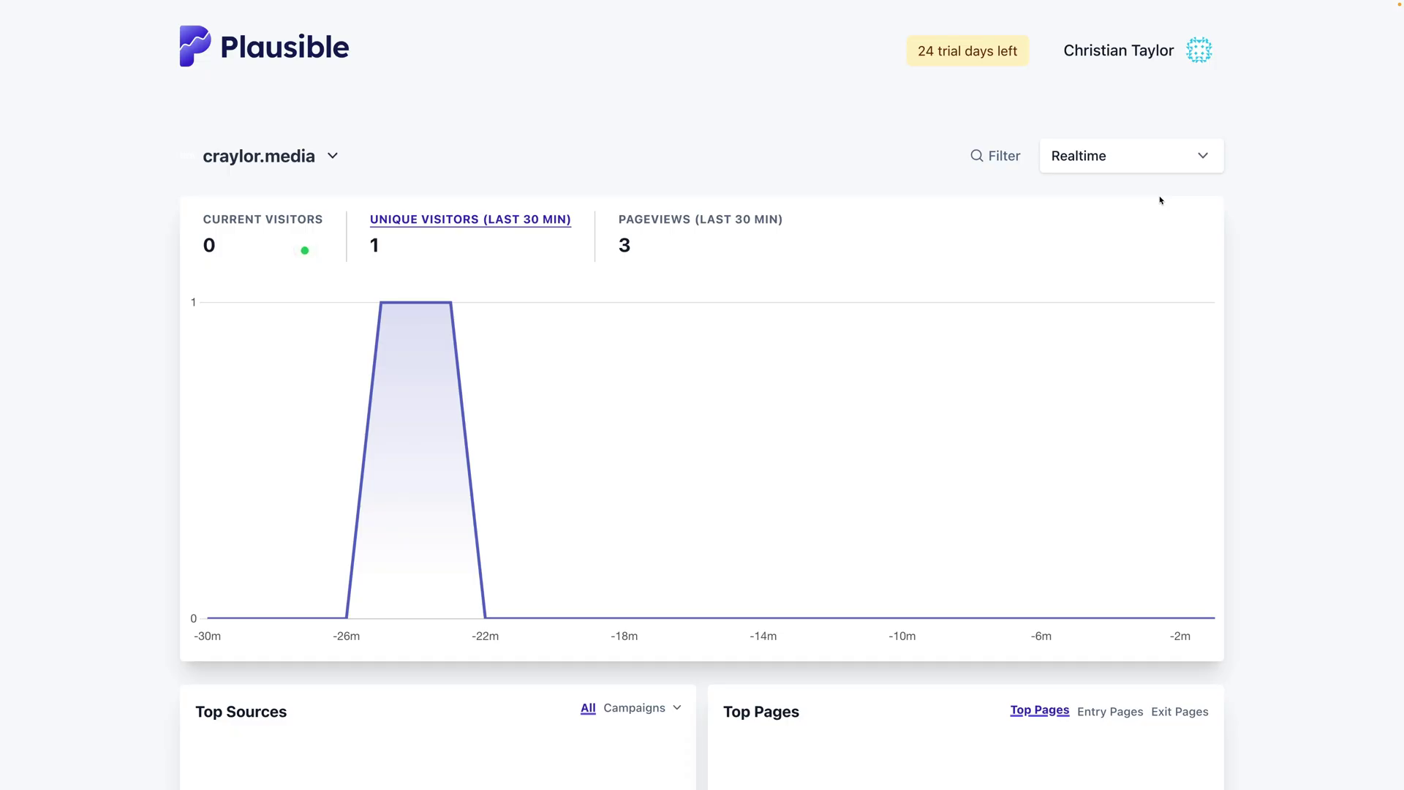
left_click(1164, 169)
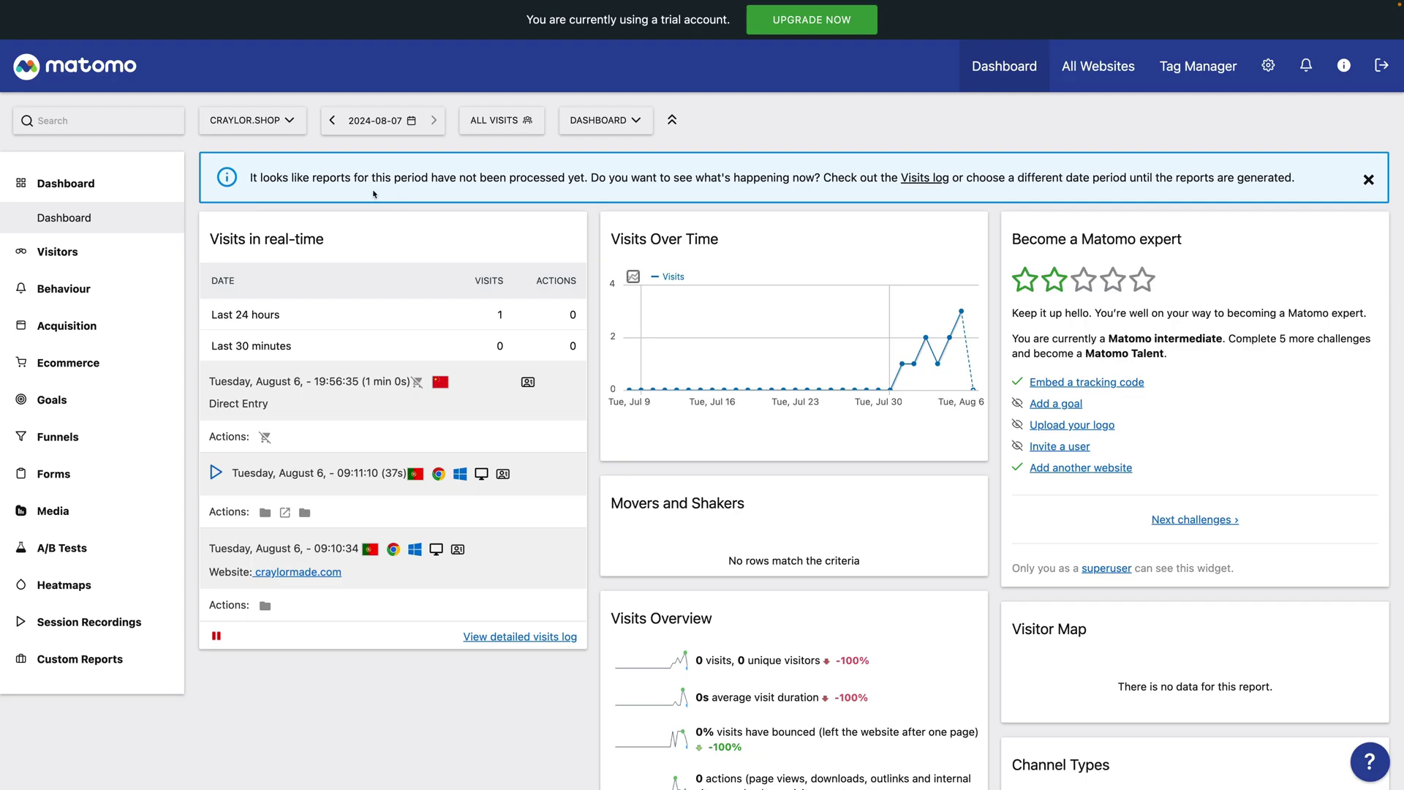
Show SHOP CRAYLOR MADE's Home page heatmap, re-enable shields on theverge.com, and compare with the previous period
left_click(300, 125)
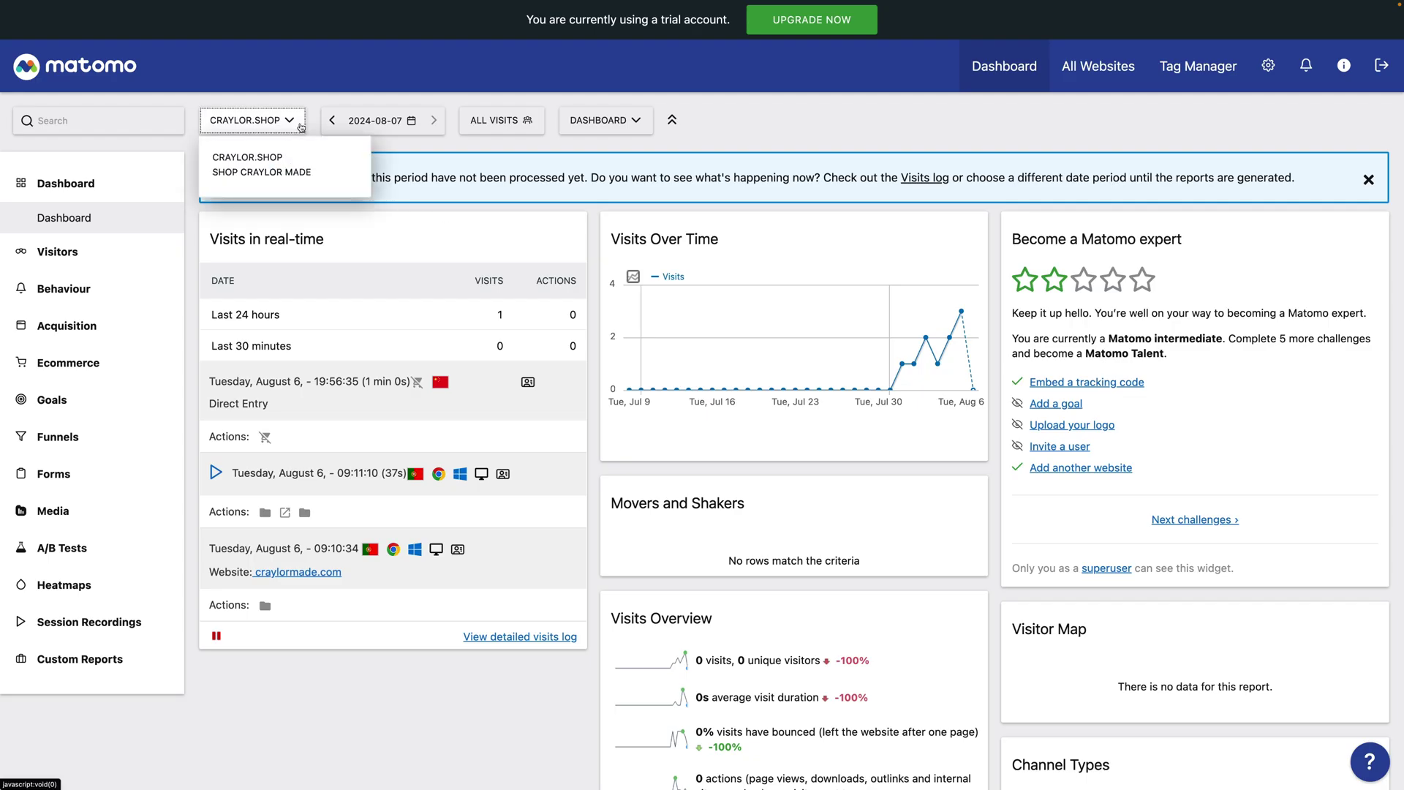
left_click(309, 173)
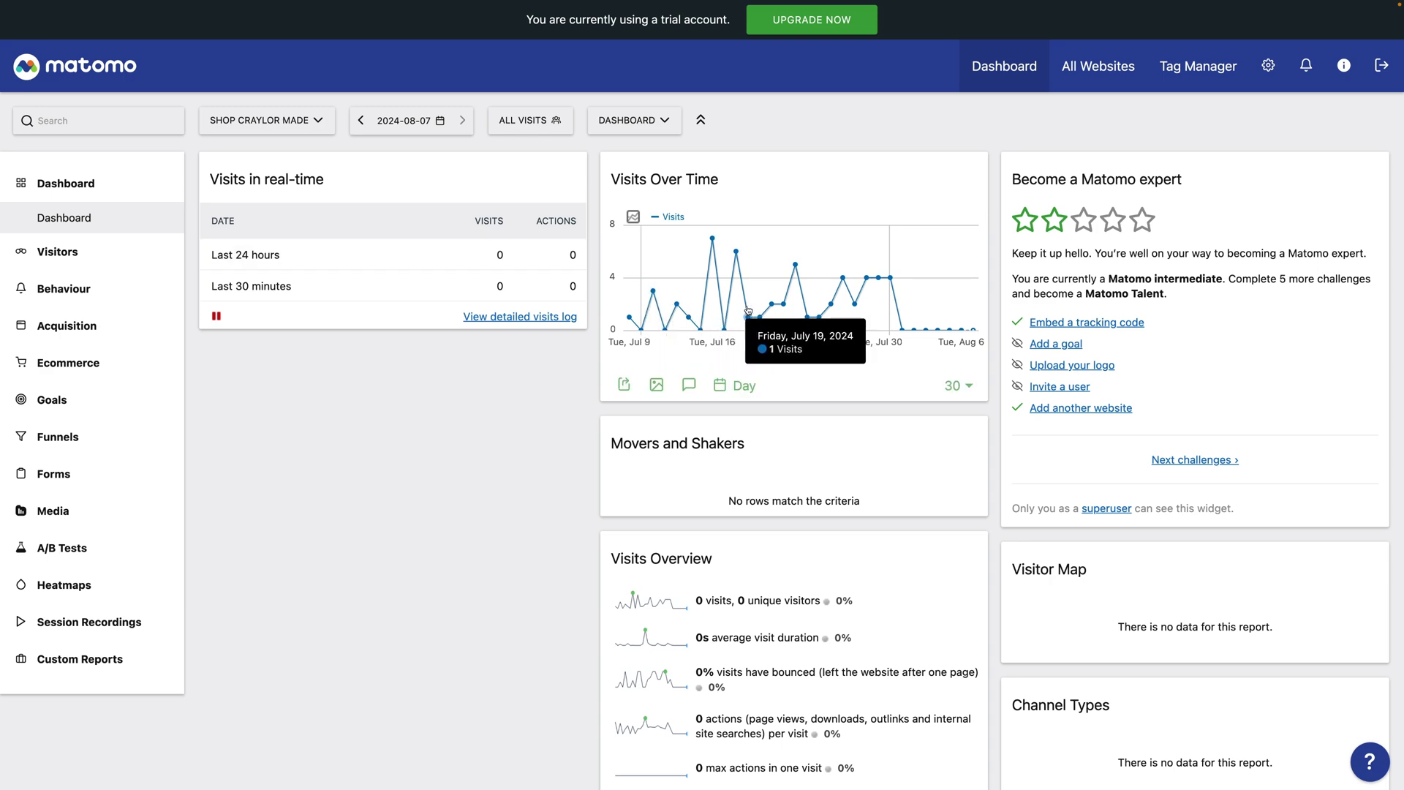
left_click(102, 586)
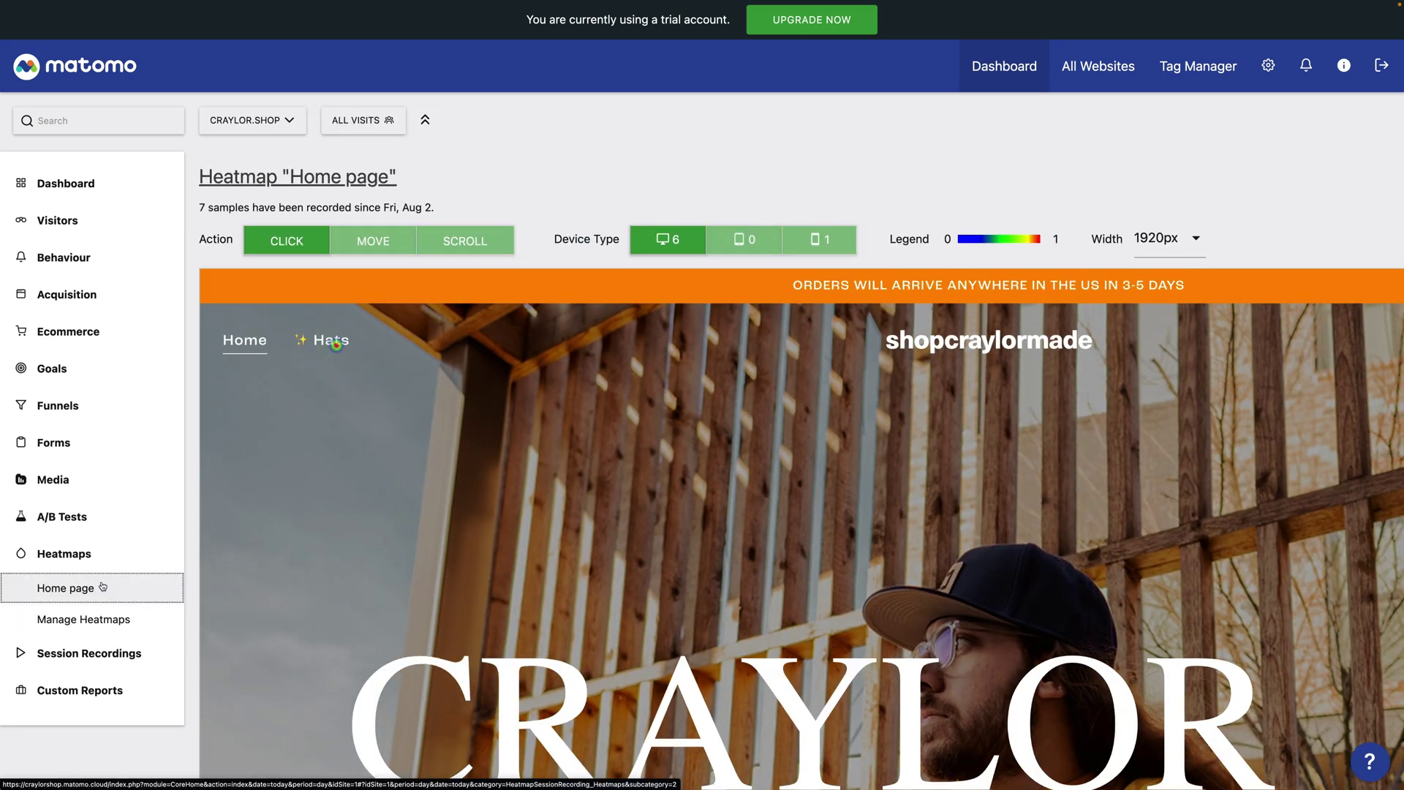
scroll(607, 602, "down", 3)
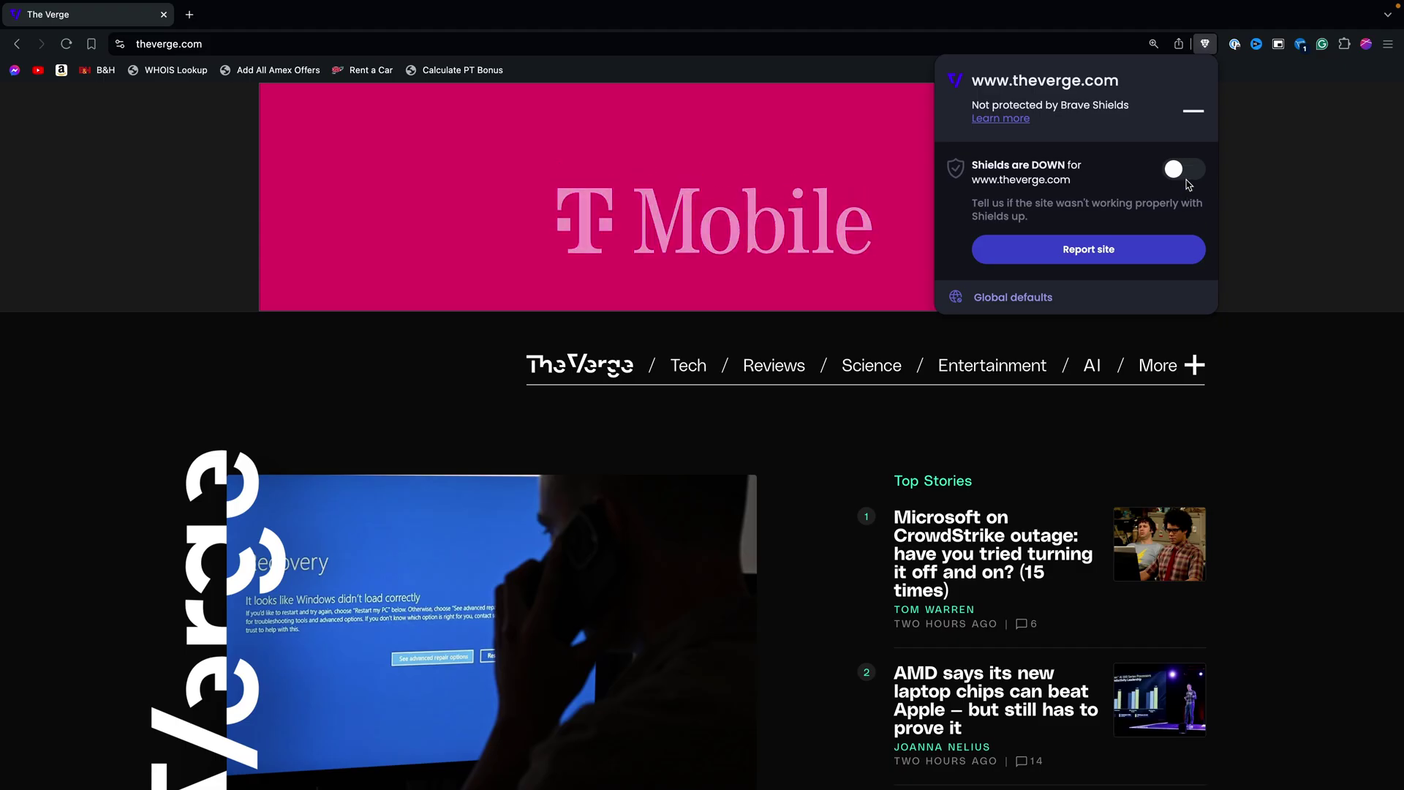
left_click(1185, 171)
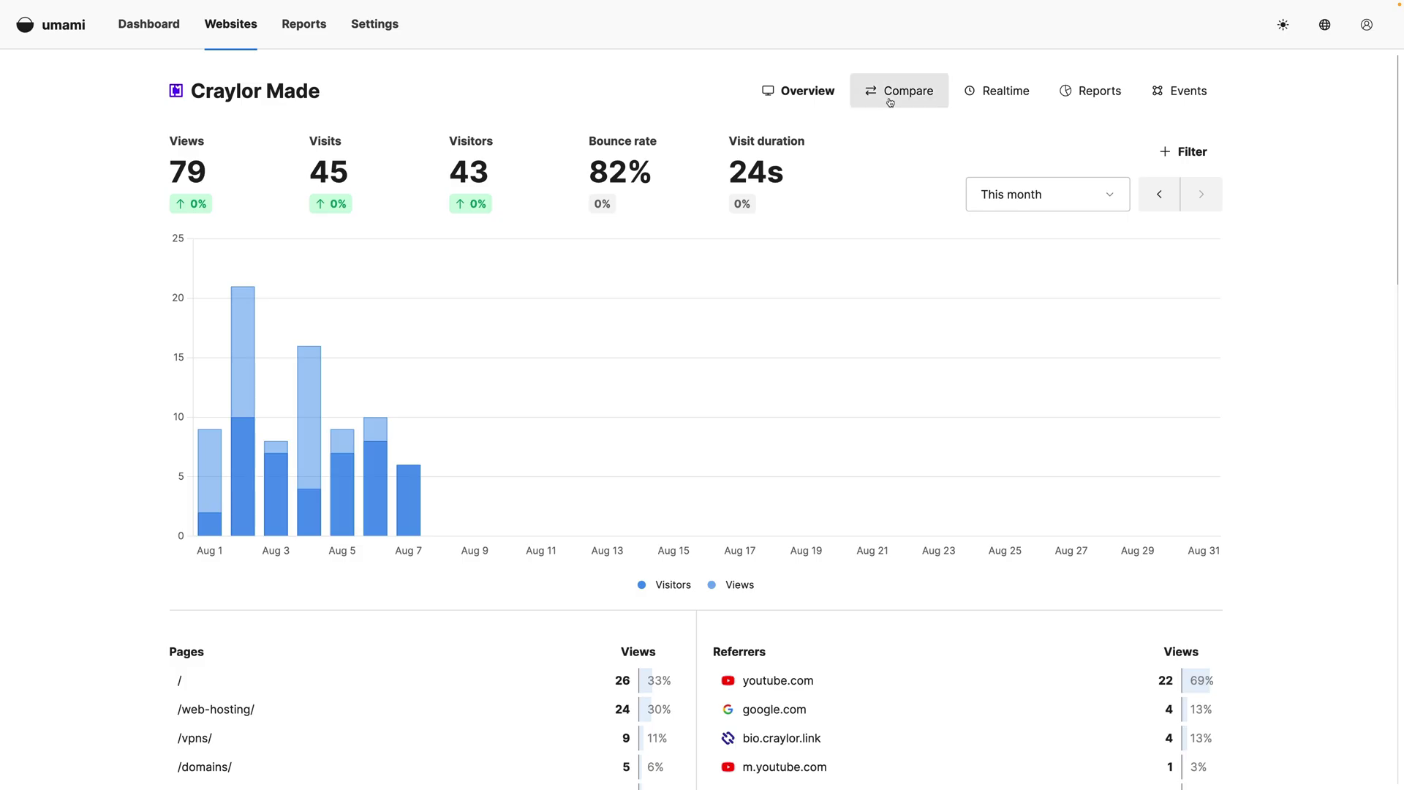
left_click(889, 102)
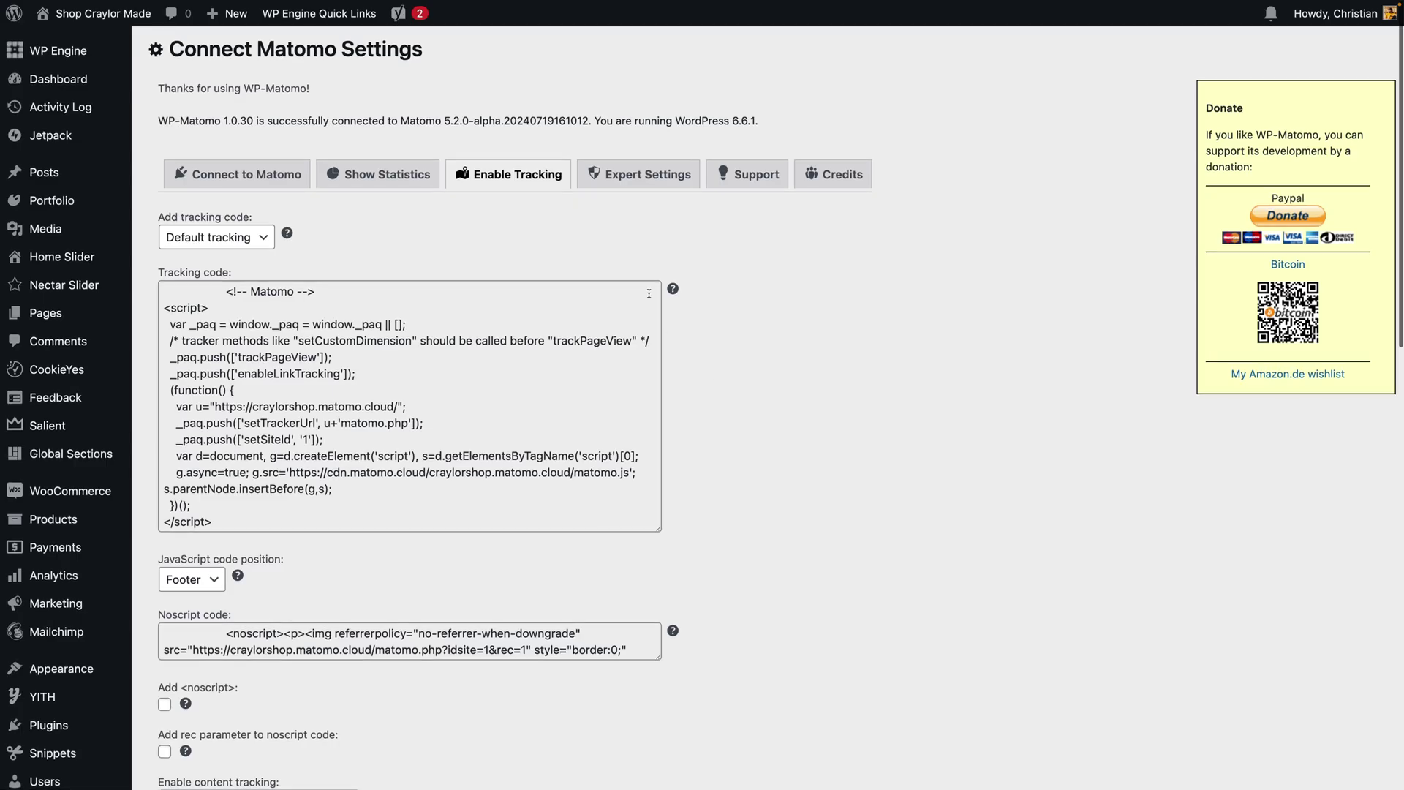
Scroll the Expert Settings tab down to the CDN, protocol and update-notice options
left_click(626, 176)
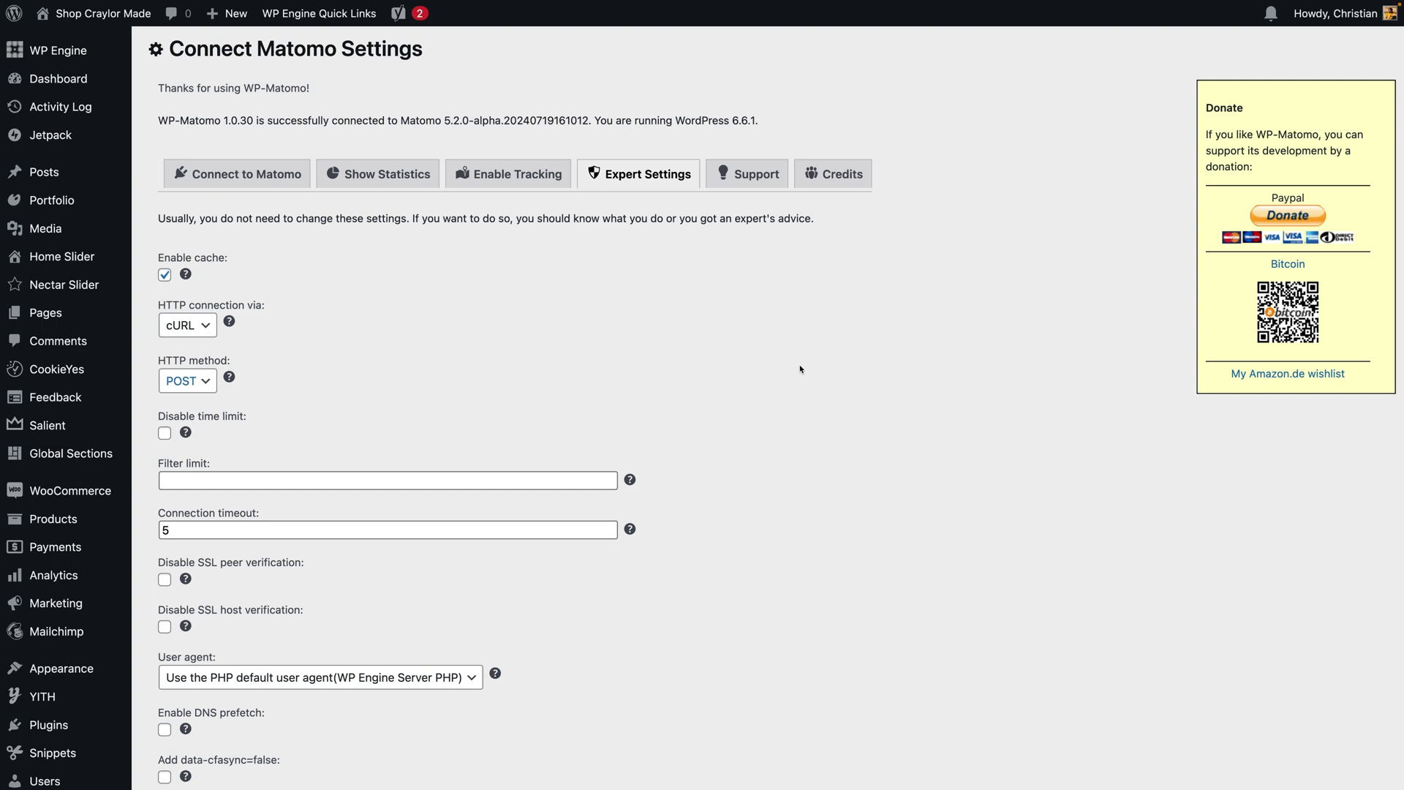
scroll(800, 369, "down", 5)
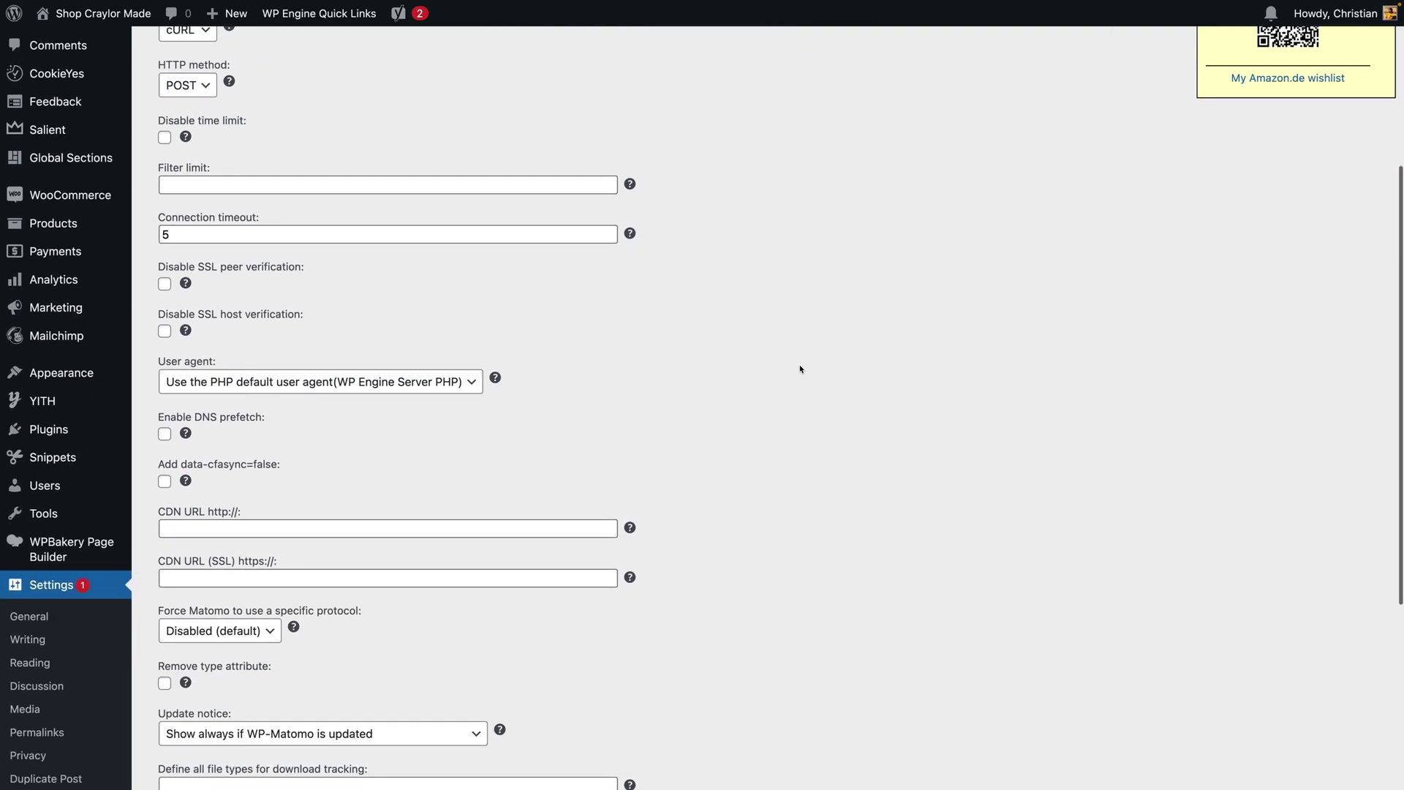
scroll(800, 369, "down", 6)
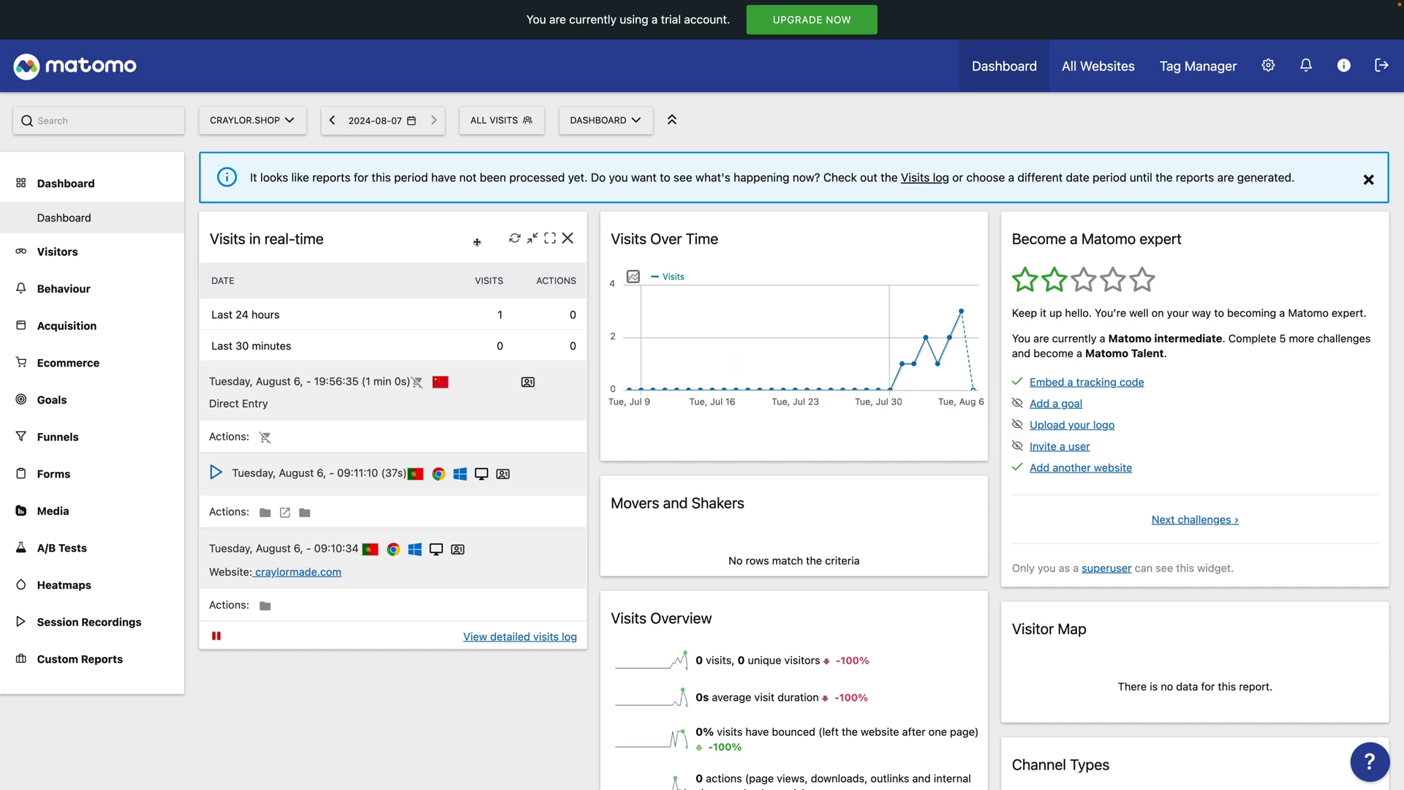
Pick SHOP CRAYLOR MADE from the website selector and scroll through its dashboard
left_click(299, 123)
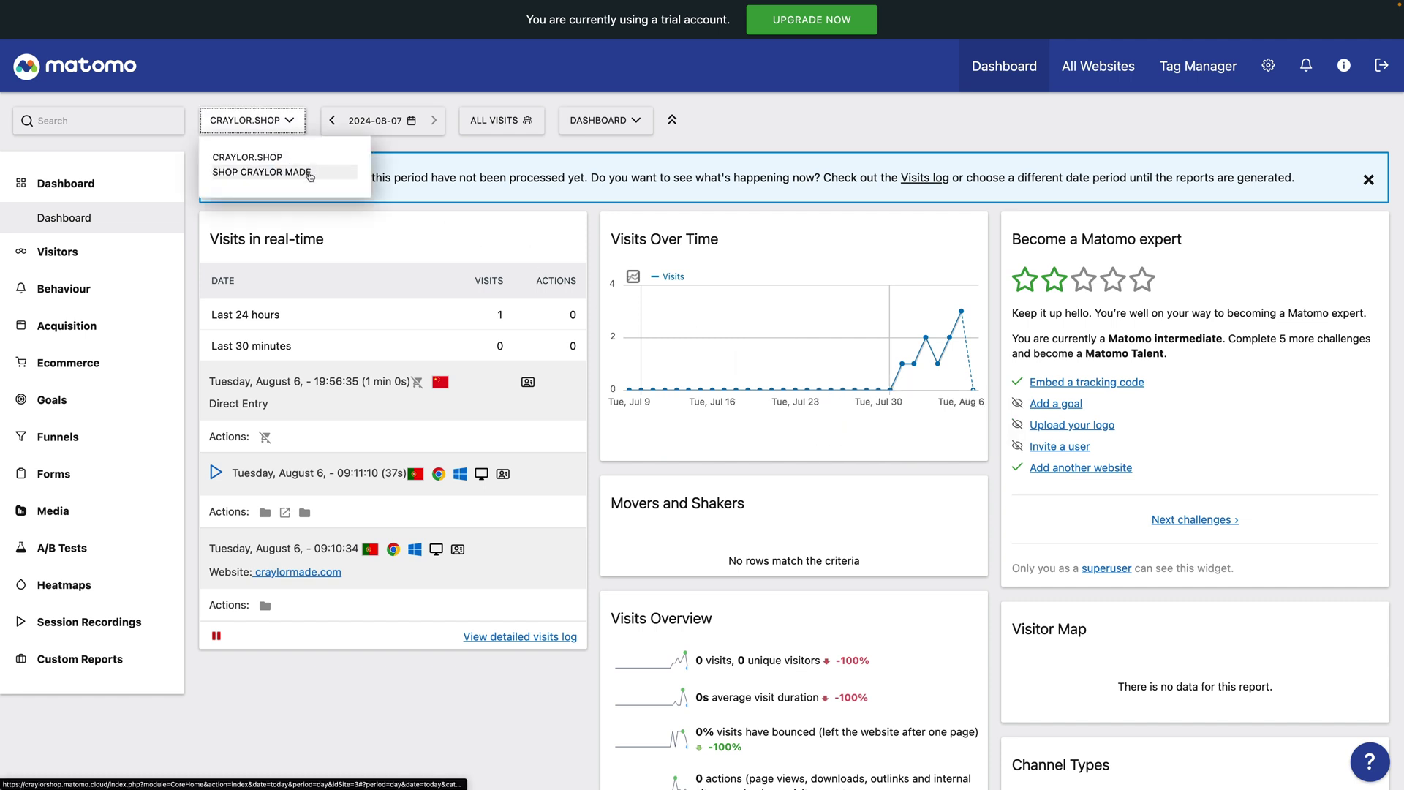
left_click(310, 173)
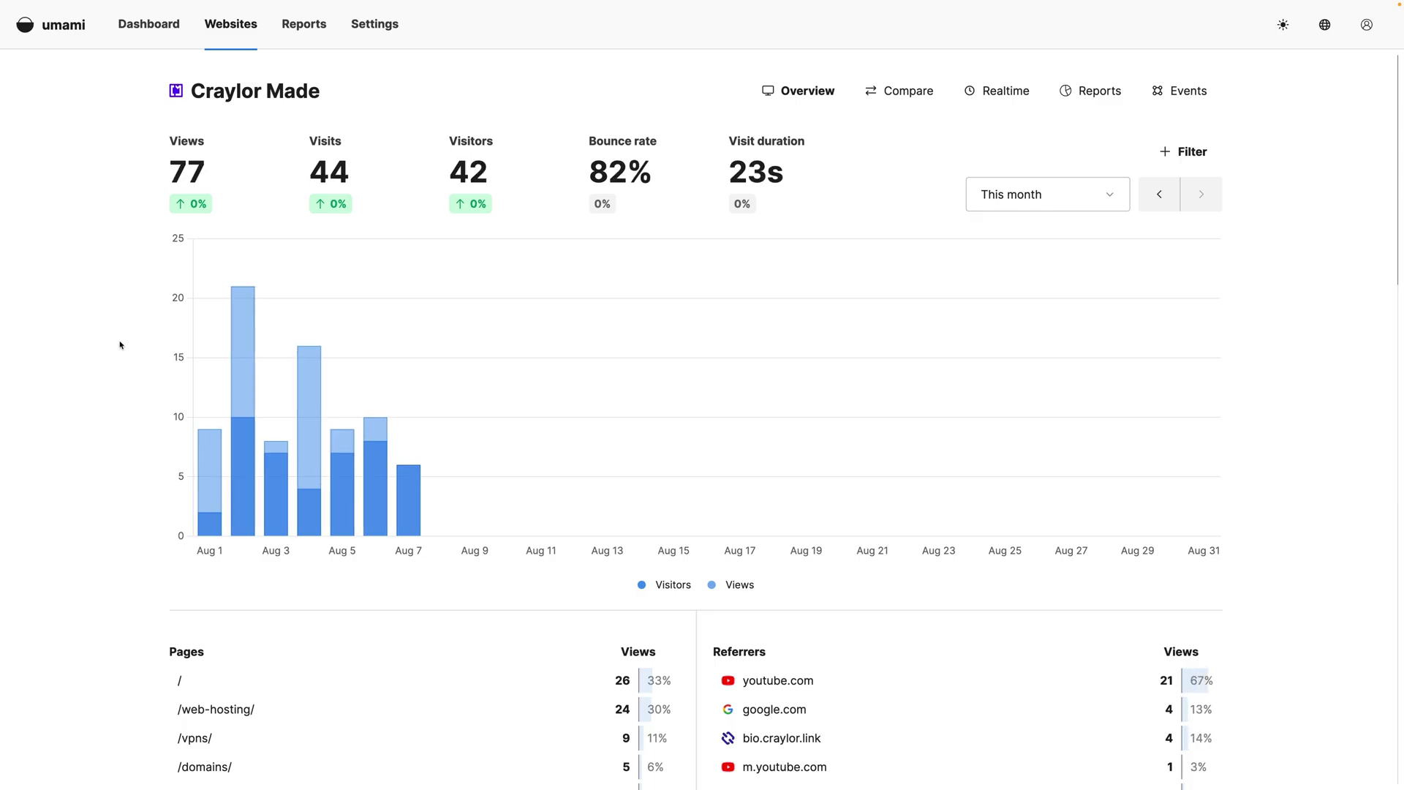
scroll(119, 354, "down", 5)
scroll(117, 358, "down", 3)
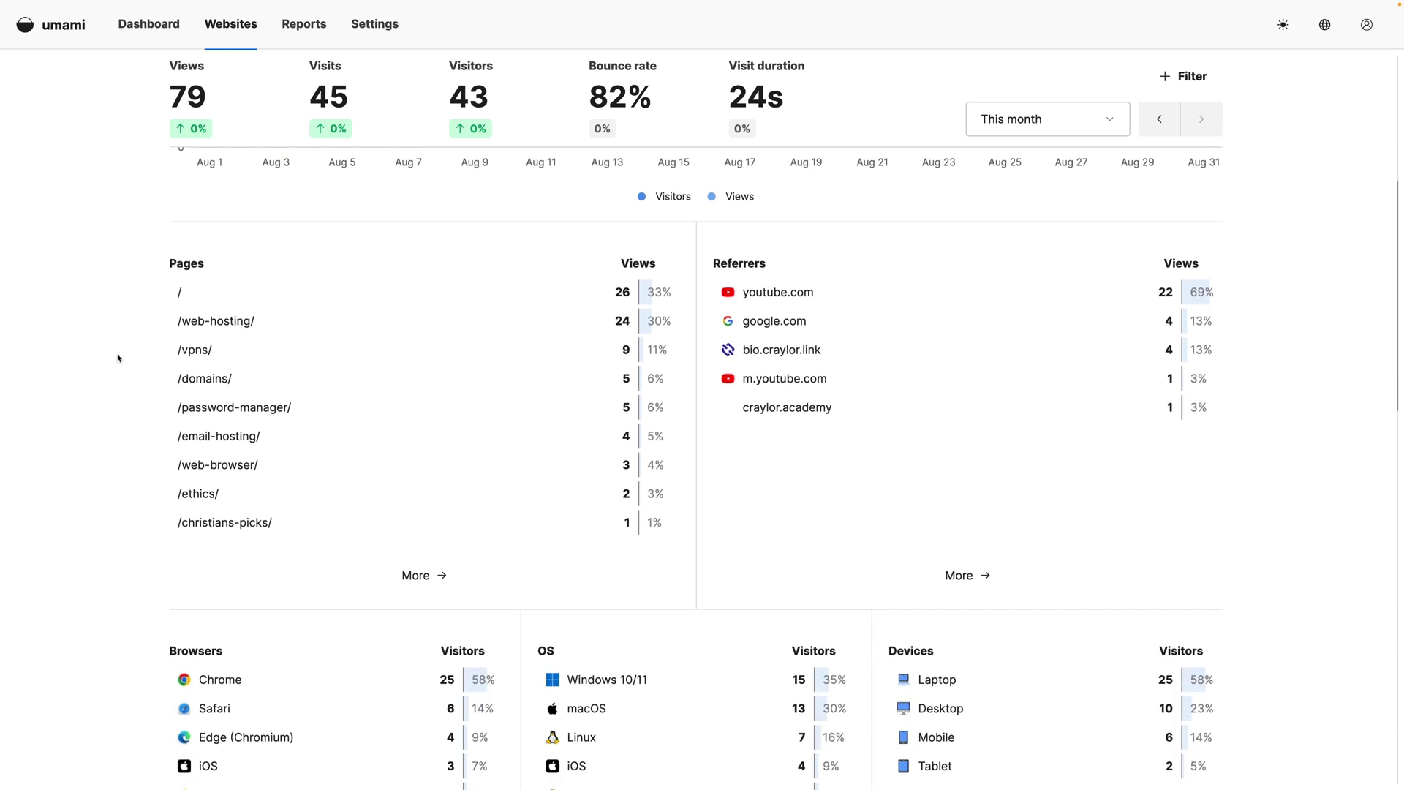
scroll(118, 358, "down", 2)
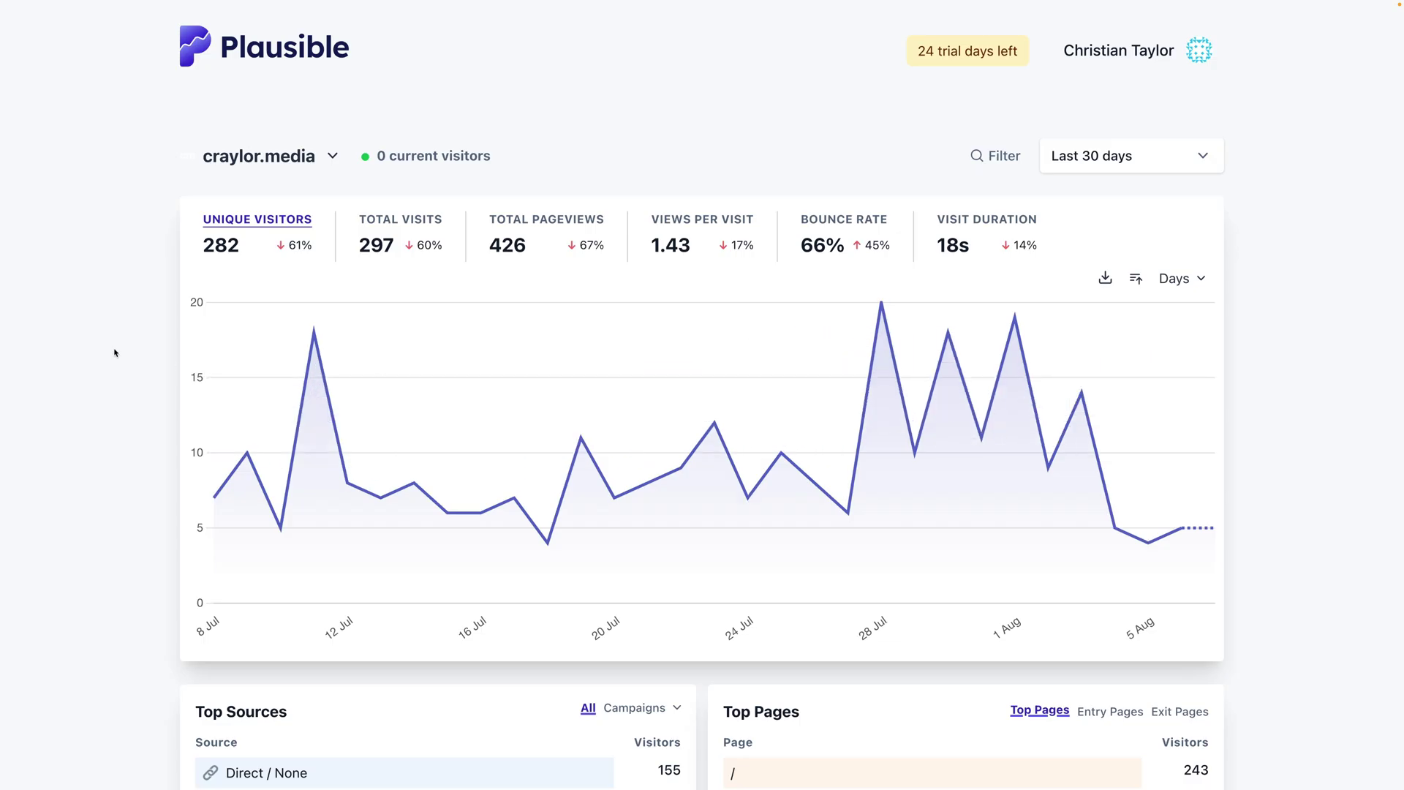
scroll(100, 351, "down", 2)
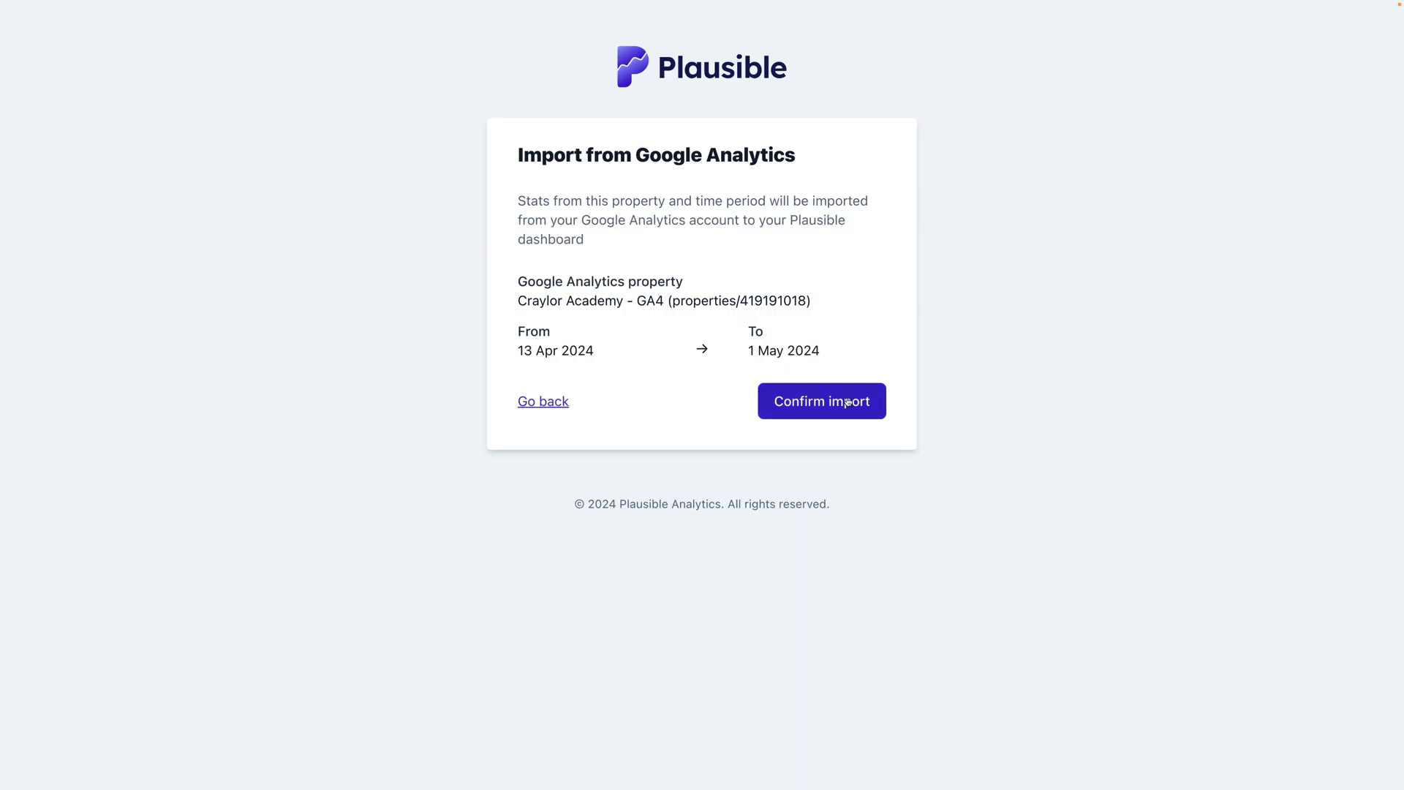
Confirm the Google Analytics import for 13 Apr–1 May 2024, then open the visits log
left_click(846, 403)
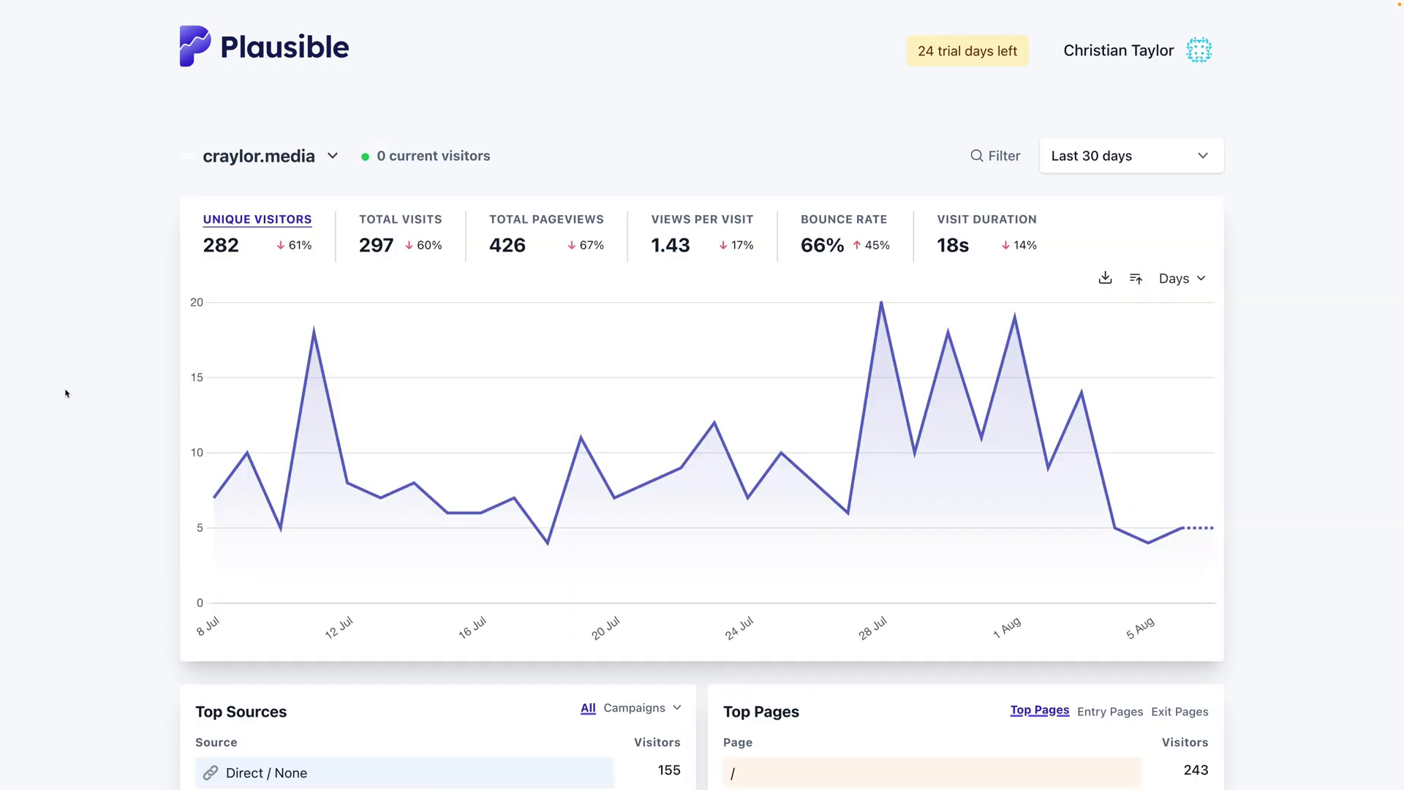
scroll(73, 395, "down", 7)
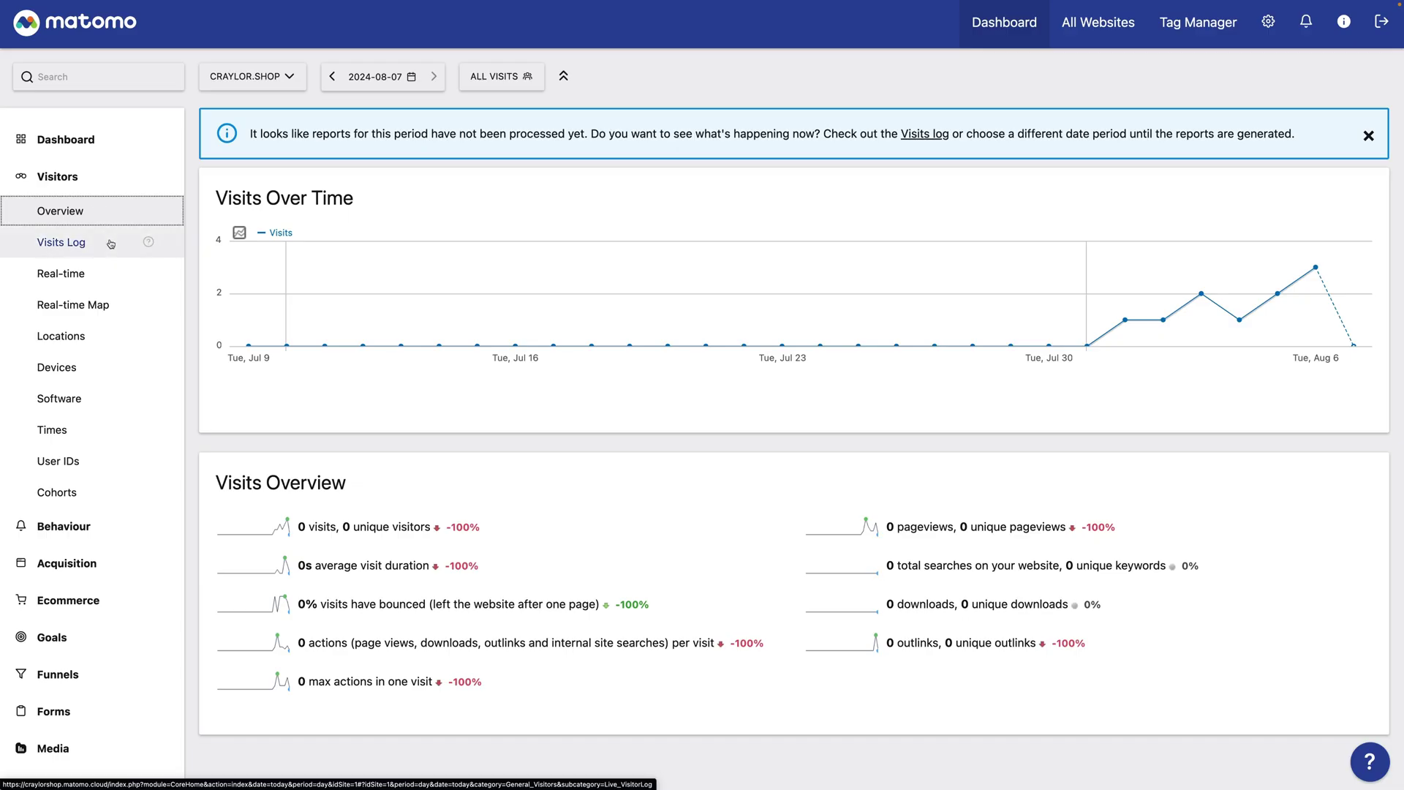
left_click(111, 243)
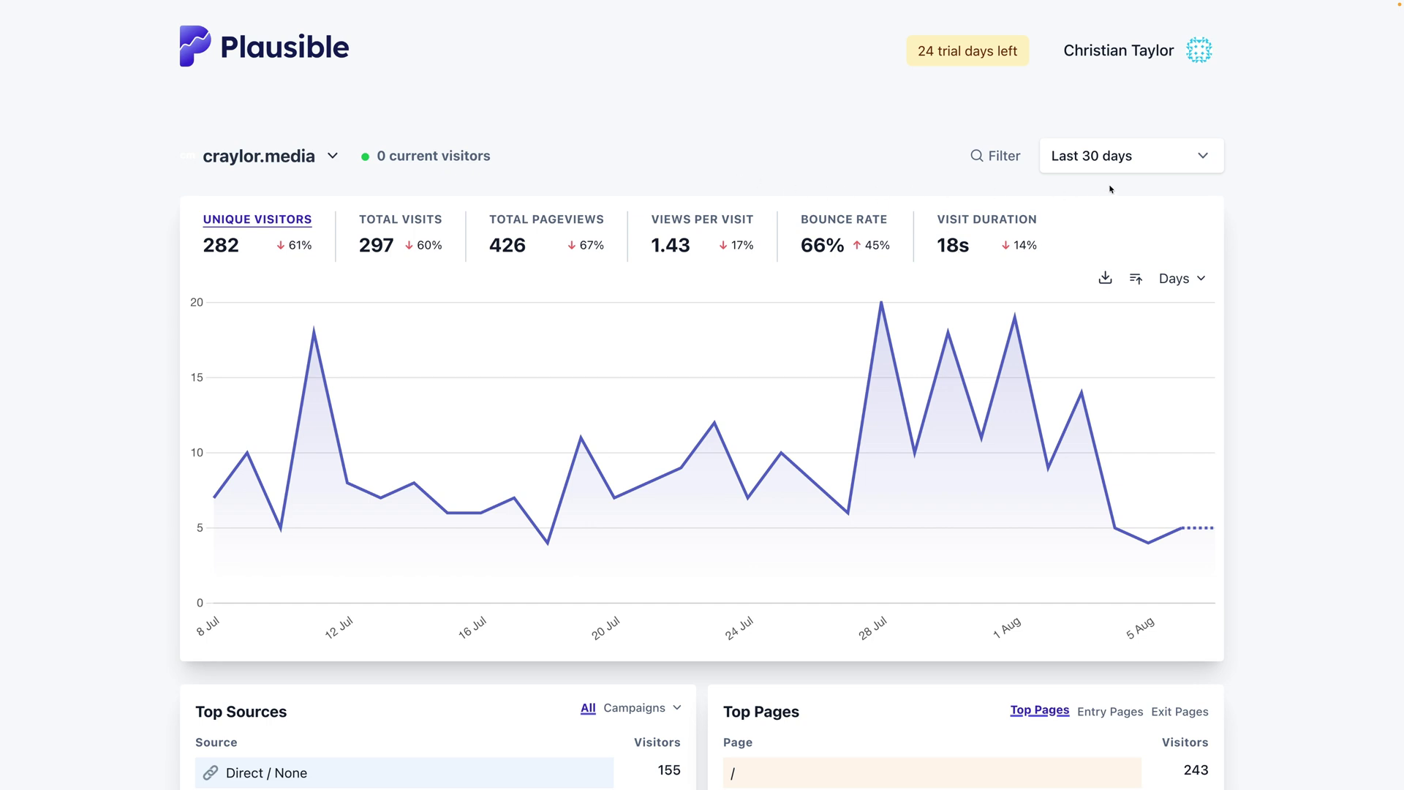
Open Plausible's date-range dropdown
left_click(1112, 163)
Show craylor.media's stats for Yesterday, Tue 06 Aug
left_click(1147, 236)
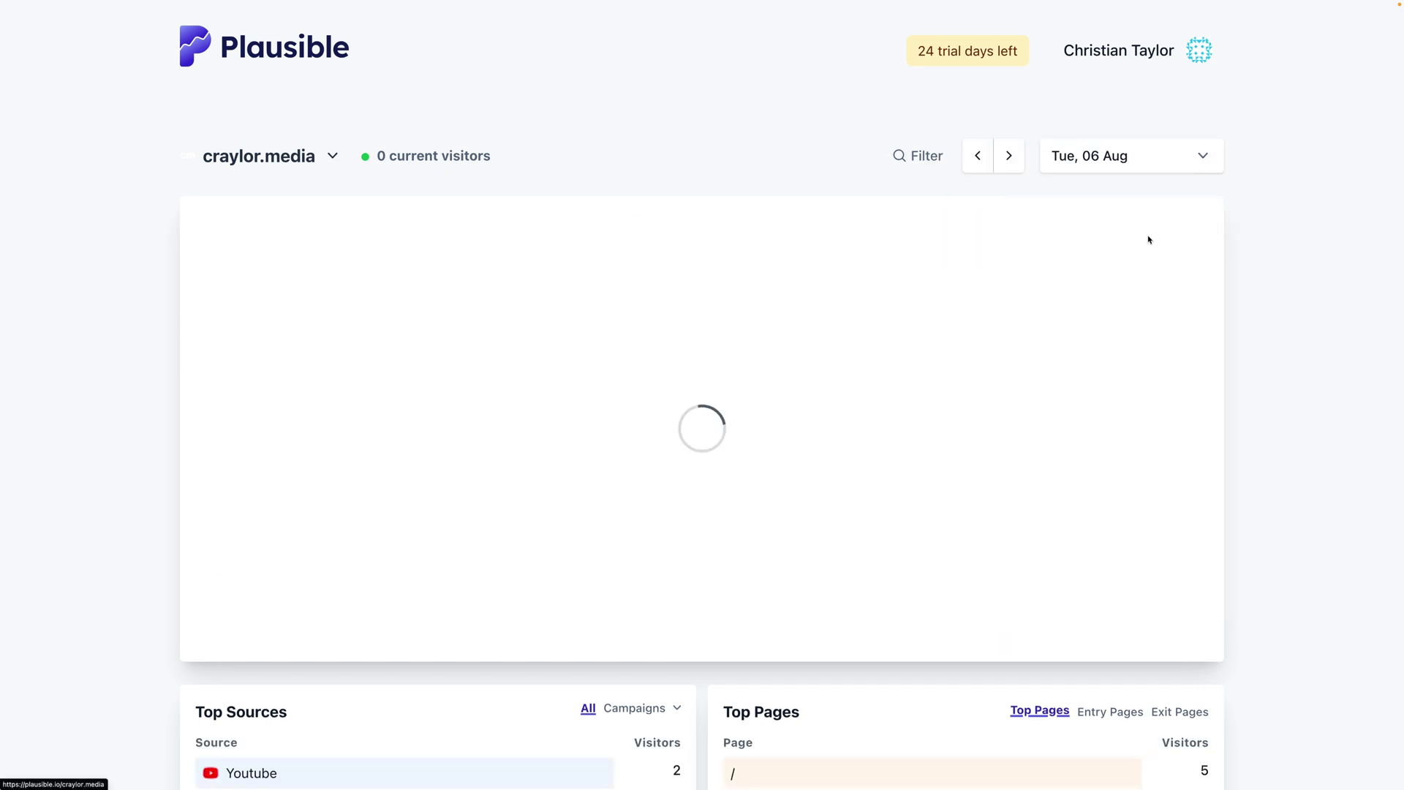